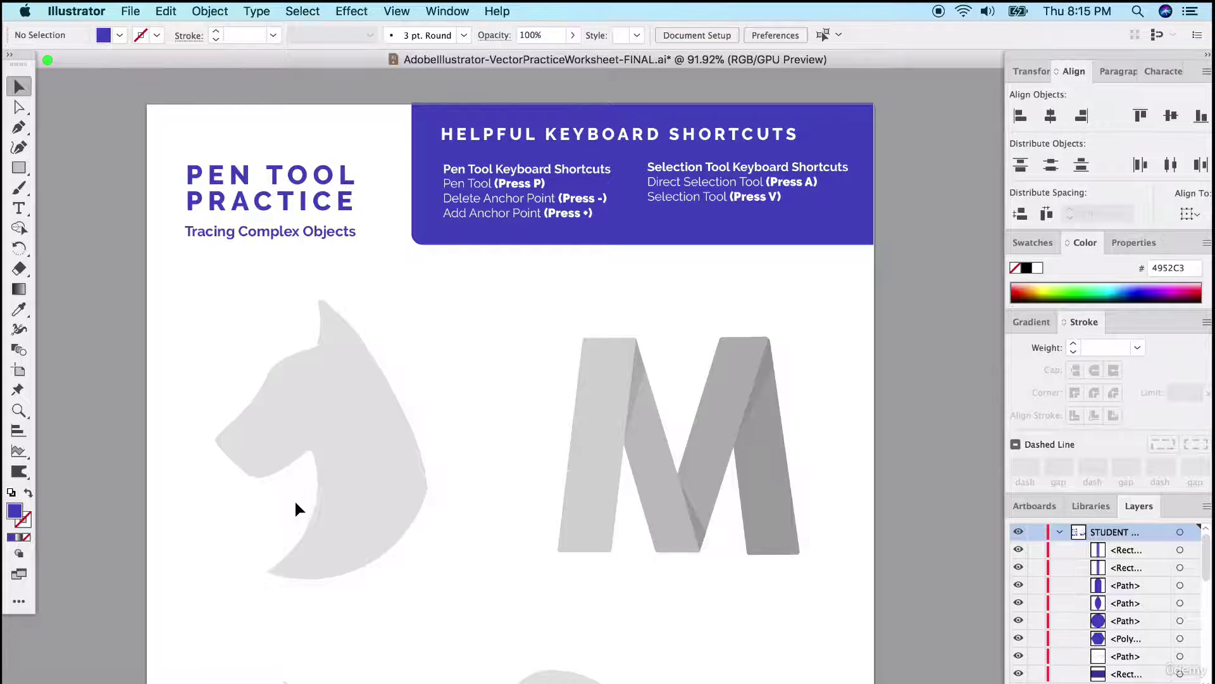
- With the Pen tool, trace the dog's inner neck curve from its lower tip to the throat, and swap the path's fill and stroke
scroll(294, 507, "up", 5)
scroll(294, 507, "left", 2)
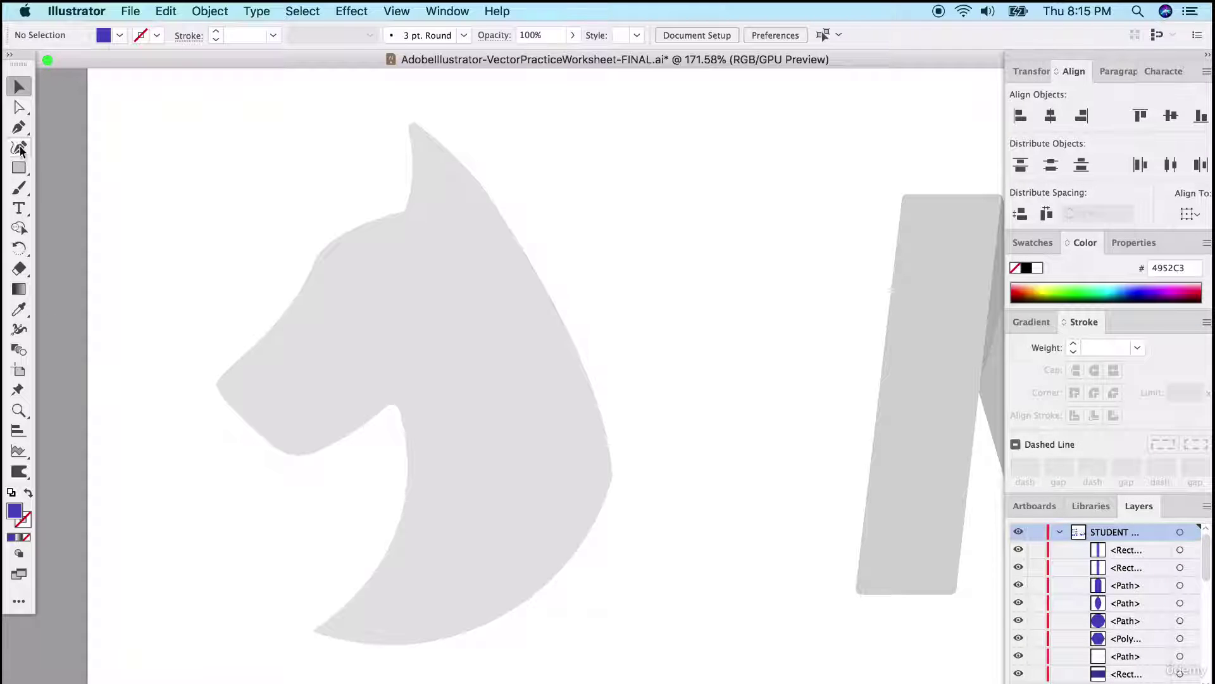
left_click(19, 126)
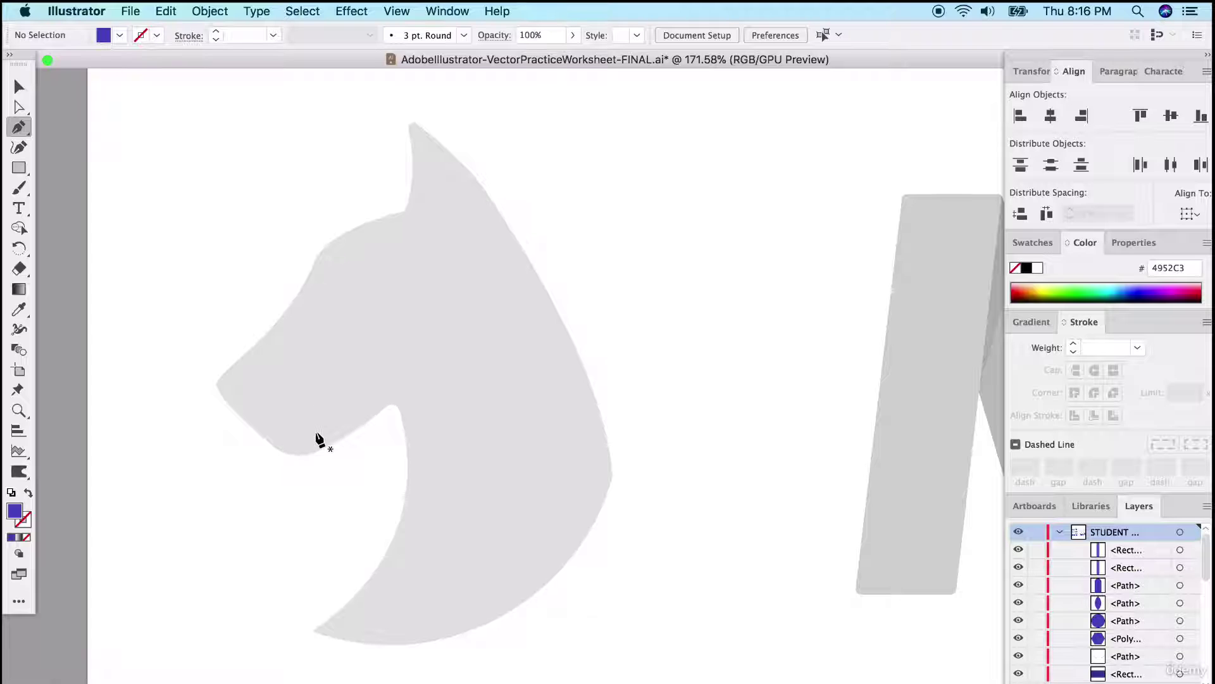
scroll(318, 439, "up", 2)
scroll(326, 645, "up", 2)
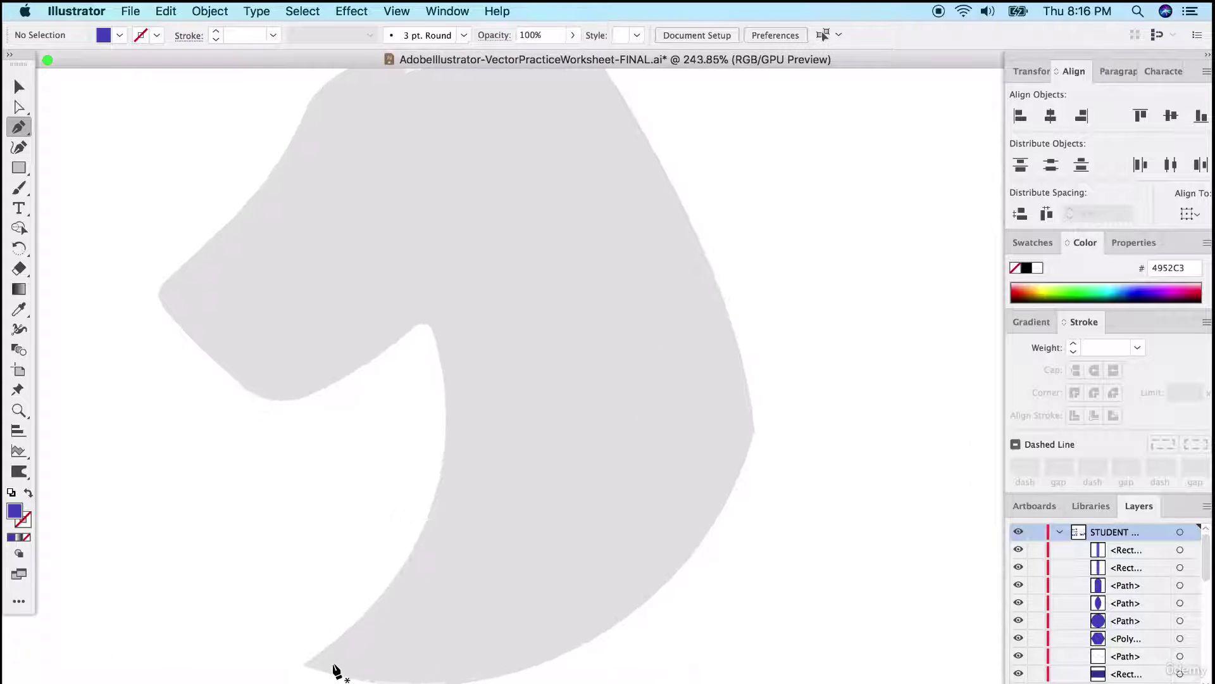
scroll(336, 670, "up", 1)
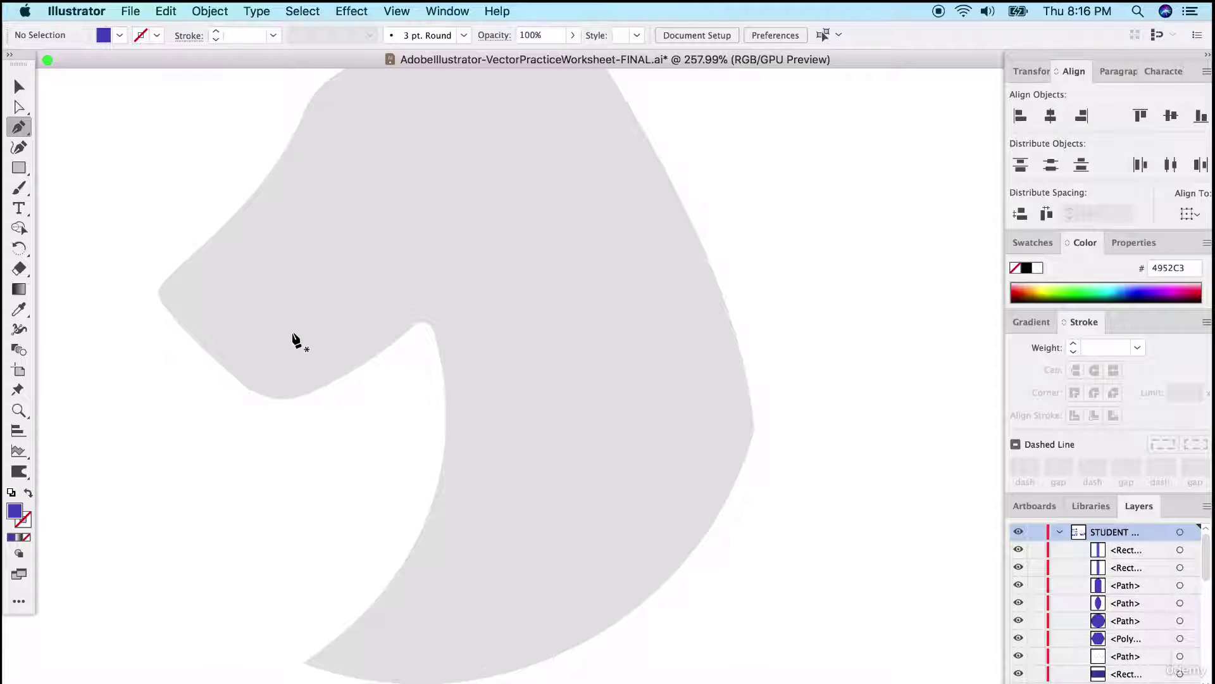
scroll(296, 340, "down", 2)
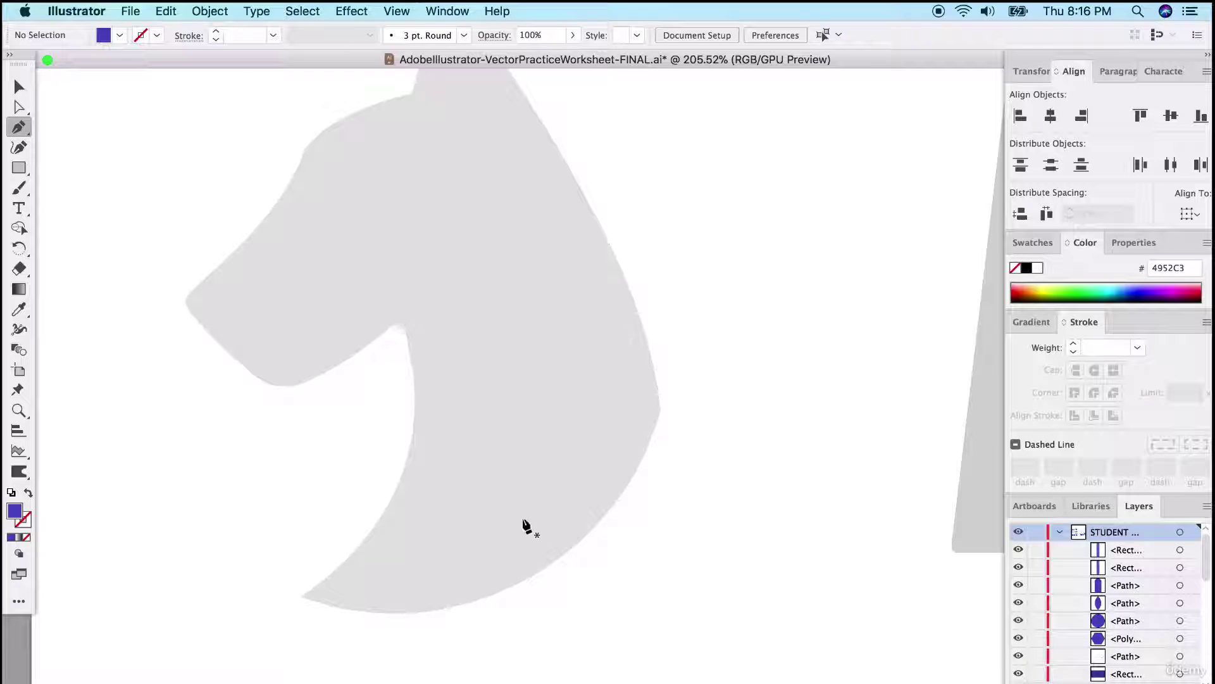
left_click(302, 594)
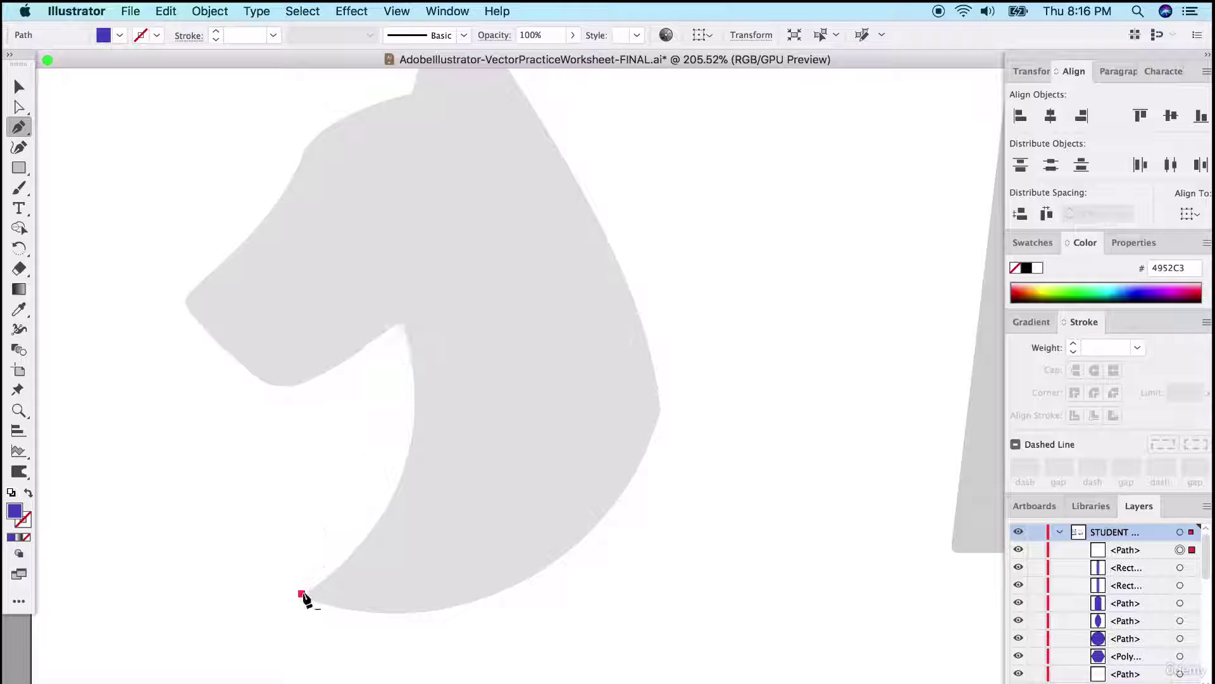
left_click(404, 331)
left_click_drag(405, 334, 351, 152)
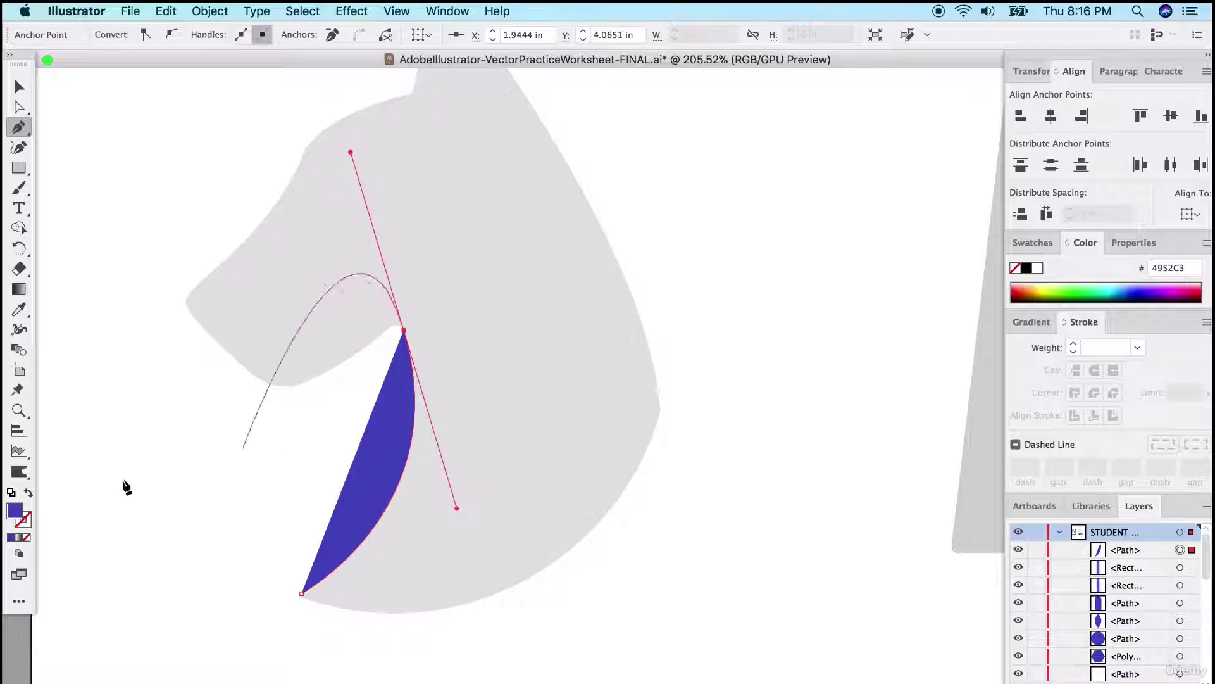
left_click(27, 494)
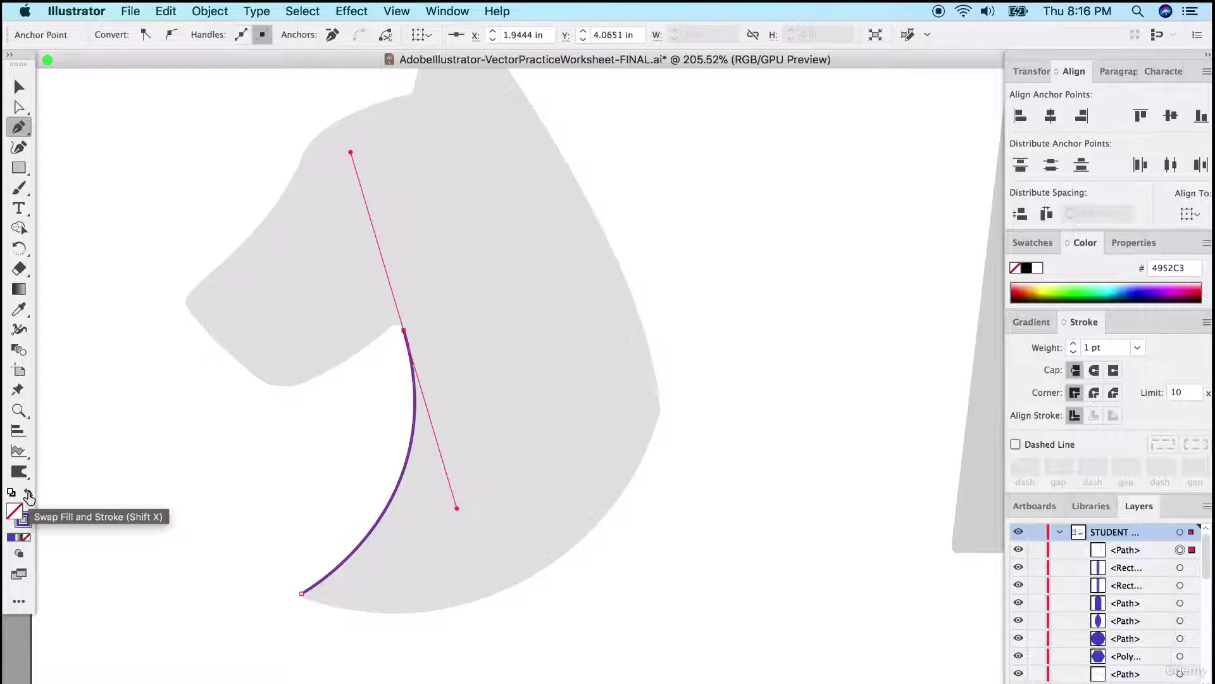
- Remove the outgoing handle at the throat anchor and trace the small rounded notch where the neck meets the jaw
scroll(340, 394, "up", 3)
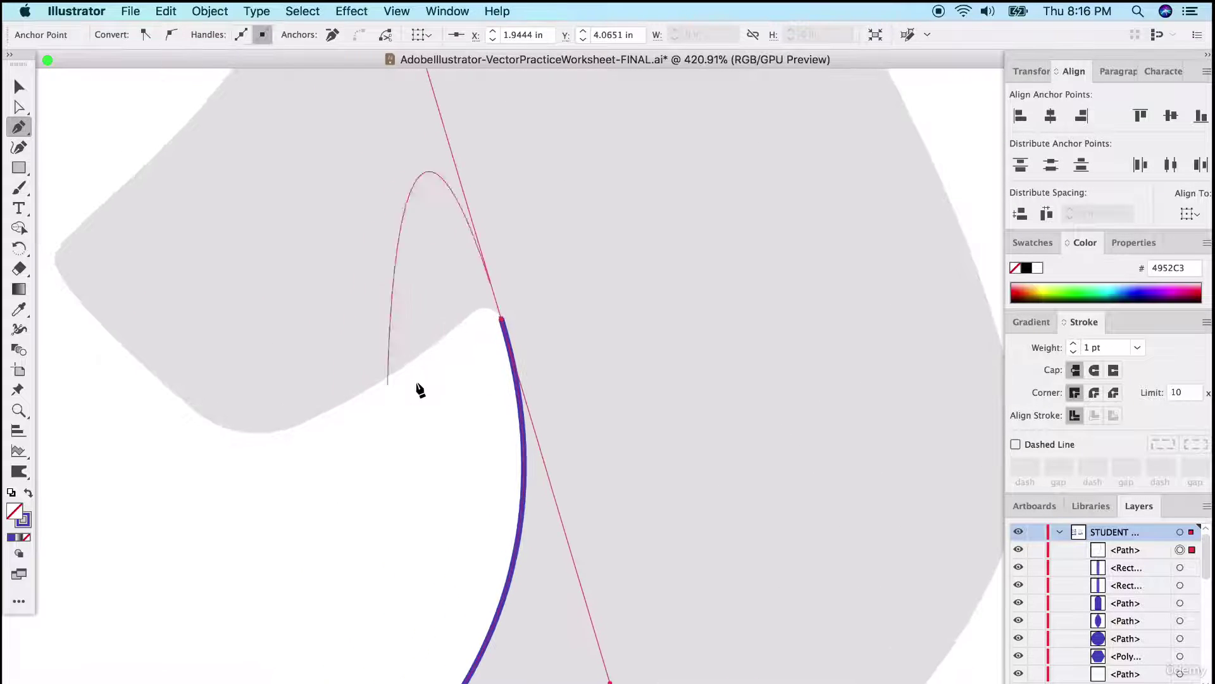
scroll(420, 390, "up", 3)
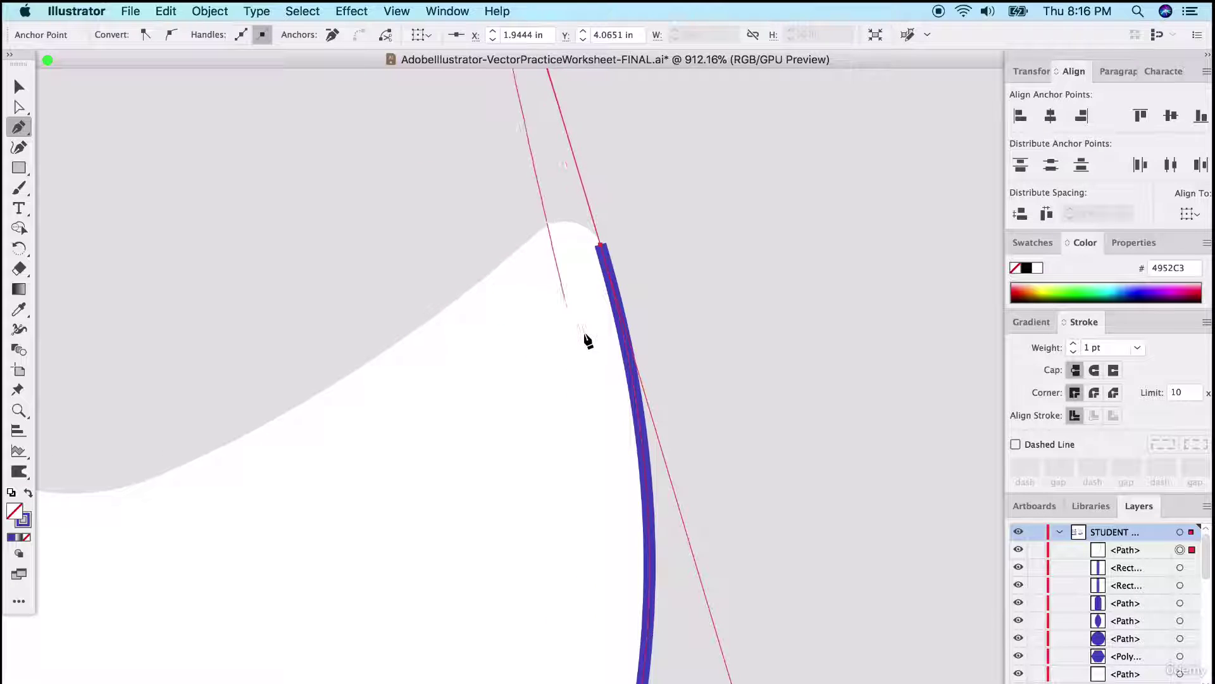
scroll(587, 340, "down", 2)
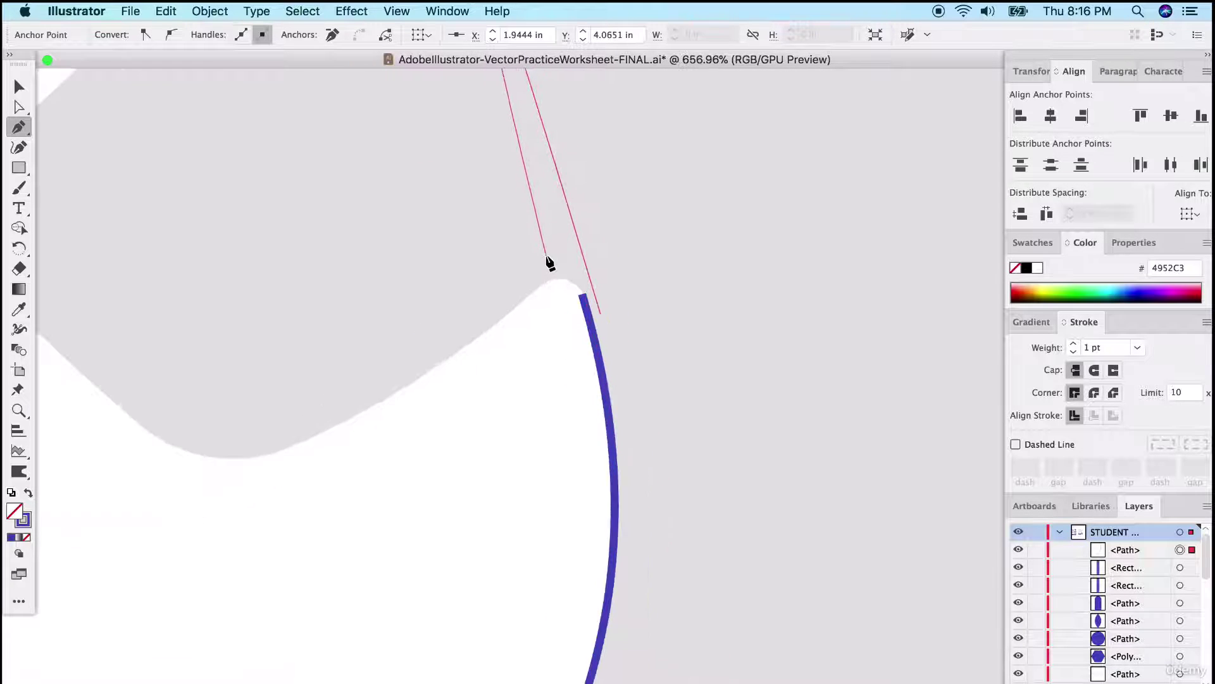
scroll(548, 262, "down", 1)
scroll(548, 264, "up", 3)
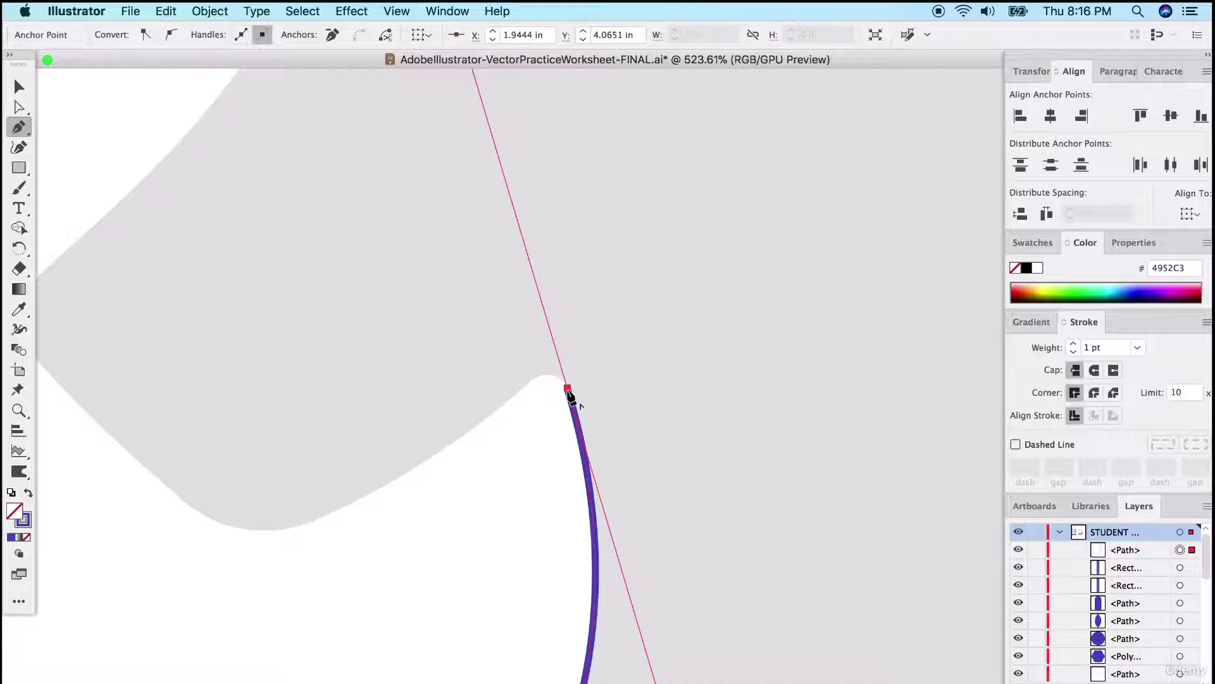
scroll(570, 396, "up", 5)
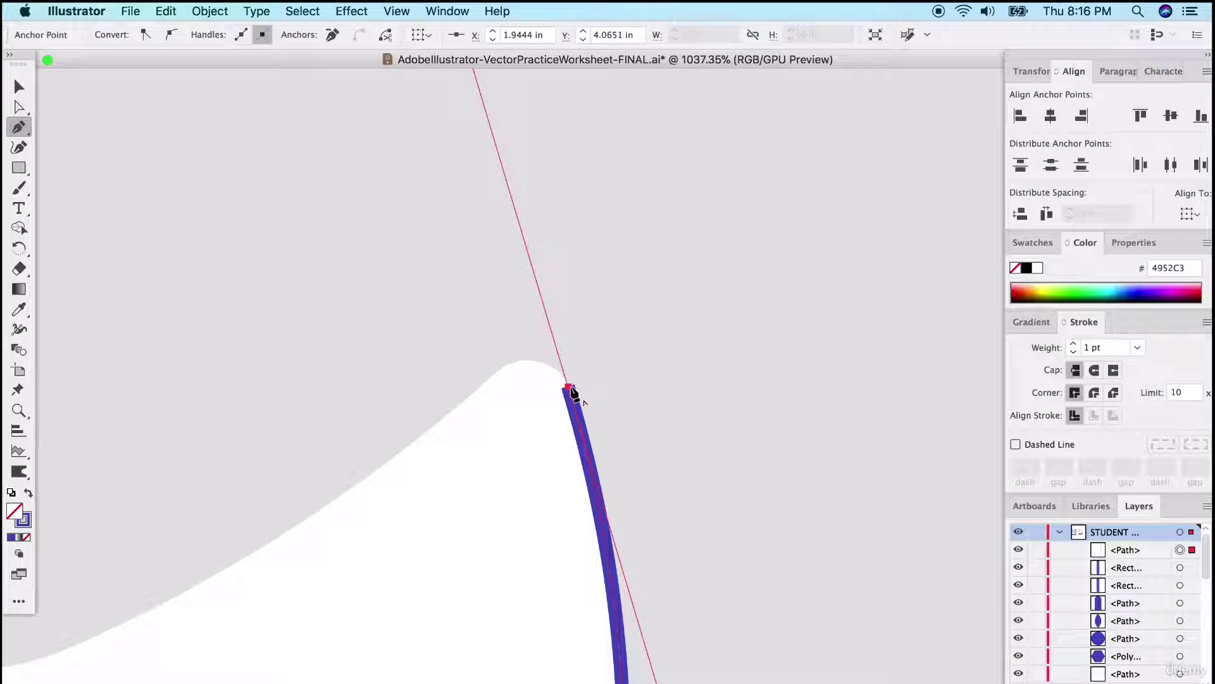
left_click(570, 388)
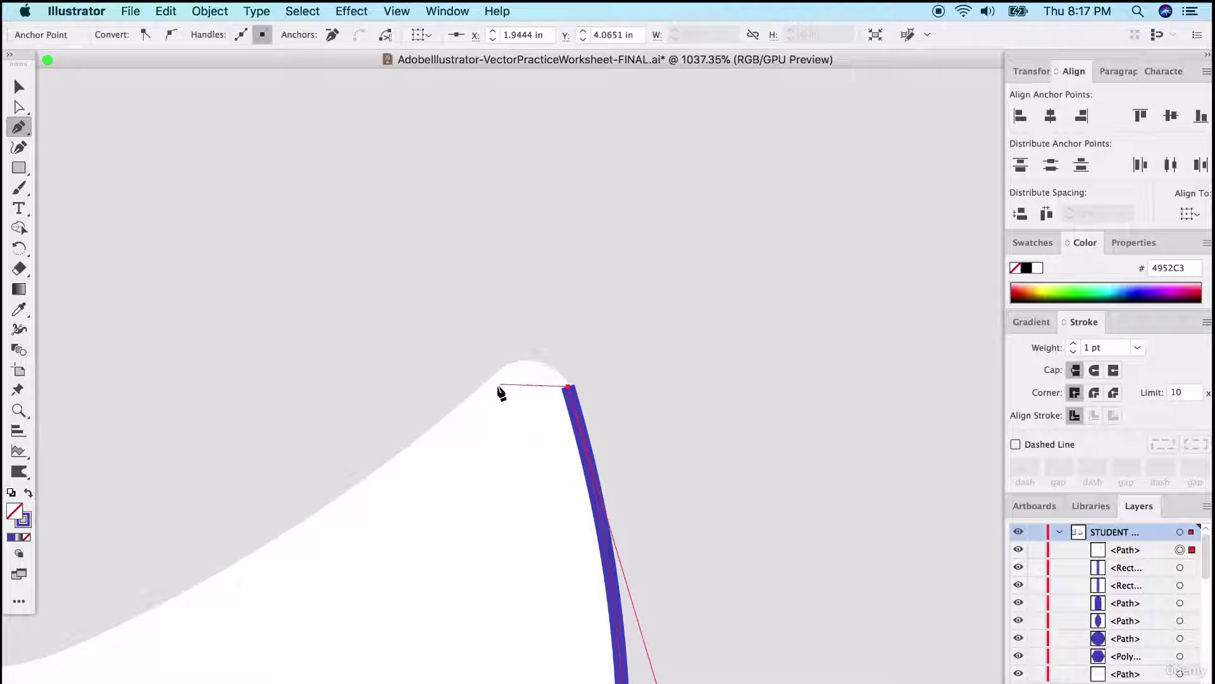
left_click_drag(568, 385, 431, 317)
left_click_drag(462, 392, 431, 446)
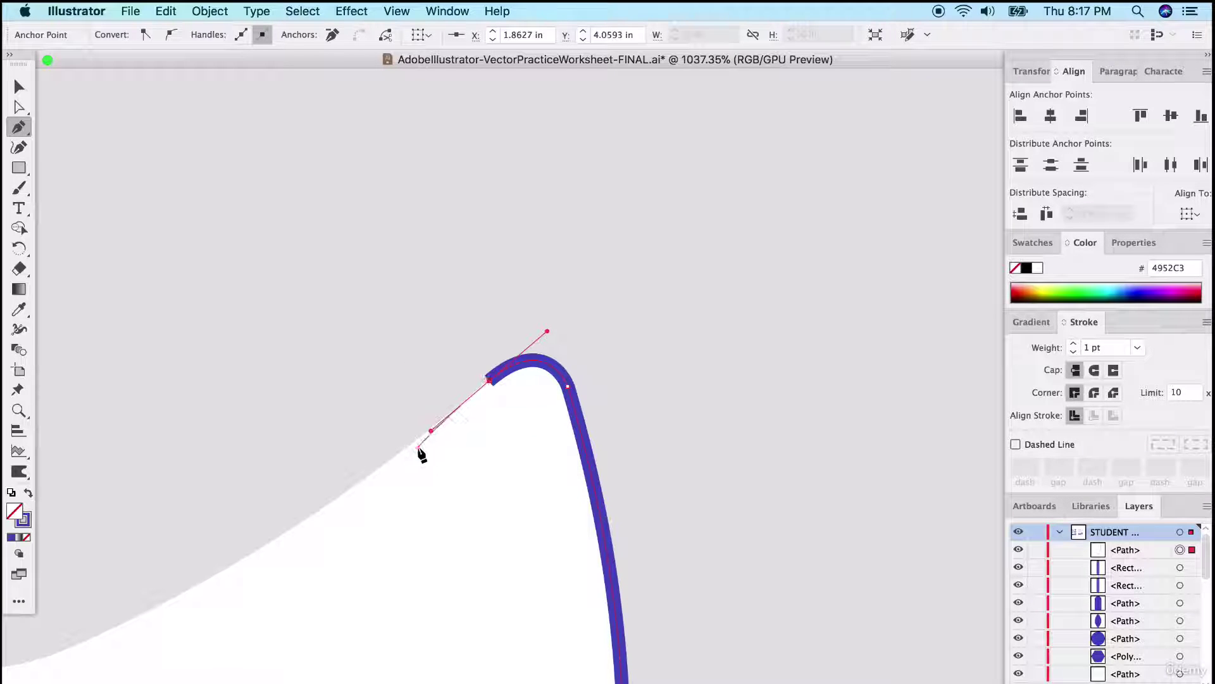
- Continue the path along the underside of the jaw, around the chin and over the rounded nose tip
scroll(421, 454, "down", 5)
scroll(420, 455, "left", 5)
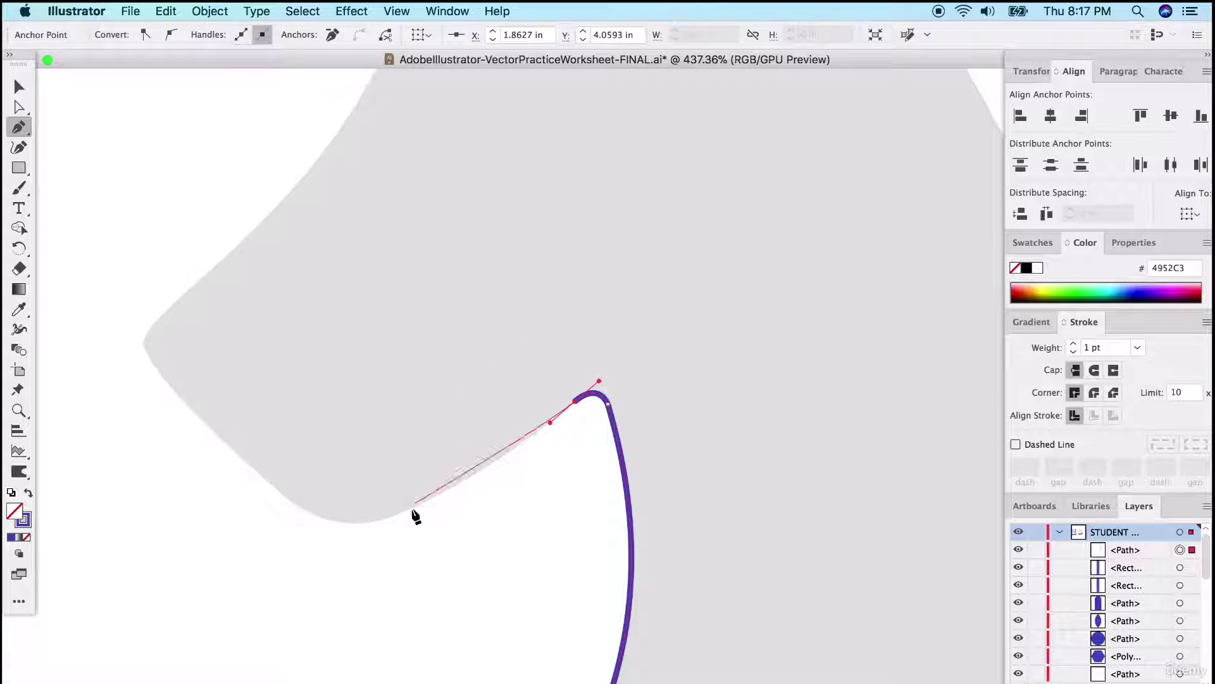
left_click_drag(407, 510, 365, 524)
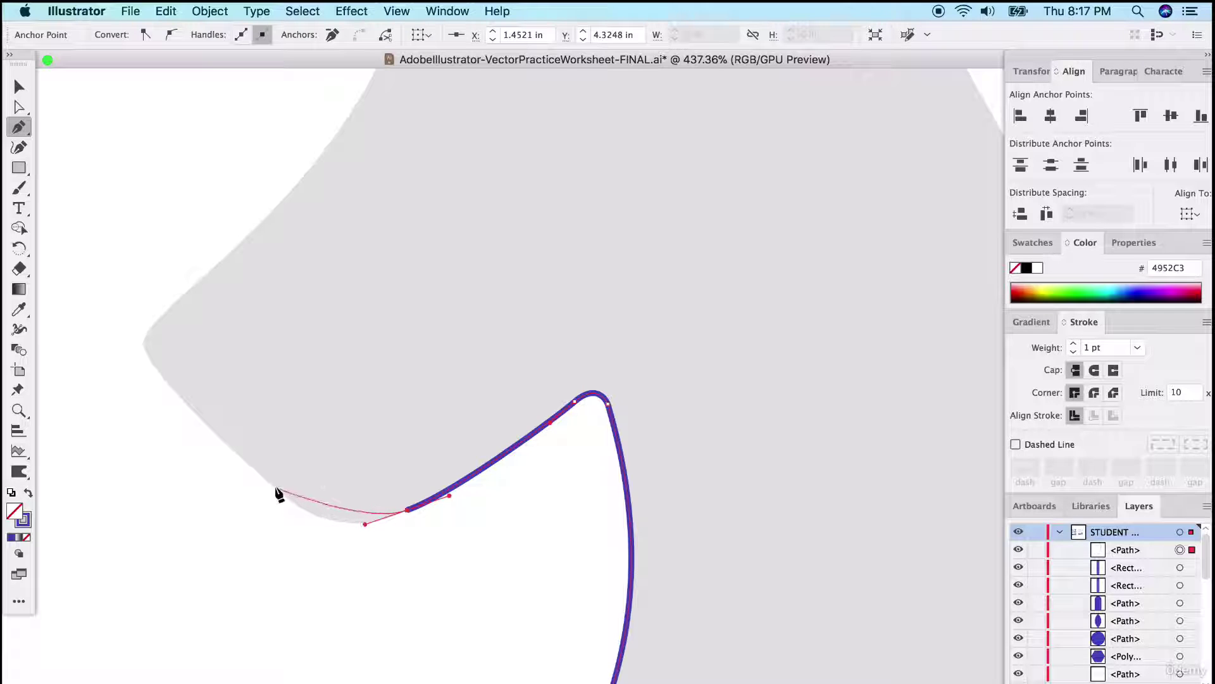
left_click_drag(276, 489, 152, 364)
left_click_drag(154, 321, 176, 301)
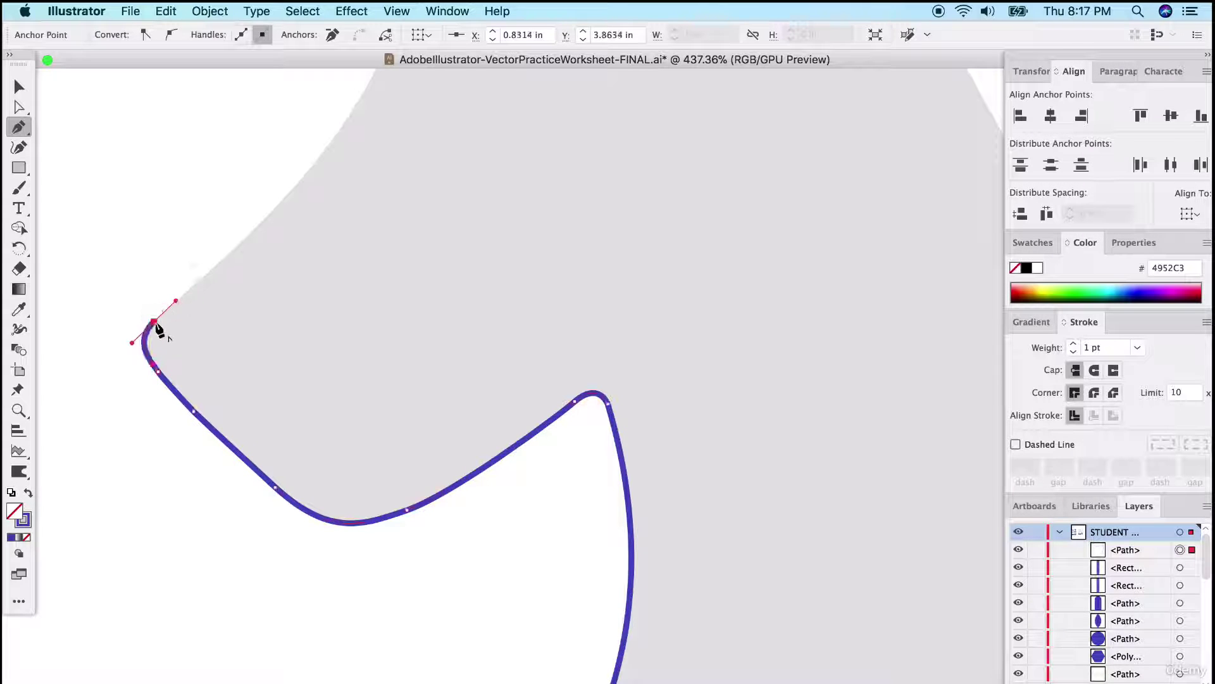
- Trace the top of the snout and the curved forehead up to the base of the ear
scroll(190, 304, "up", 5)
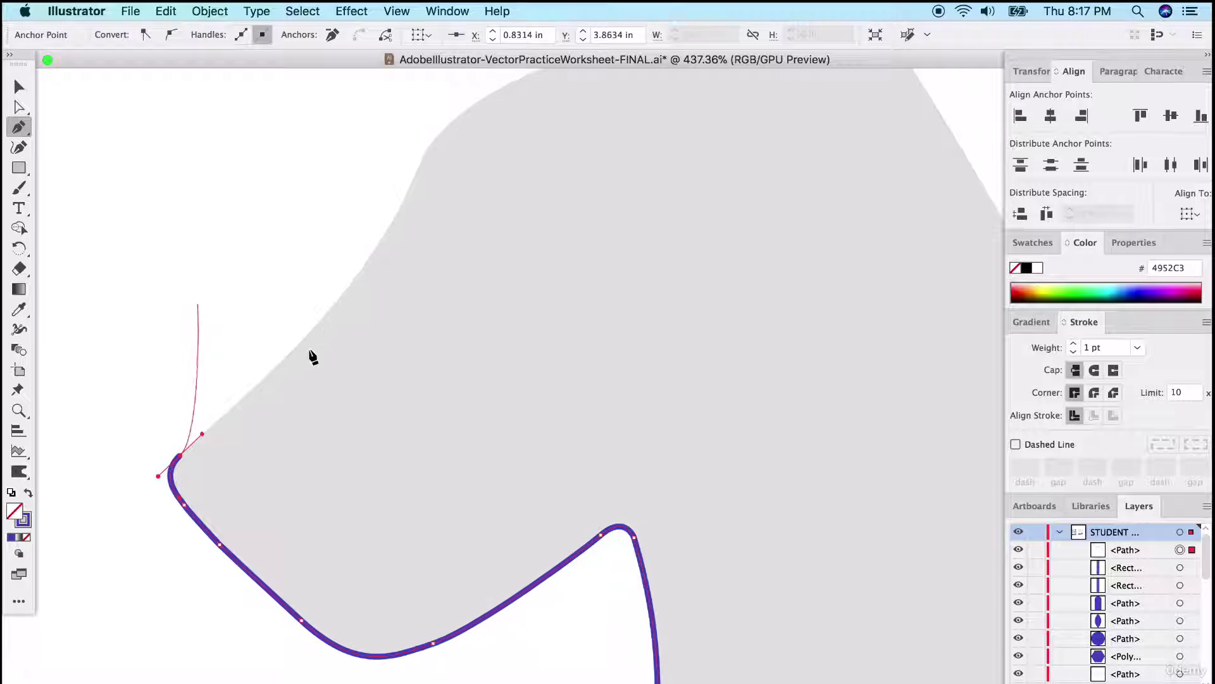
left_click_drag(312, 330, 333, 309)
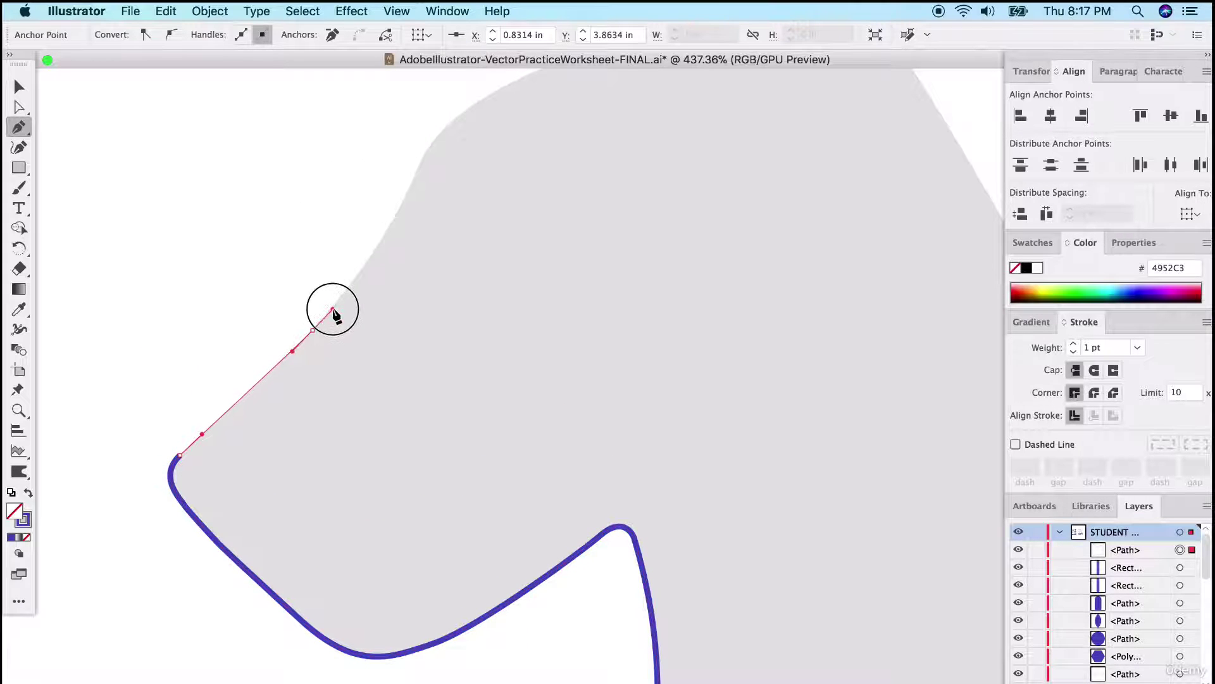
left_click_drag(392, 223, 588, 164)
scroll(442, 196, "up", 5)
scroll(442, 195, "right", 3)
left_click(561, 169)
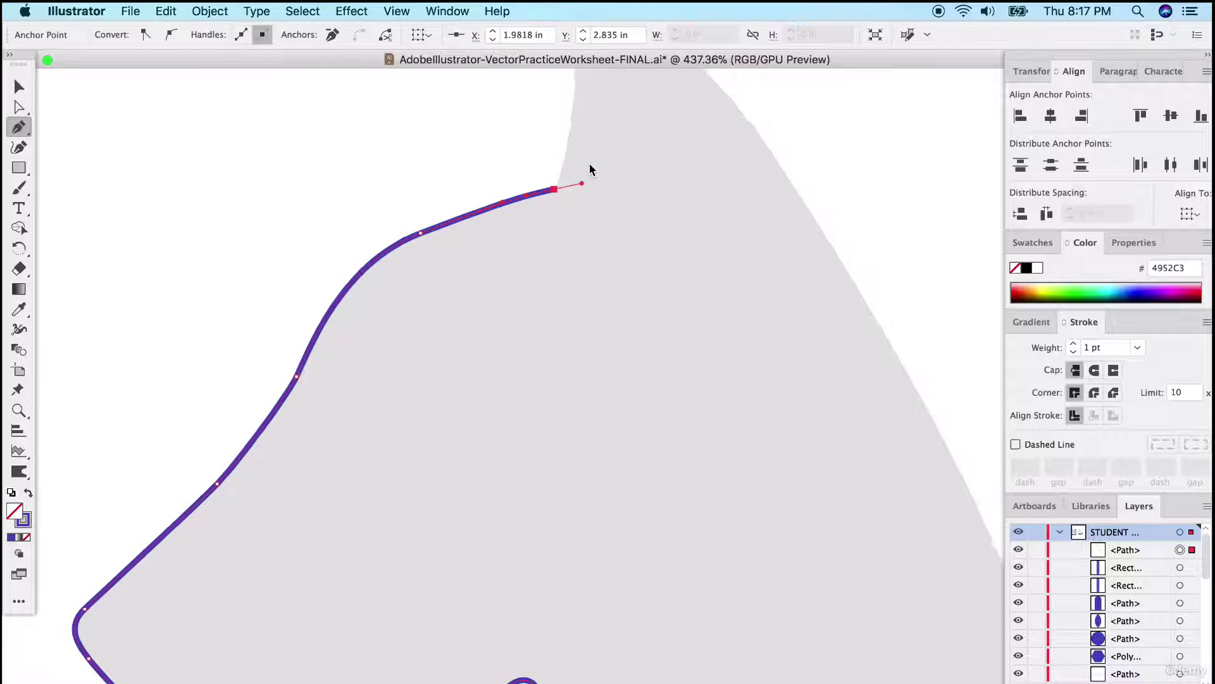
scroll(583, 171, "up", 6)
scroll(583, 170, "right", 2)
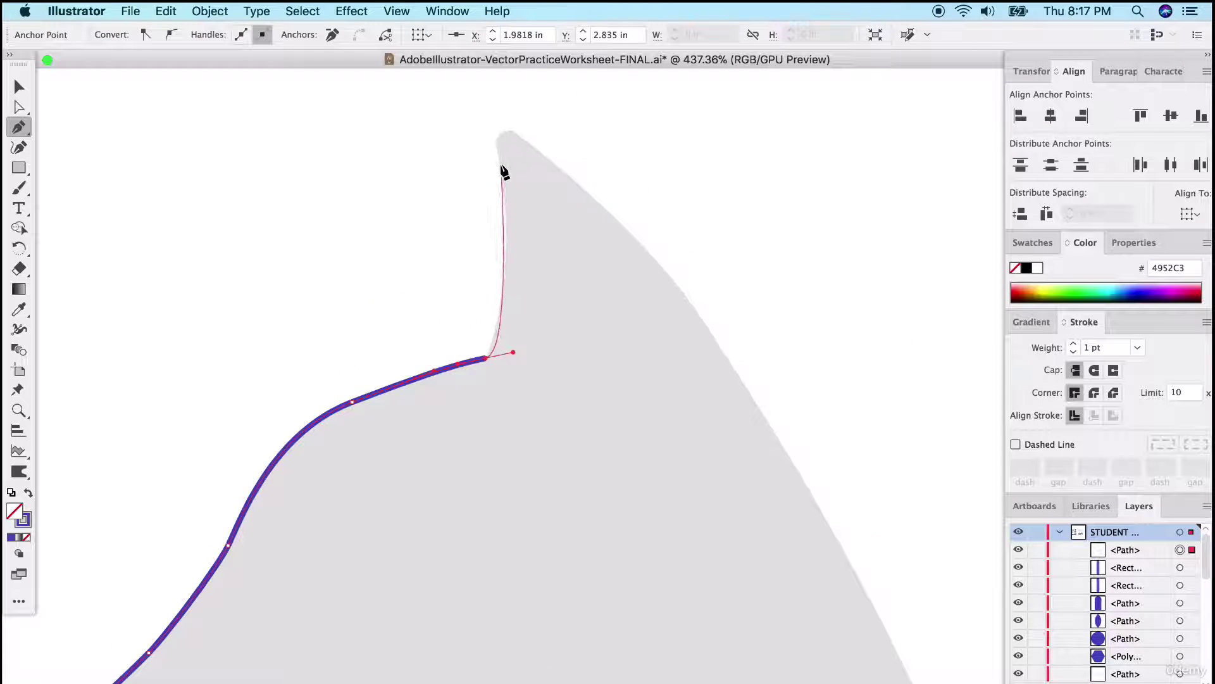
left_click_drag(500, 165, 492, 128)
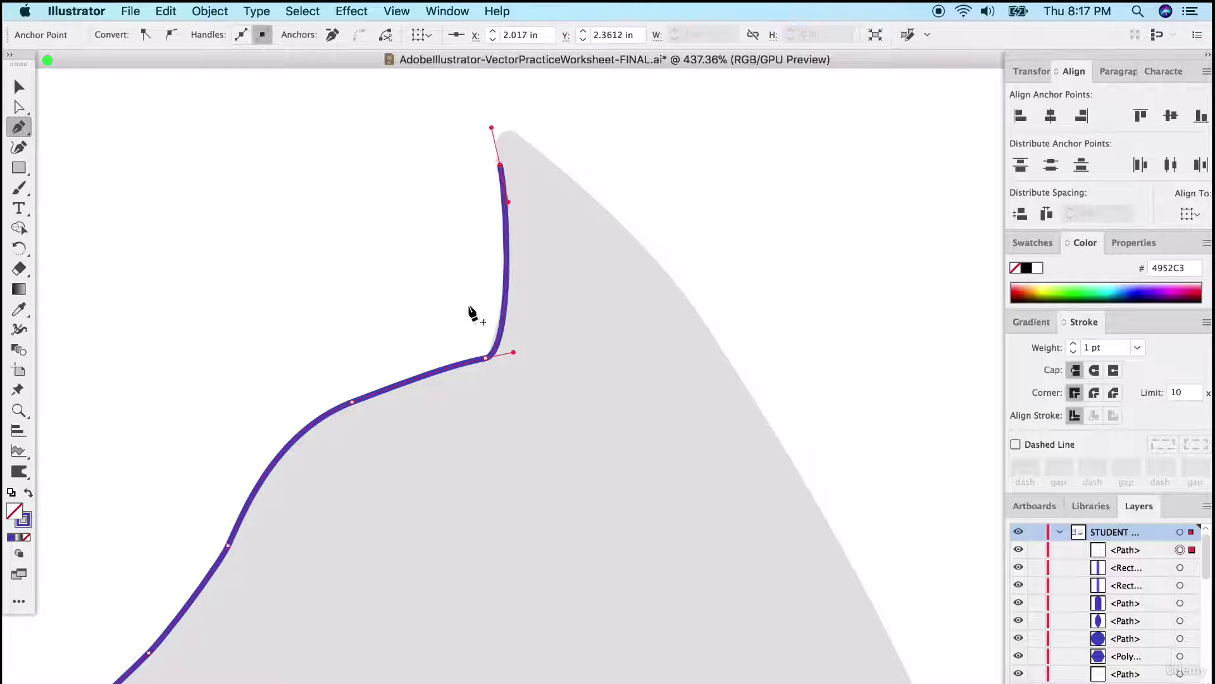
key("super+z")
- Trace the front edge of the ear with several short curve segments and continue around its rounded tip
scroll(519, 307, "up", 3)
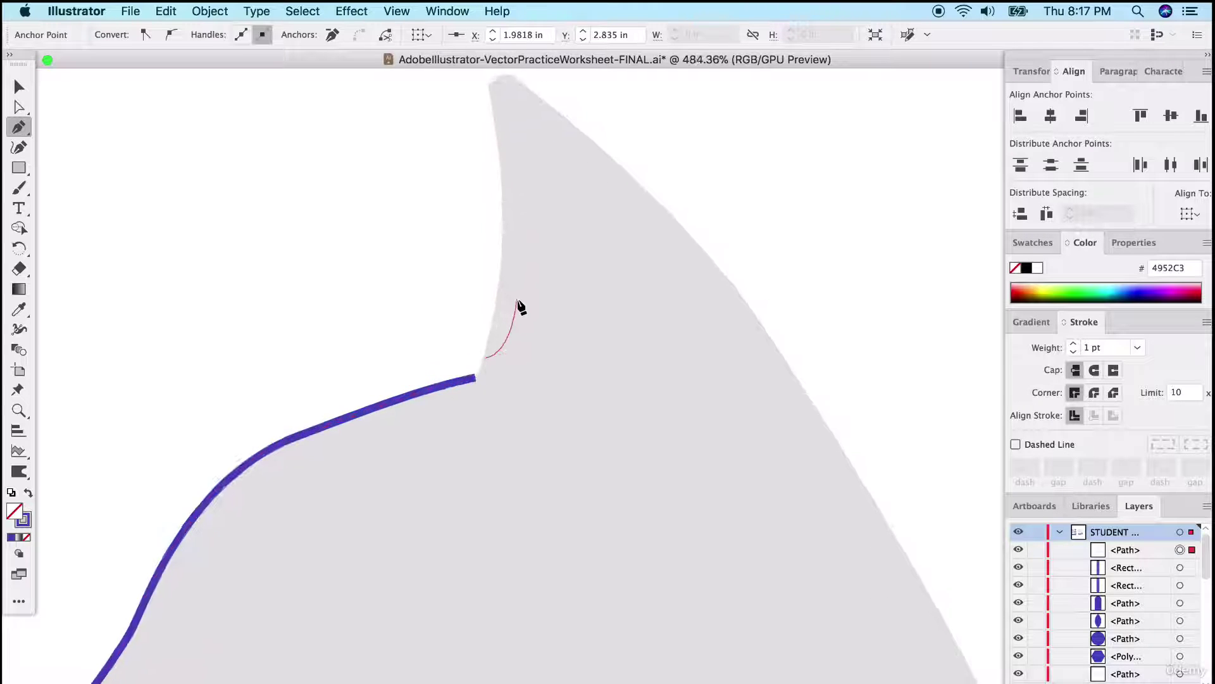
scroll(519, 307, "up", 3)
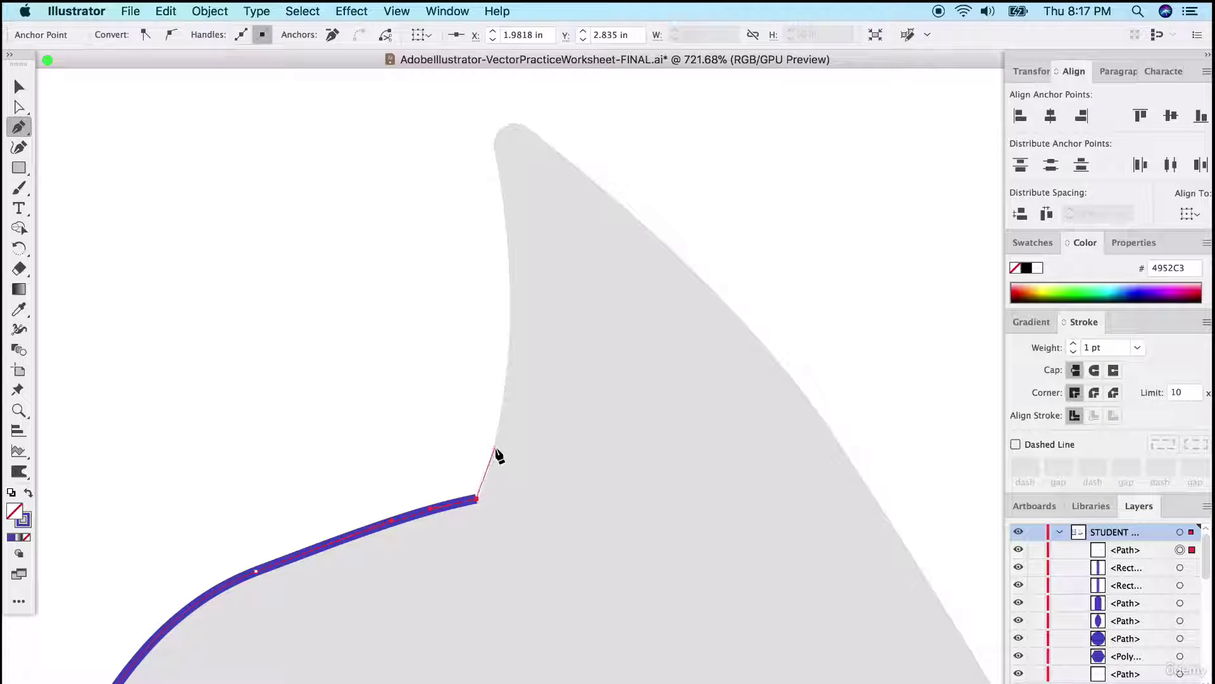
left_click_drag(495, 451, 501, 406)
left_click_drag(510, 300, 509, 247)
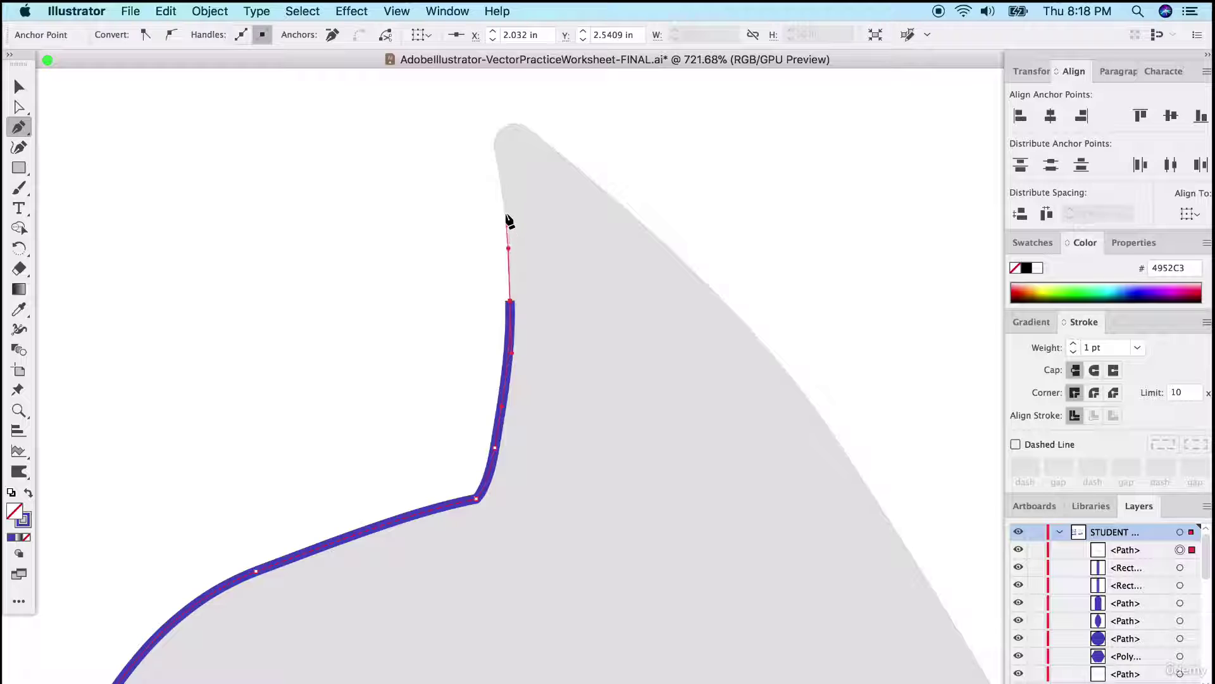
left_click_drag(504, 193, 500, 171)
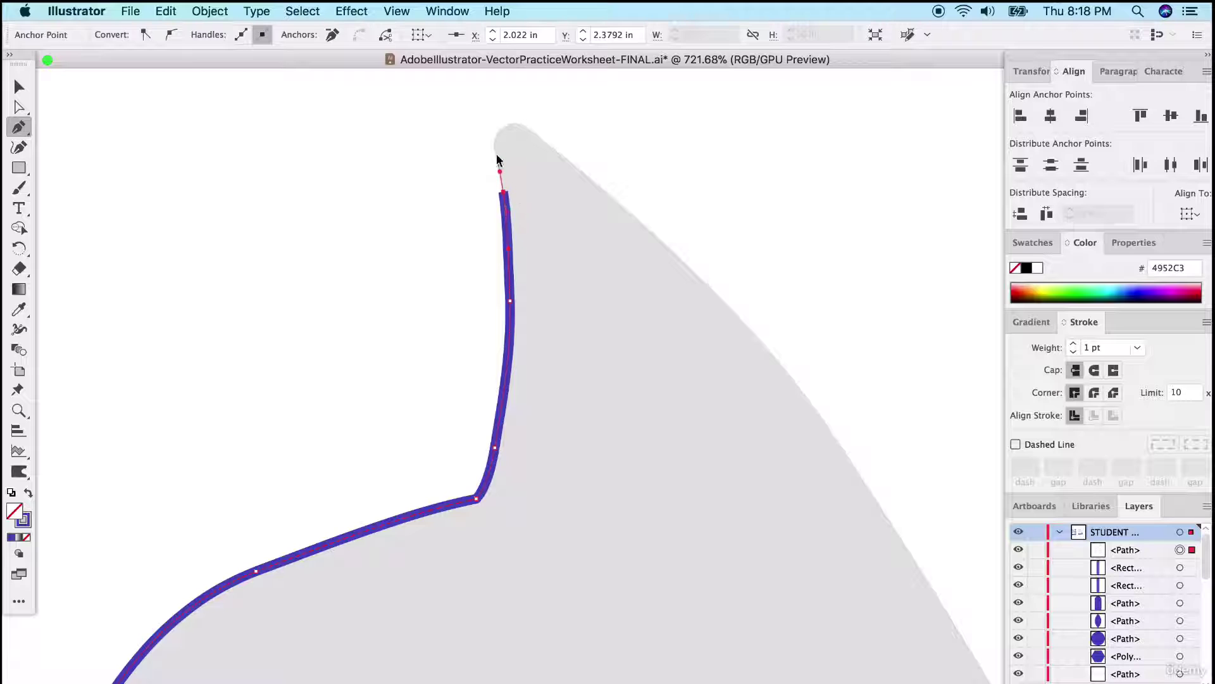
mouse_move(496, 149)
left_mouse_down()
mouse_move(509, 120)
mouse_move(556, 144)
left_mouse_up()
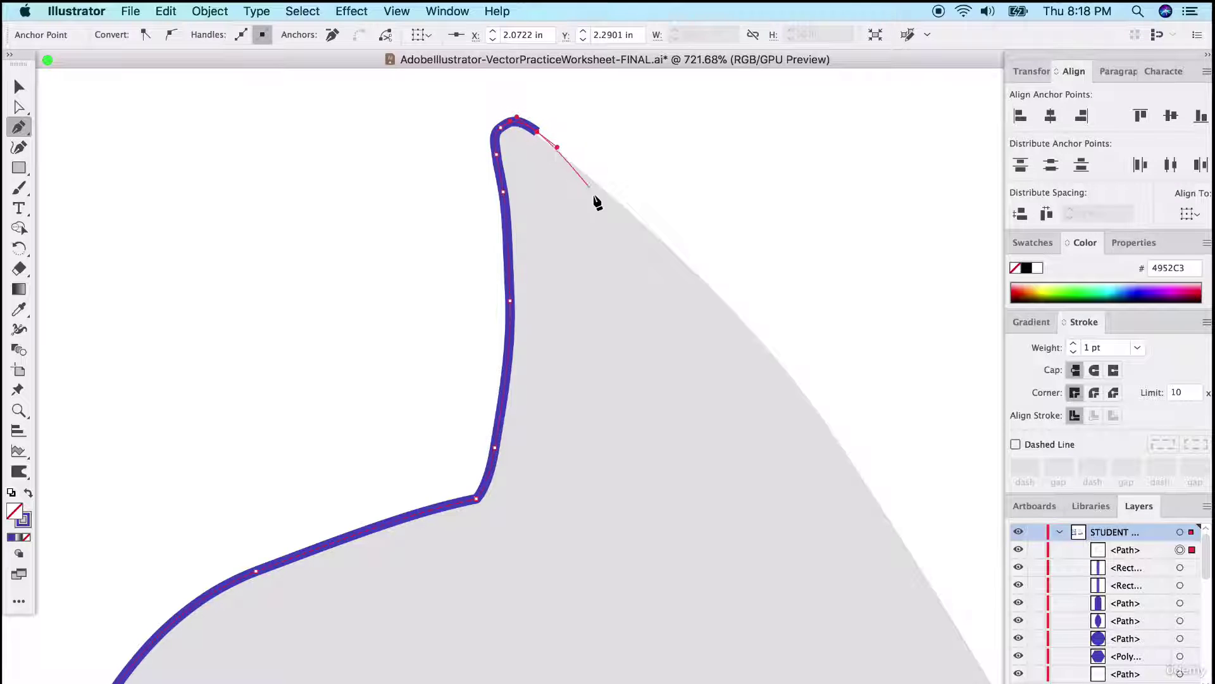
- Trace the back edge of the ear and continue the path down the upper back of the head
left_click(665, 243)
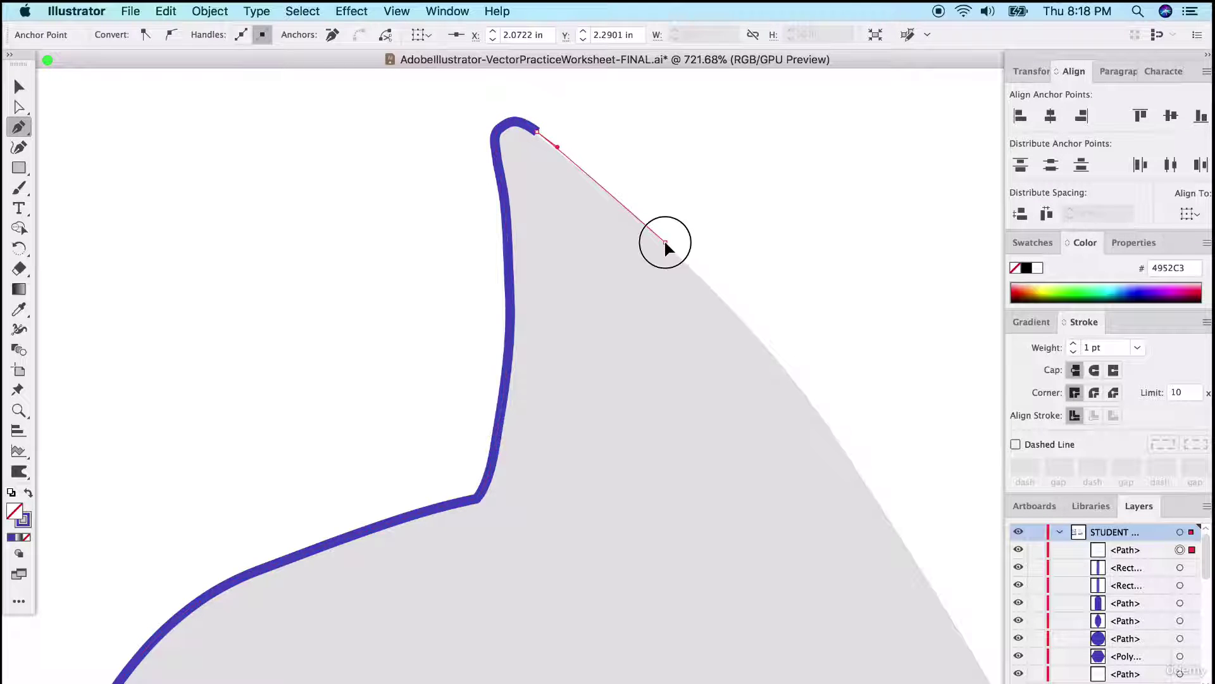
scroll(807, 440, "down", 3)
scroll(807, 440, "right", 3)
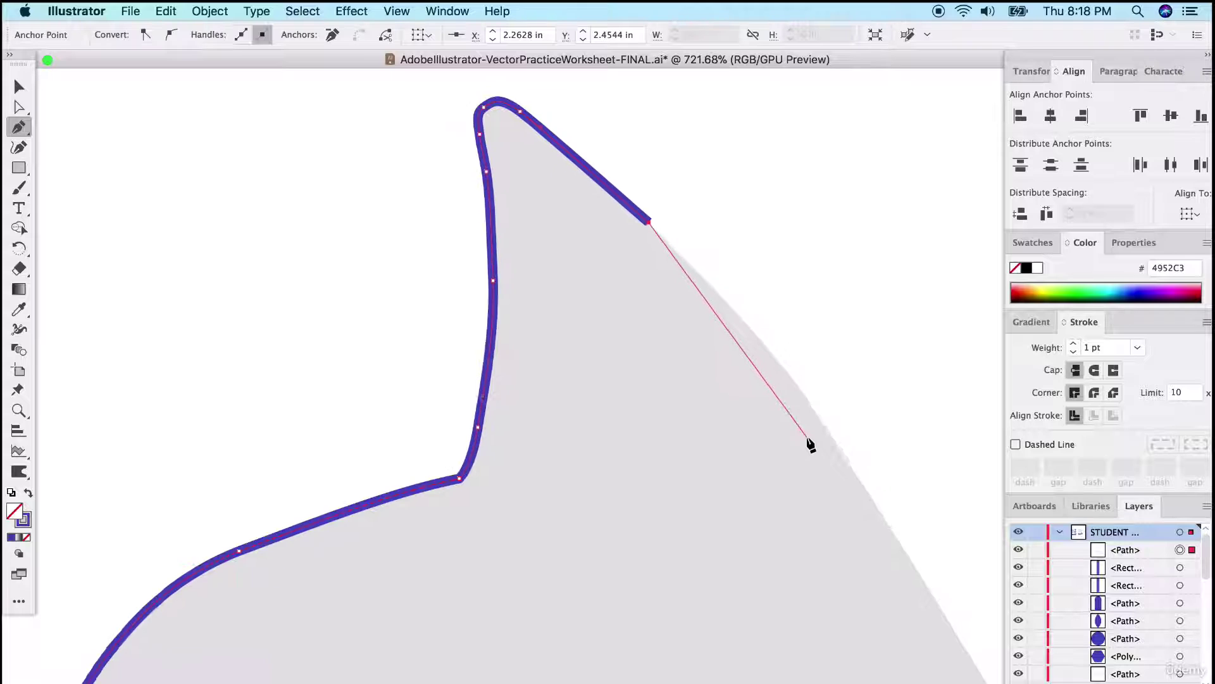
left_click_drag(808, 417, 859, 503)
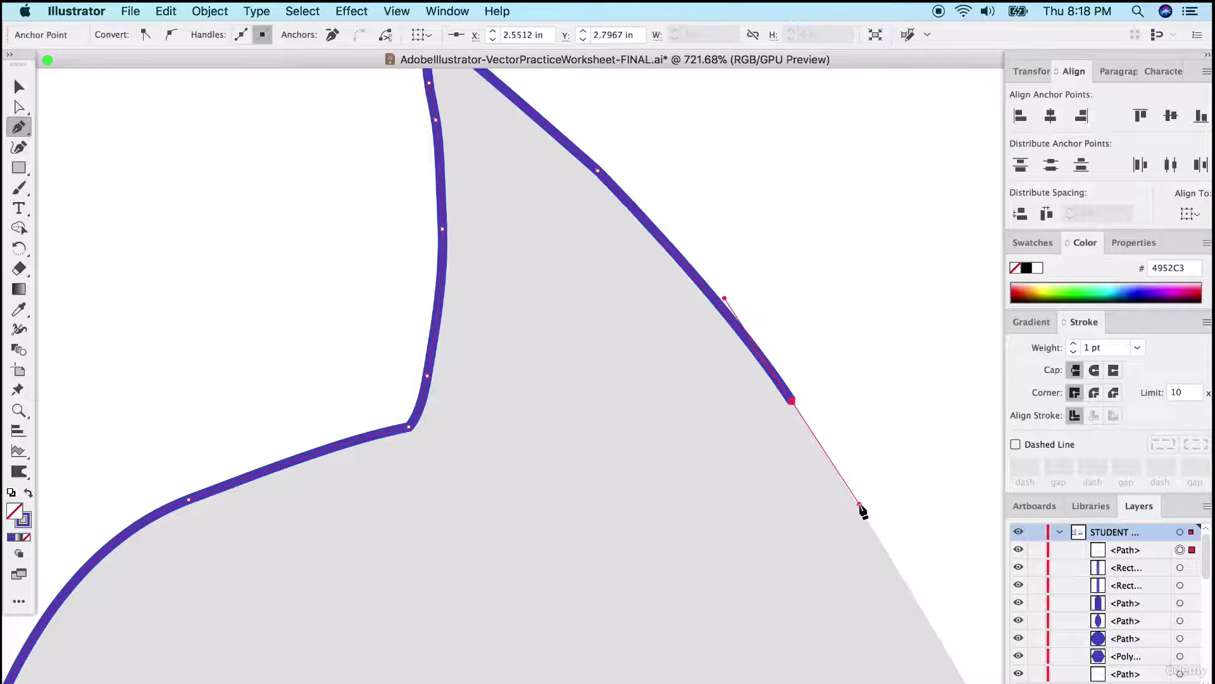
scroll(859, 503, "down", 10)
scroll(859, 502, "right", 6)
scroll(861, 509, "down", 2)
scroll(861, 510, "right", 1)
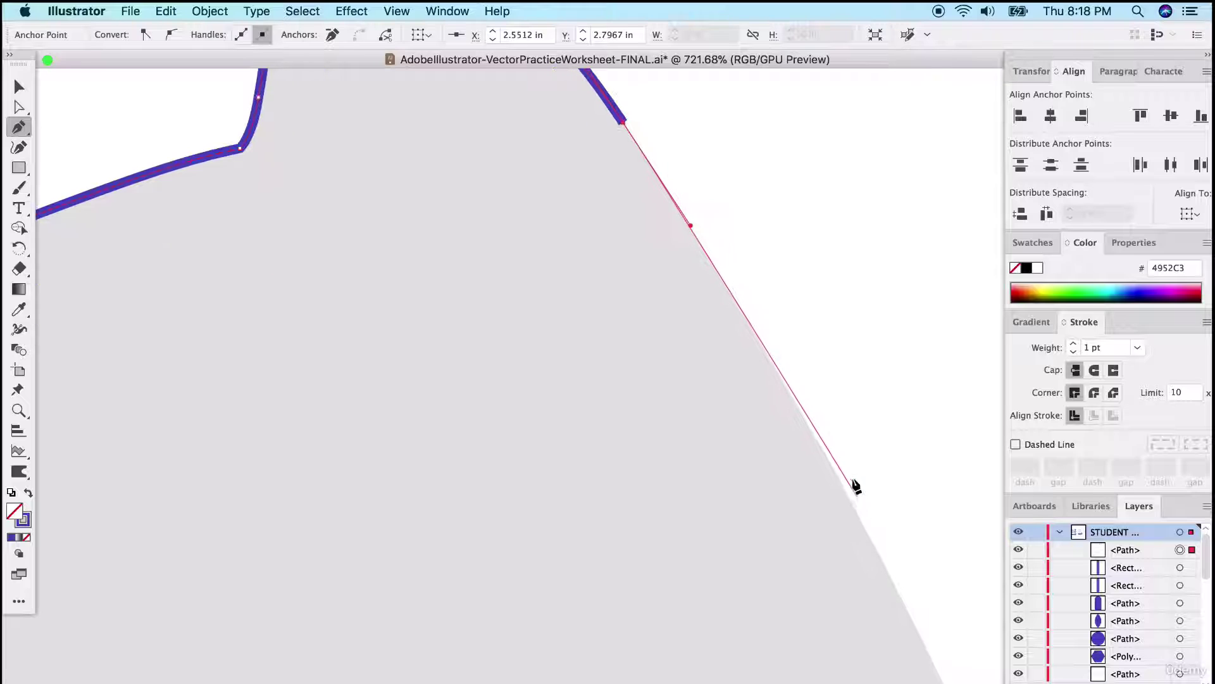
left_click_drag(844, 497, 858, 515)
- Extend the path with one long curve down the back of the neck to its outer corner
scroll(861, 518, "down", 5)
scroll(860, 518, "right", 2)
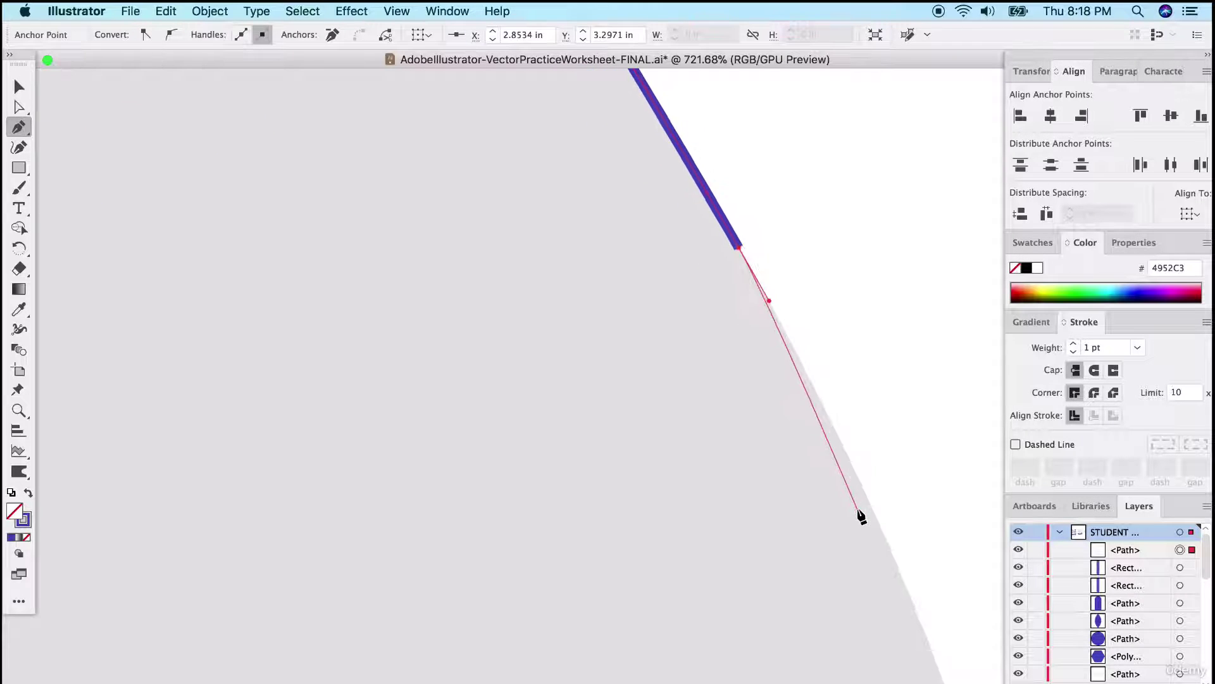
scroll(859, 511, "down", 6)
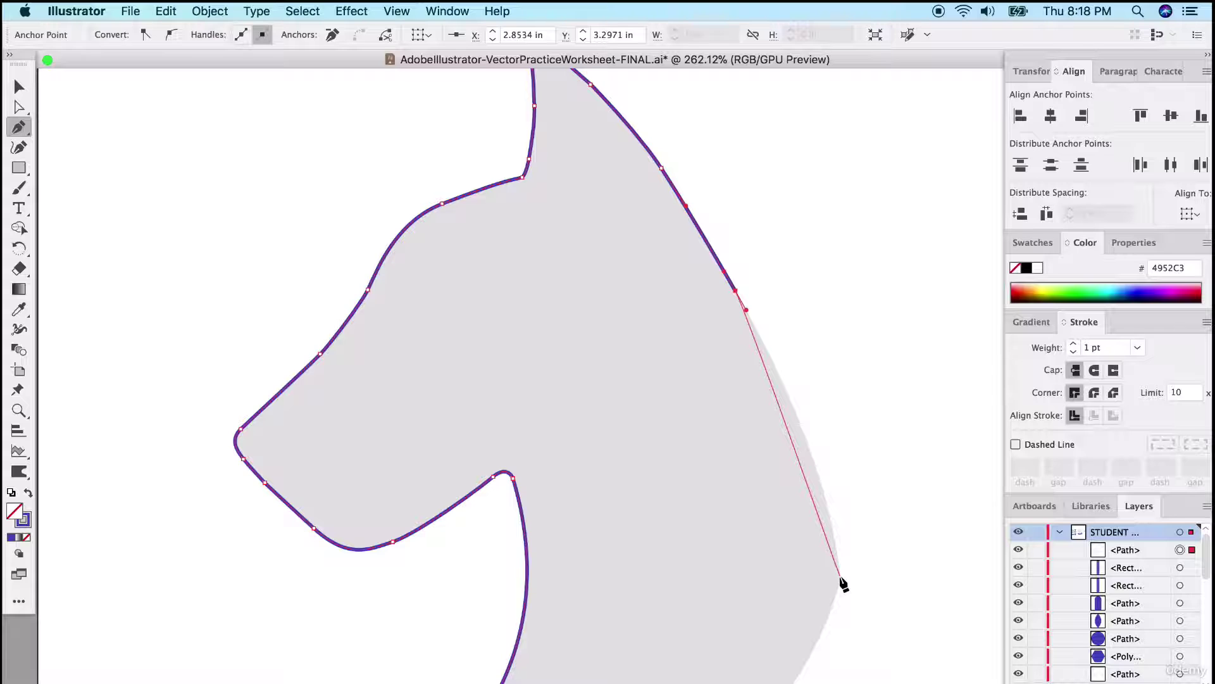
mouse_move(841, 576)
left_mouse_down()
mouse_move(841, 673)
mouse_move(827, 629)
mouse_move(847, 600)
mouse_move(856, 645)
left_mouse_up()
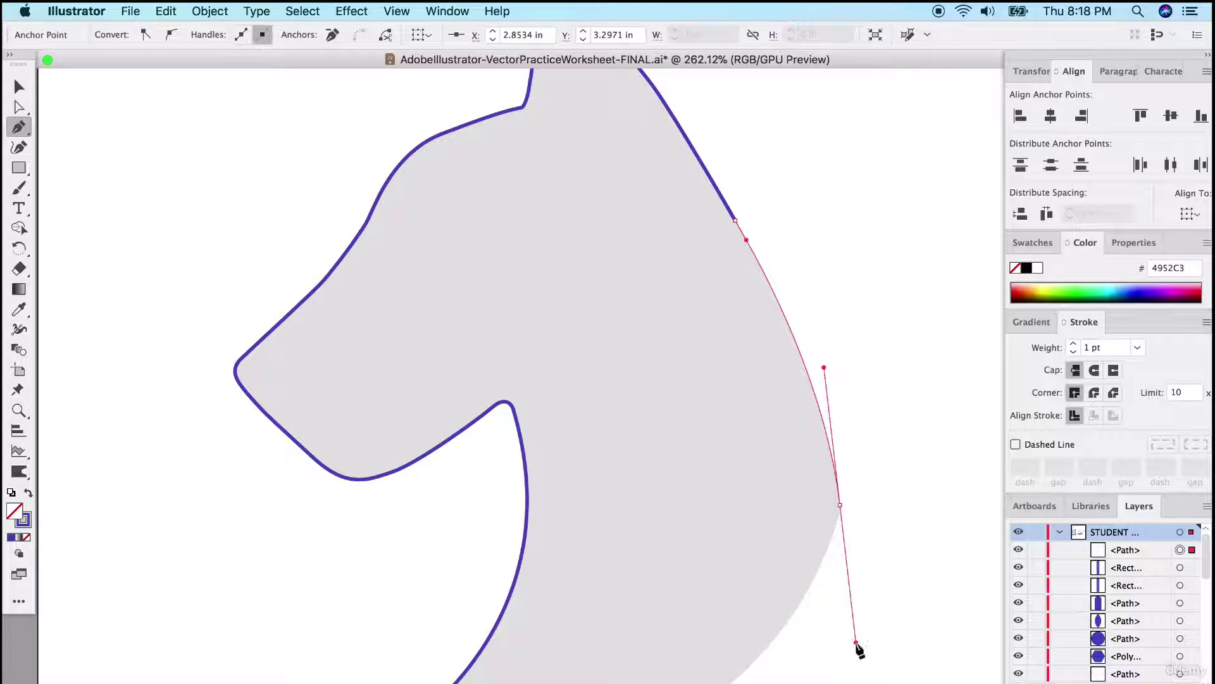
- Remove the outgoing handle at the neck's outer corner and close the path with two curves along the neck's bottom edge
left_click(841, 505)
scroll(808, 558, "down", 8)
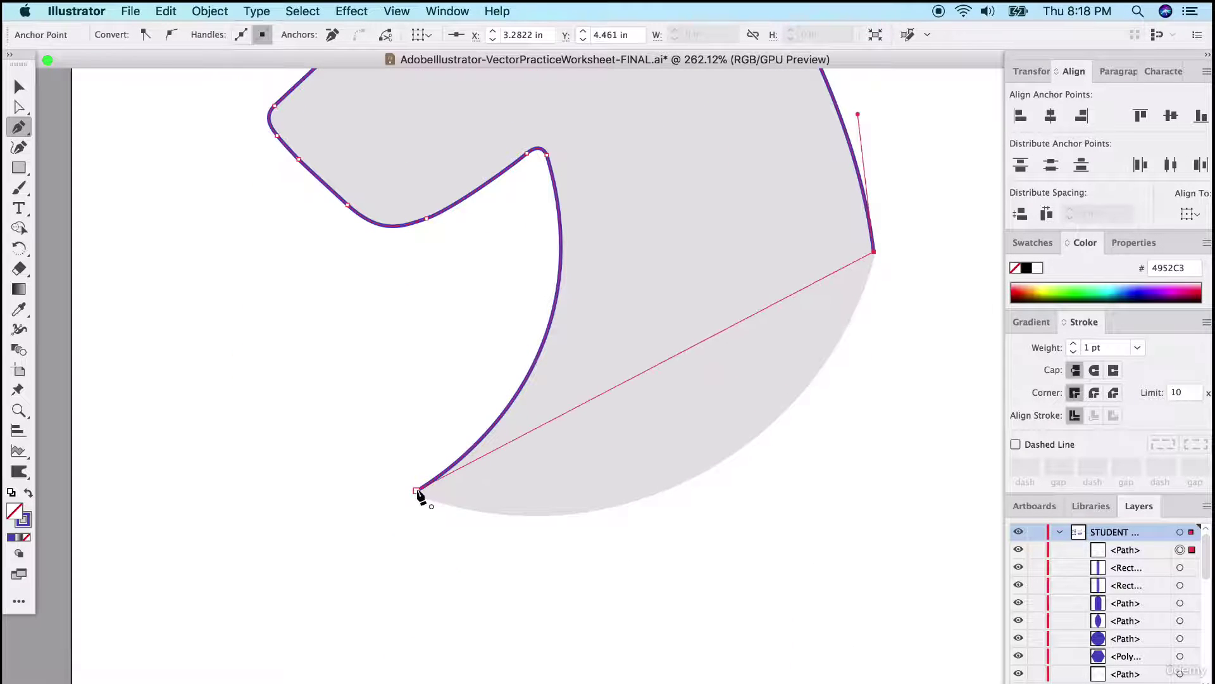
mouse_move(417, 491)
left_mouse_down()
mouse_move(282, 344)
mouse_move(184, 331)
mouse_move(128, 383)
mouse_move(43, 394)
mouse_move(77, 395)
mouse_move(102, 370)
mouse_move(90, 337)
mouse_move(55, 375)
mouse_move(93, 380)
mouse_move(46, 385)
mouse_move(76, 379)
left_mouse_up()
key("super+z")
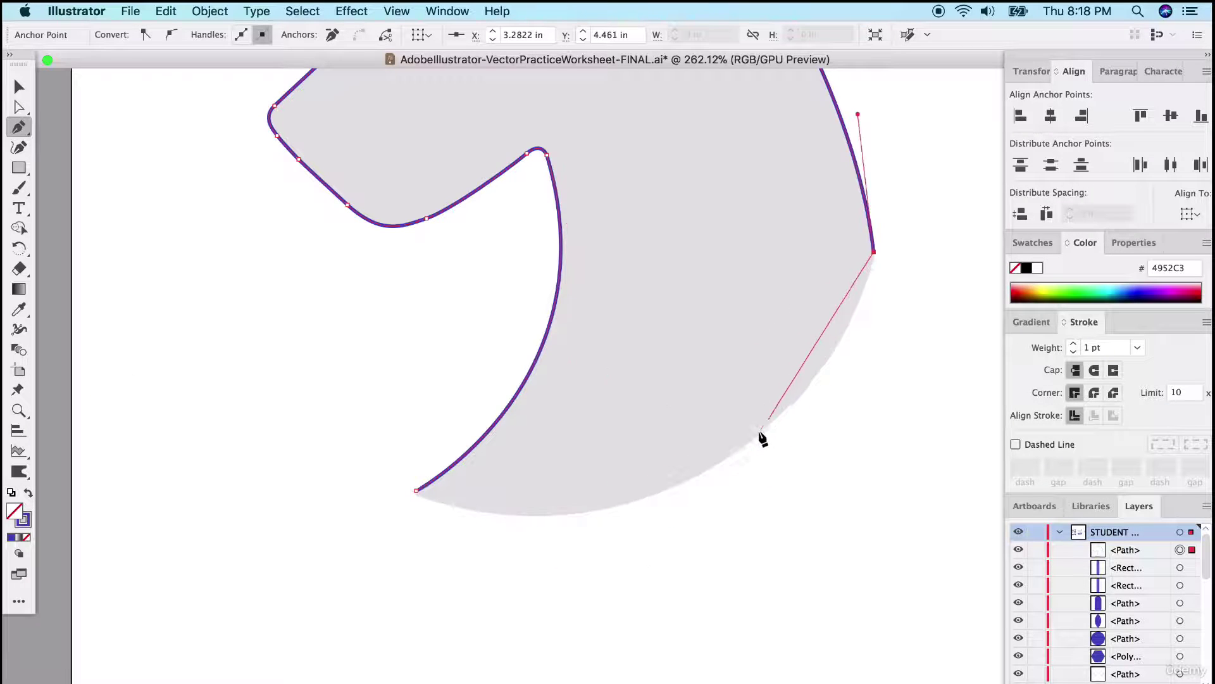
left_click_drag(739, 448, 634, 513)
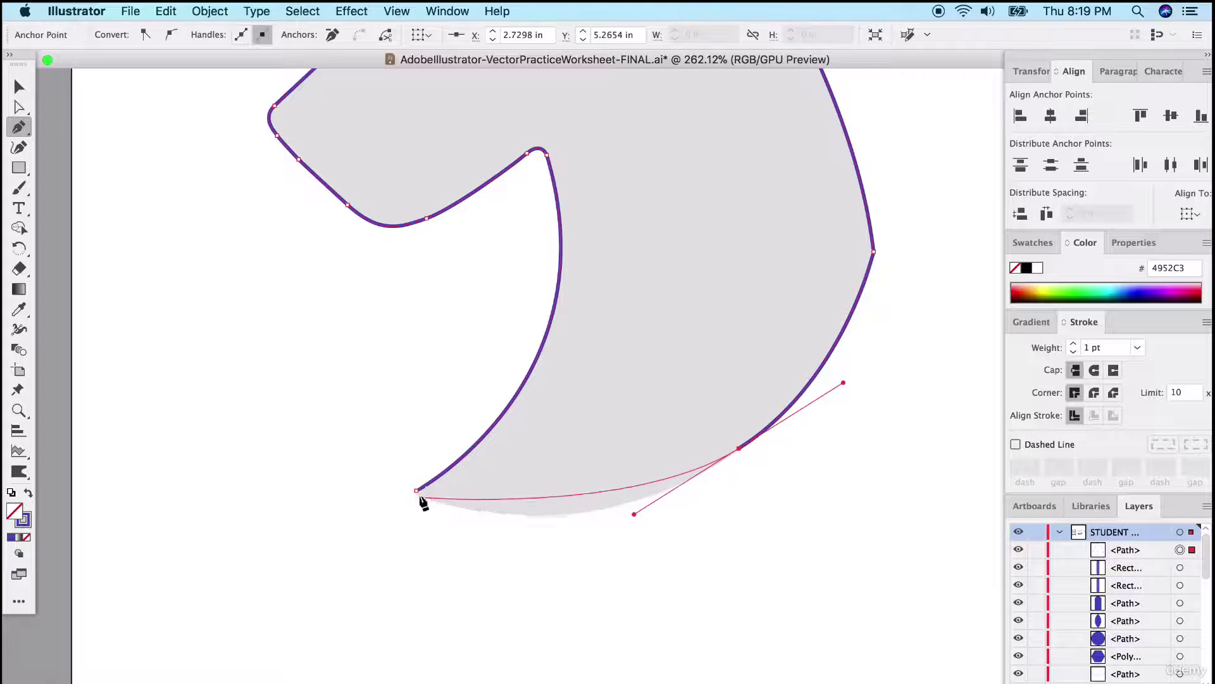
left_click_drag(418, 491, 311, 443)
left_click(19, 86)
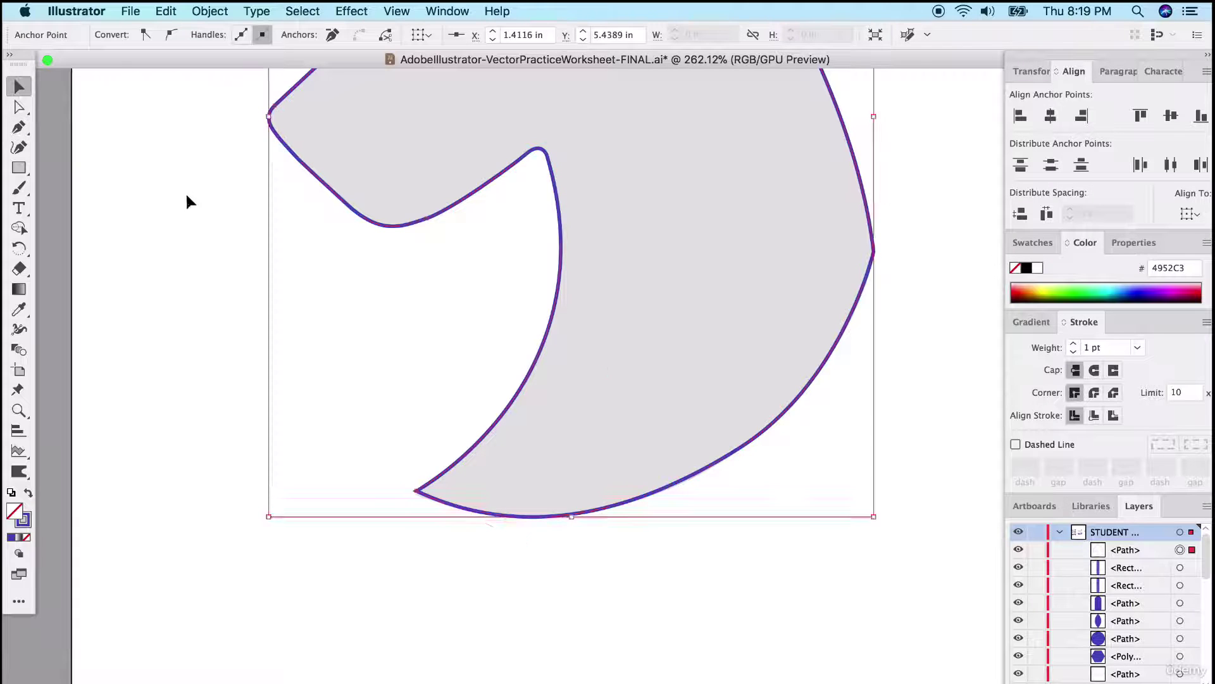
left_click(279, 281)
- Fine-tune the direction handle of the anchor point on the bridge of the snout using Direct Selection
scroll(279, 279, "up", 3)
scroll(281, 283, "up", 5)
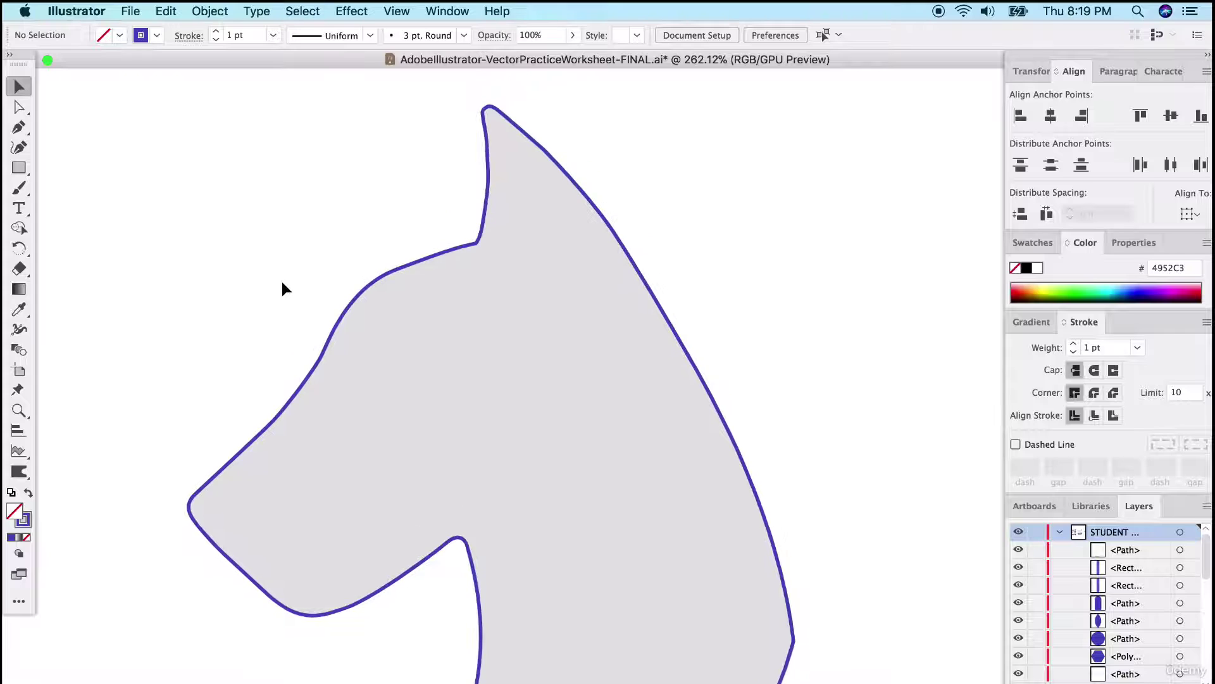
scroll(291, 348, "down", 2)
scroll(291, 348, "left", 2)
key("a")
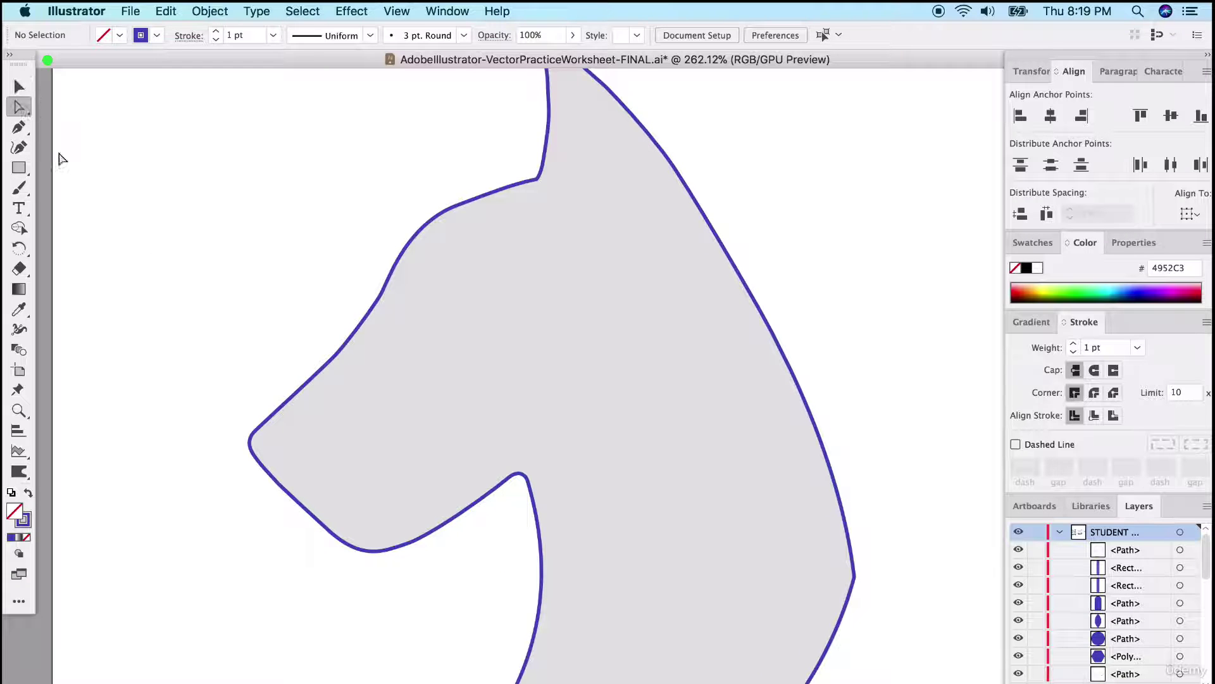
left_click(323, 367)
scroll(324, 380, "up", 5)
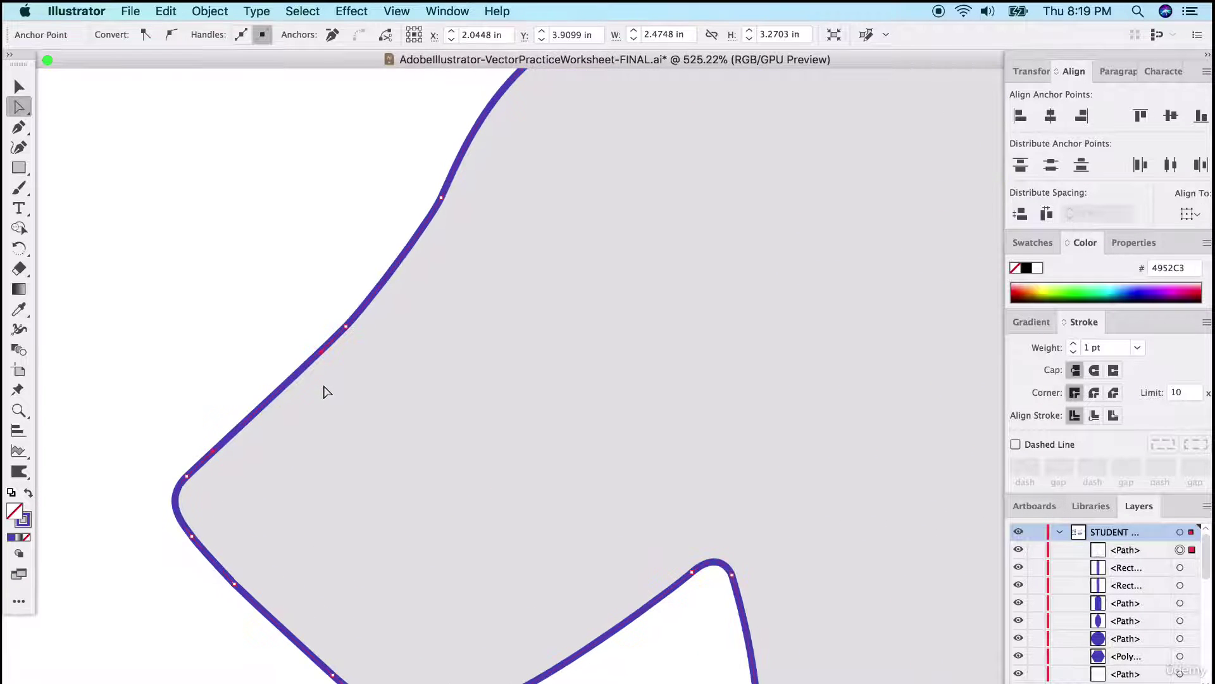
scroll(380, 298, "up", 4)
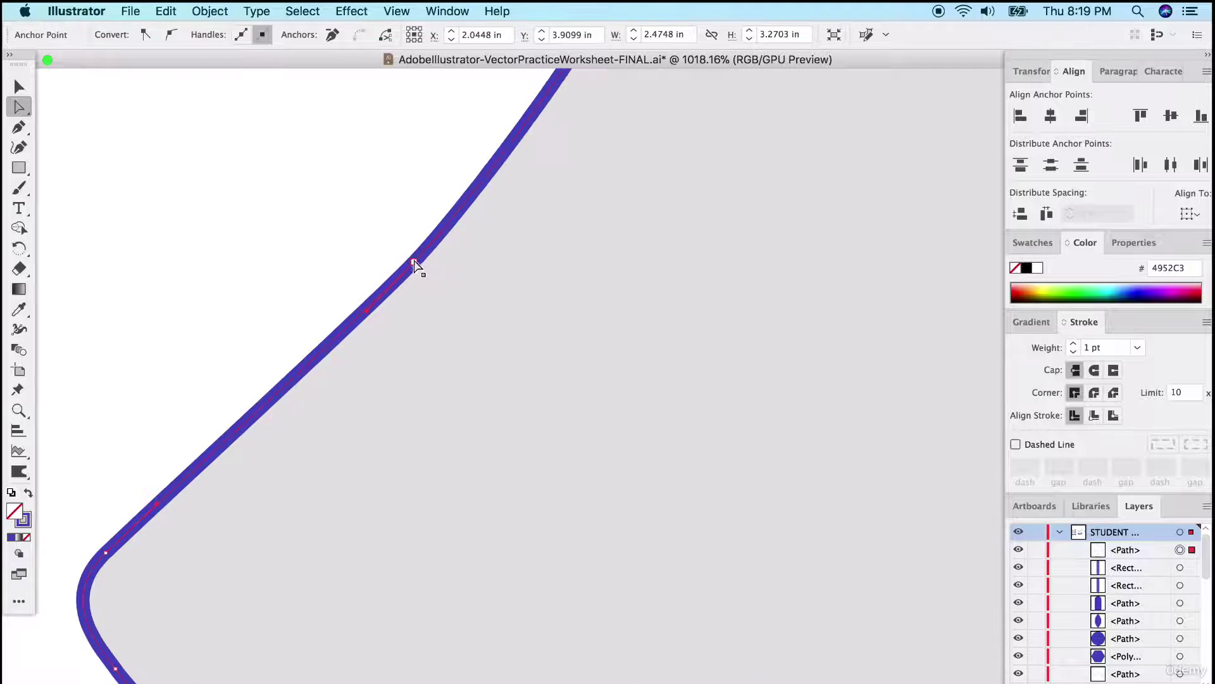
left_click(413, 262)
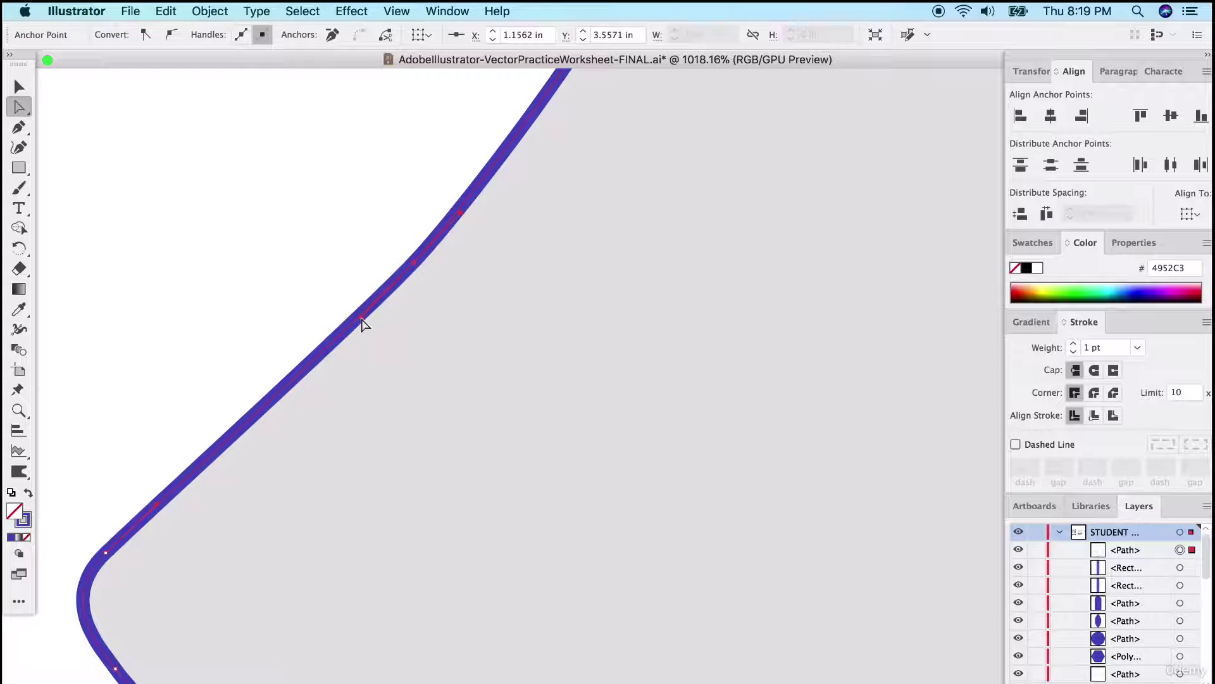
- Select the anchor point under the jaw and adjust its handle on the curve leading to the throat
scroll(213, 533, "down", 10)
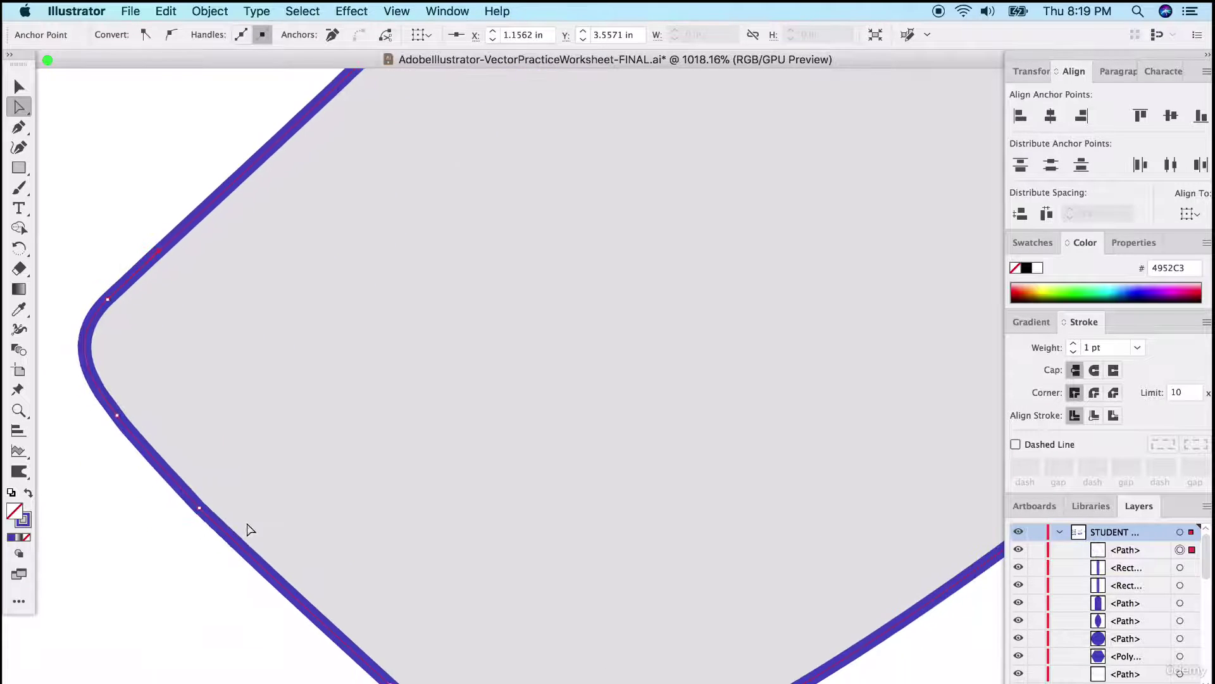
scroll(330, 574, "down", 6)
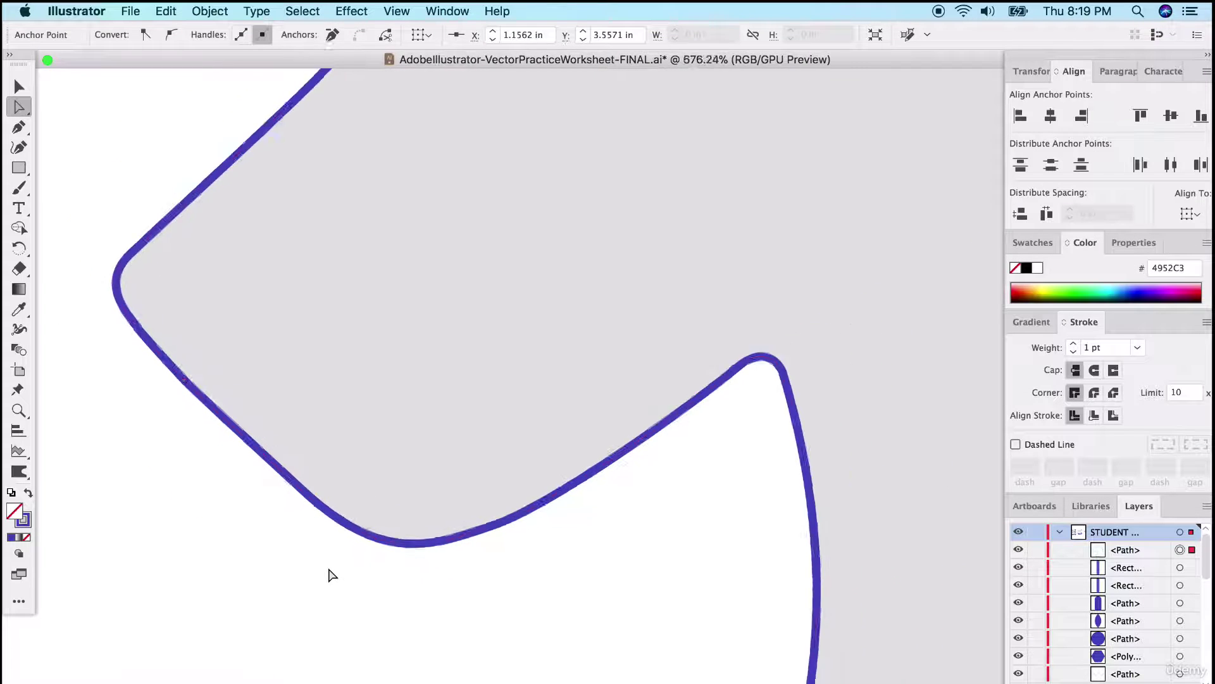
scroll(686, 502, "down", 1)
scroll(685, 514, "down", 2)
scroll(684, 514, "right", 1)
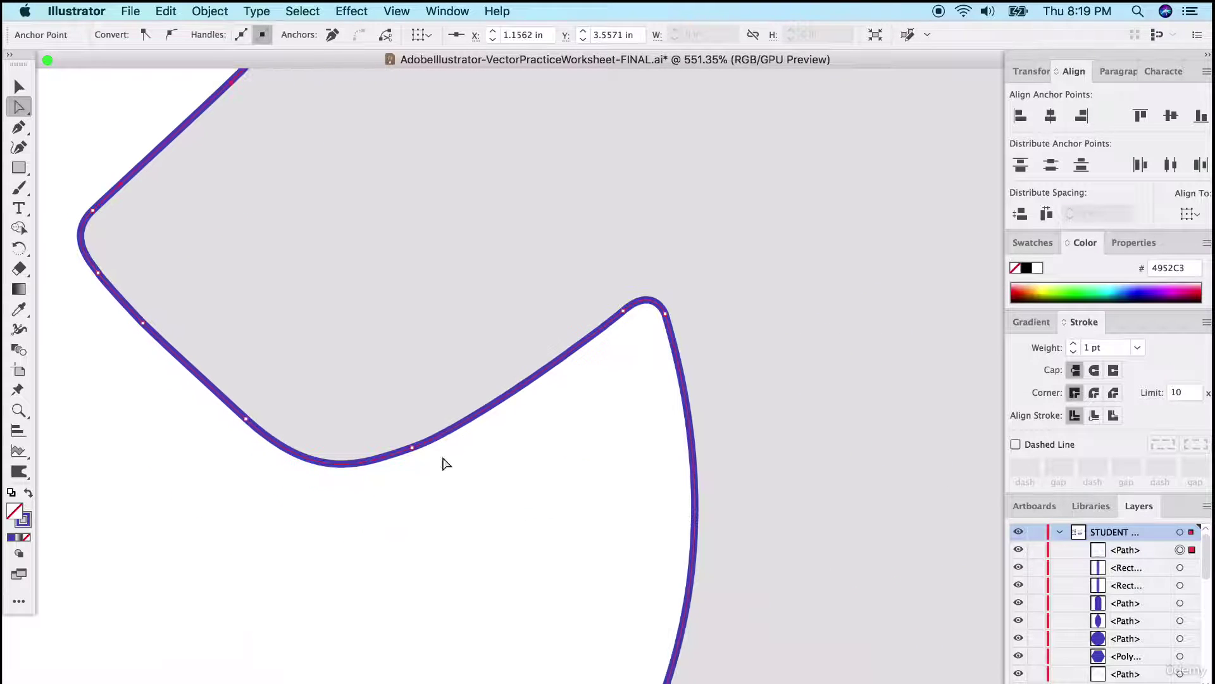
left_click(467, 431)
- Nudge the anchor at the neck's pointed front tip and adjust the bottom curve's handles to match the grey edge
scroll(541, 511, "down", 10)
scroll(541, 512, "right", 3)
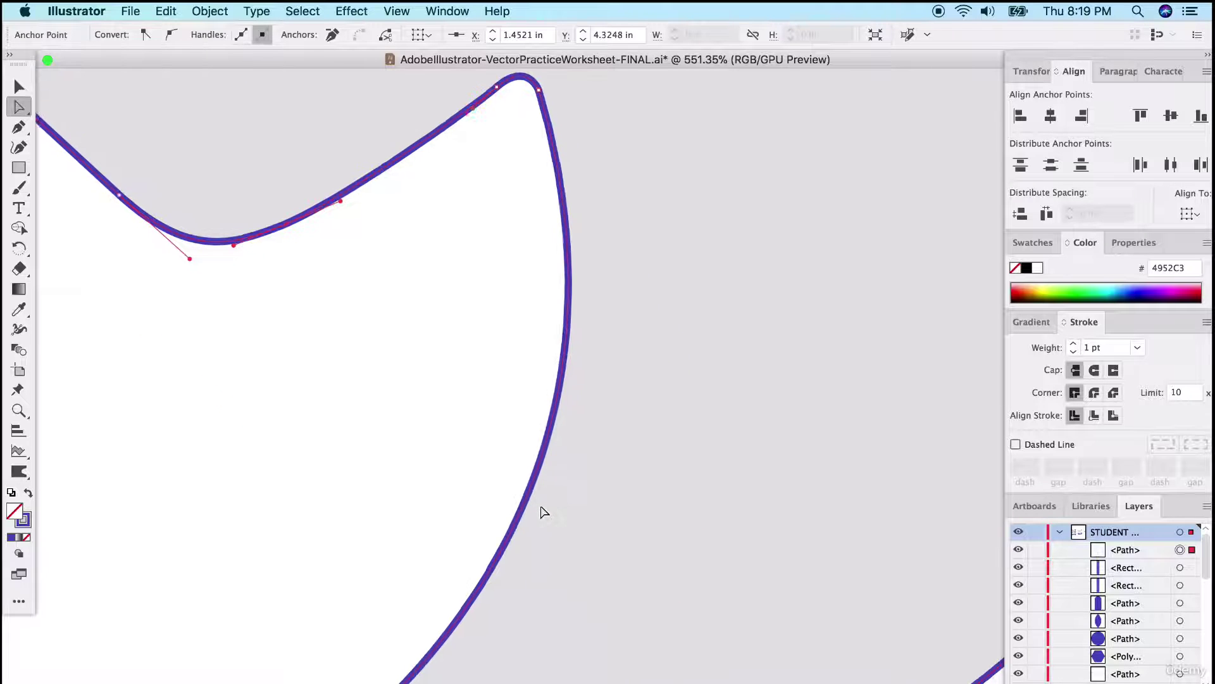
left_click_drag(171, 612, 171, 619)
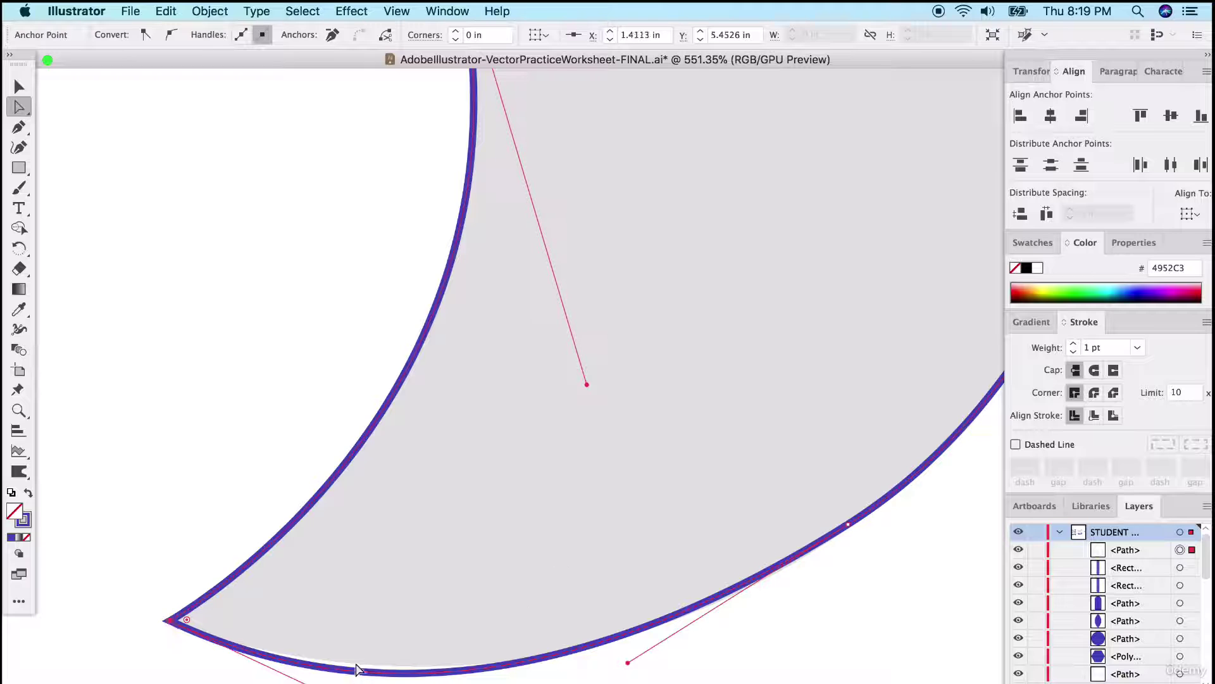
scroll(345, 652, "down", 2)
scroll(174, 587, "down", 4)
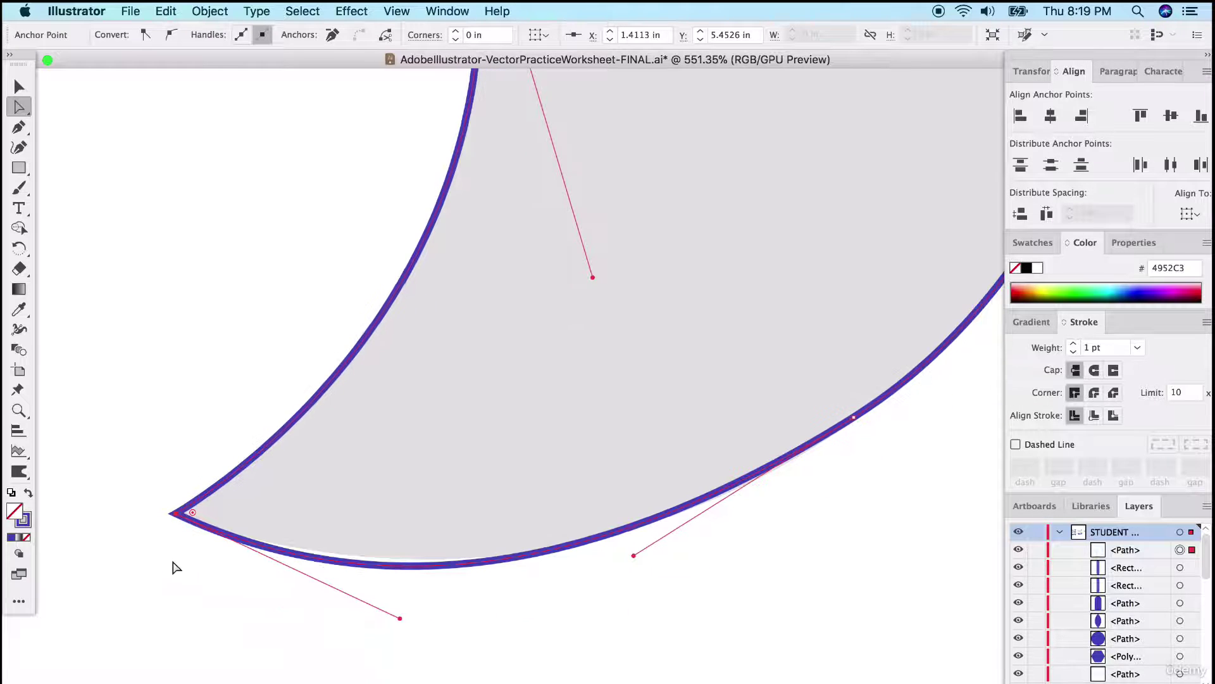
left_click_drag(177, 515, 177, 518)
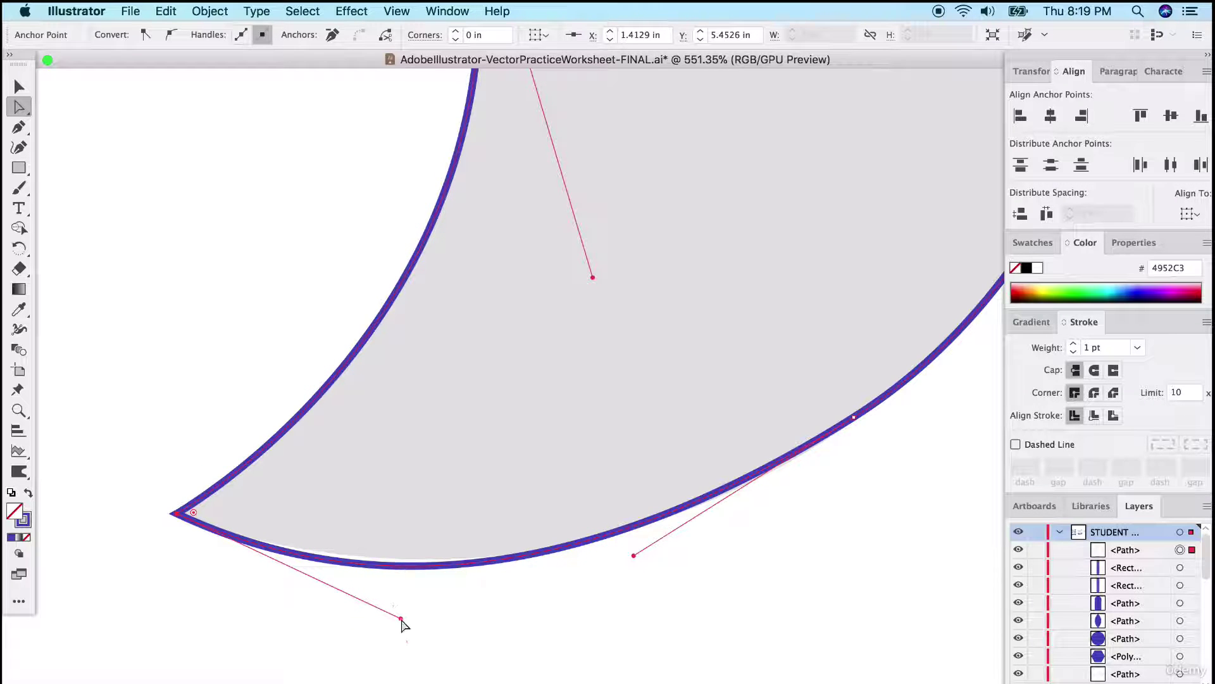
left_click_drag(401, 618, 406, 603)
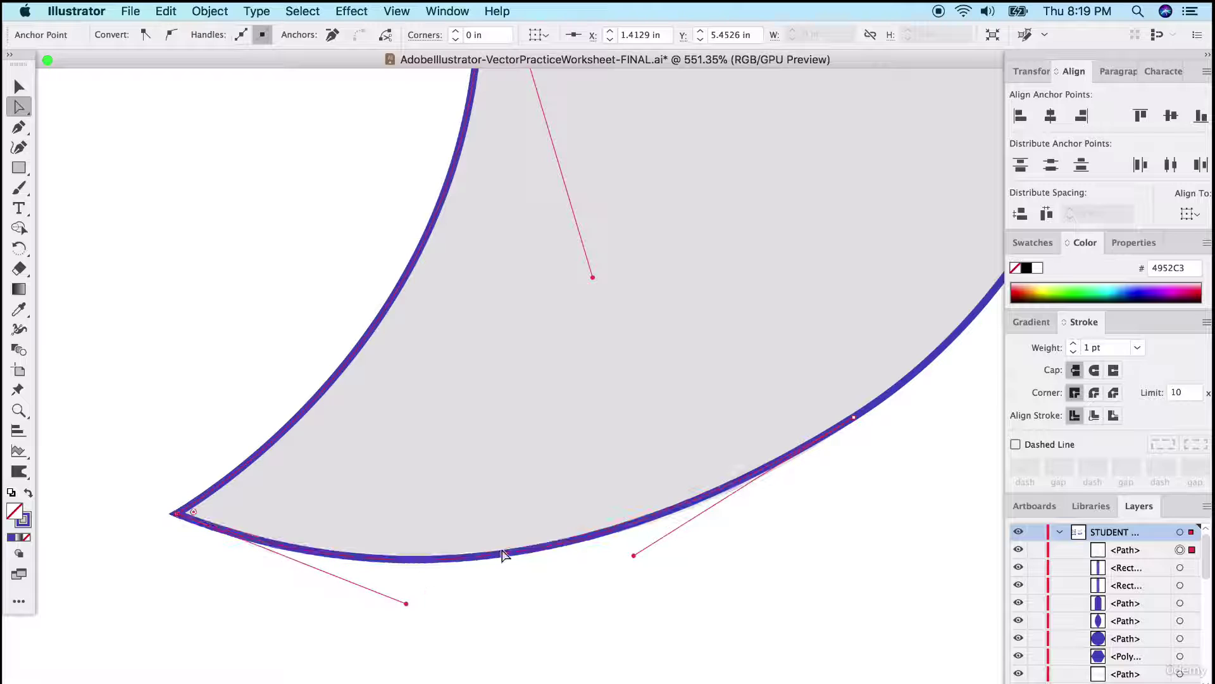
left_click_drag(634, 556, 643, 559)
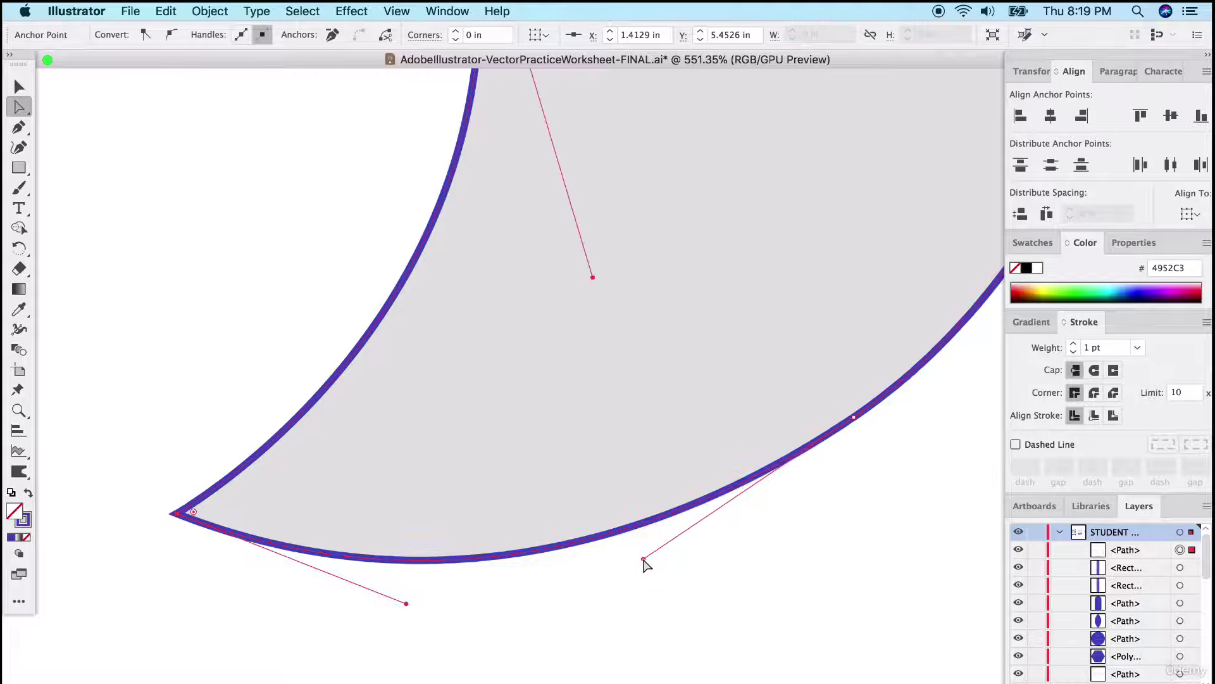
- Add an anchor point midway along the curve just below the neck's outer corner with the Add Anchor Point tool
scroll(731, 522, "right", 6)
scroll(771, 500, "up", 3)
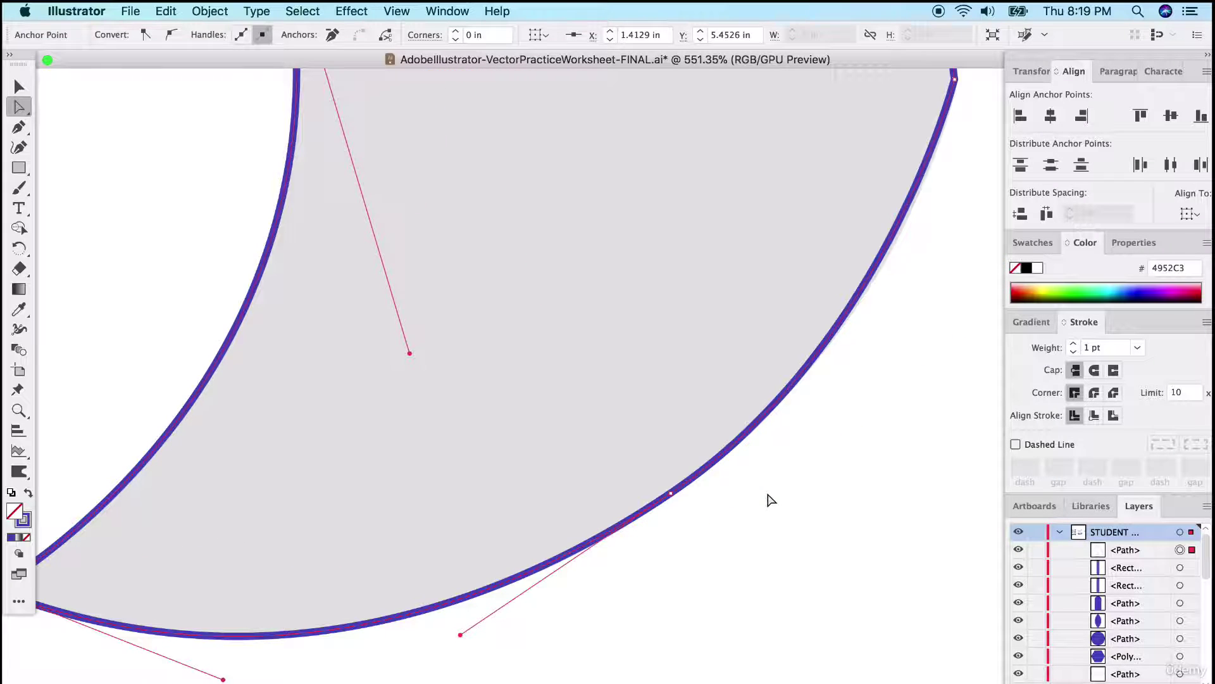
scroll(770, 499, "right", 4)
scroll(770, 499, "up", 3)
scroll(754, 431, "right", 2)
scroll(756, 426, "up", 1)
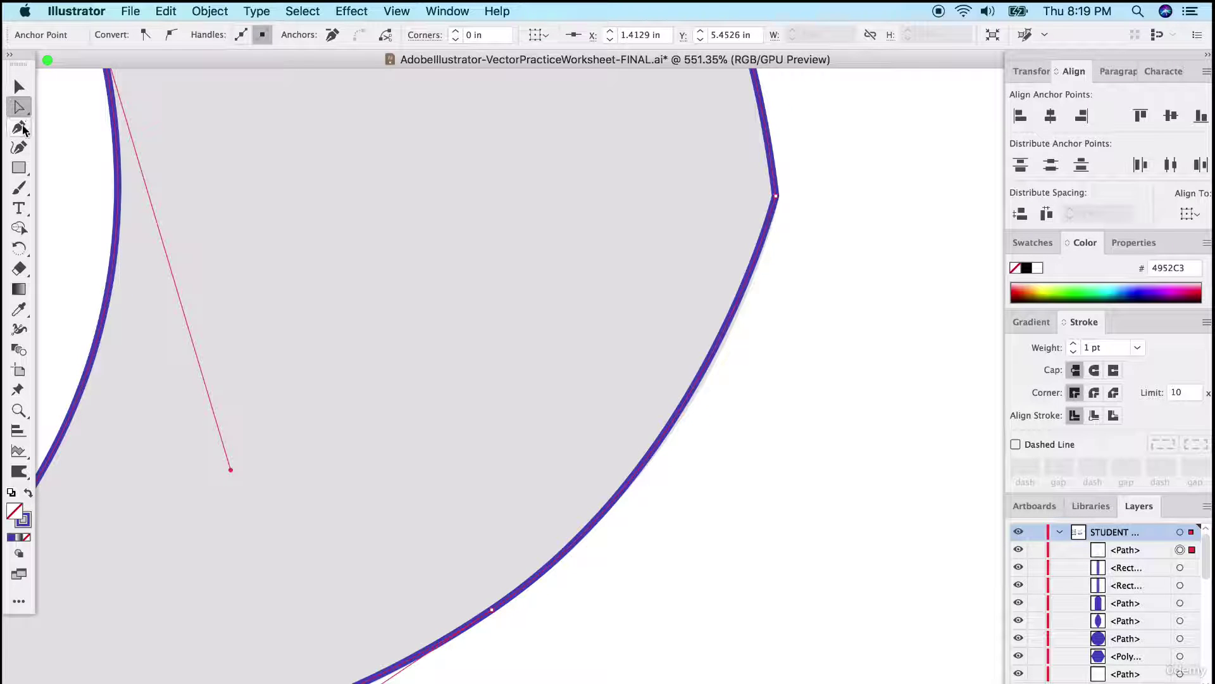
left_click_drag(20, 127, 95, 187)
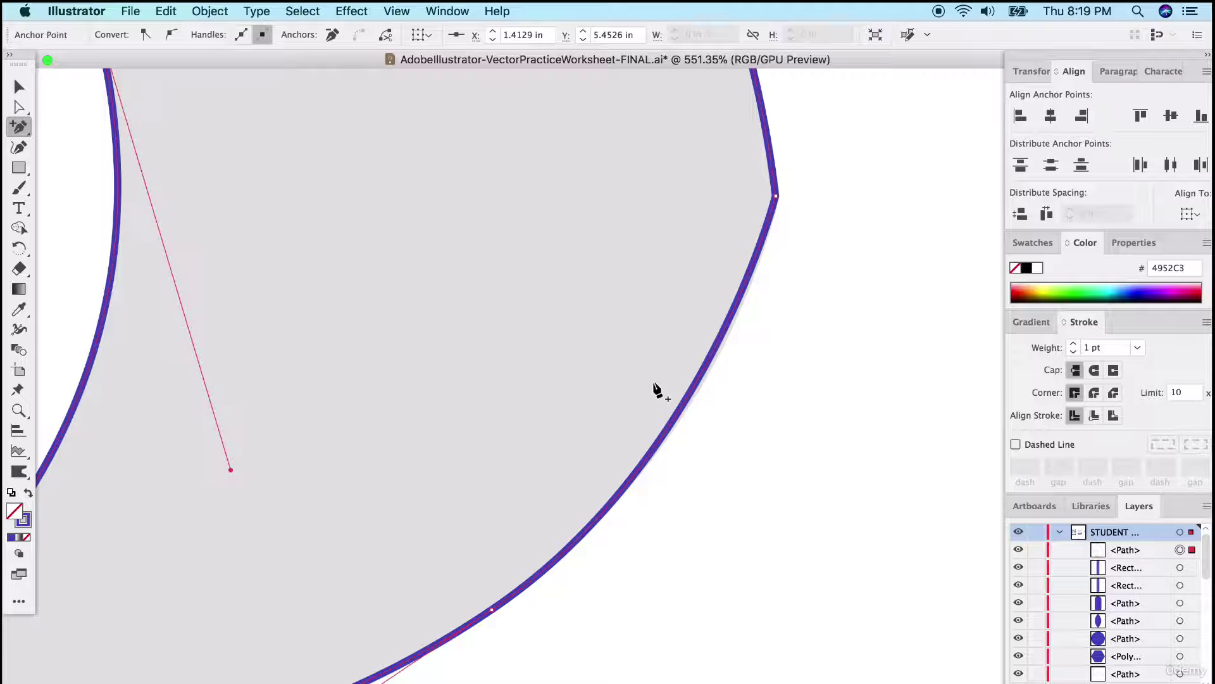
left_click(674, 423)
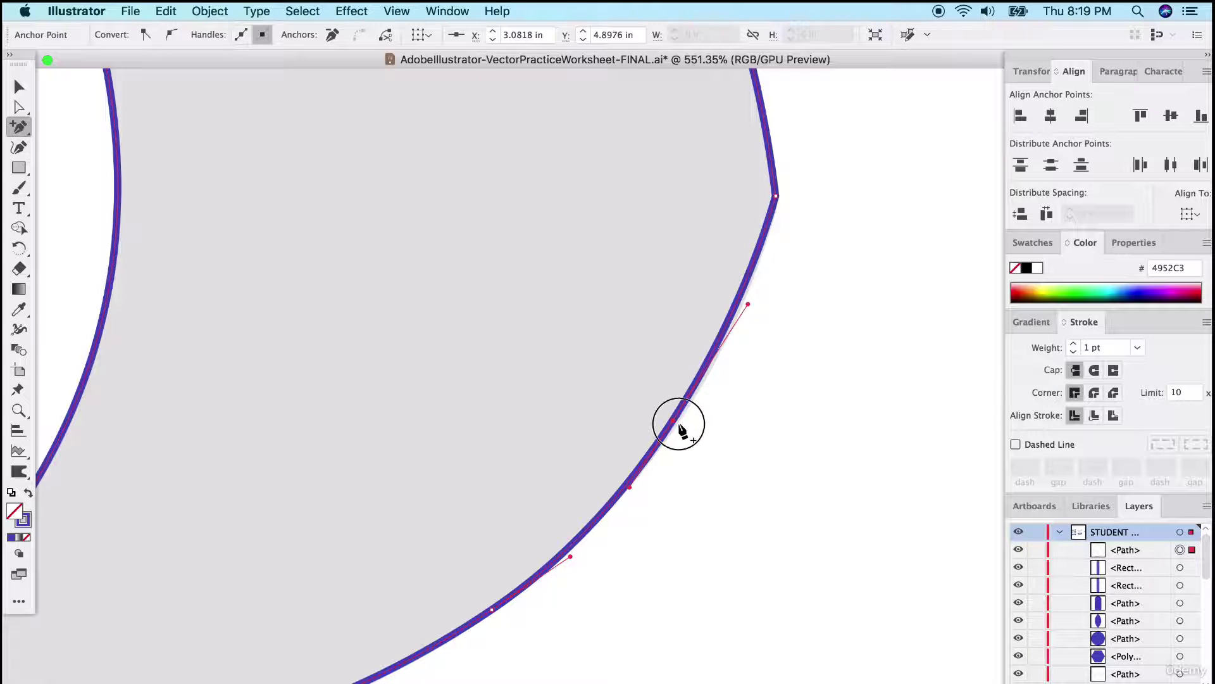
left_click(674, 423)
- Move the added anchor point slightly outward onto the grey shape's edge and deselect the path
key("p")
left_click(21, 109)
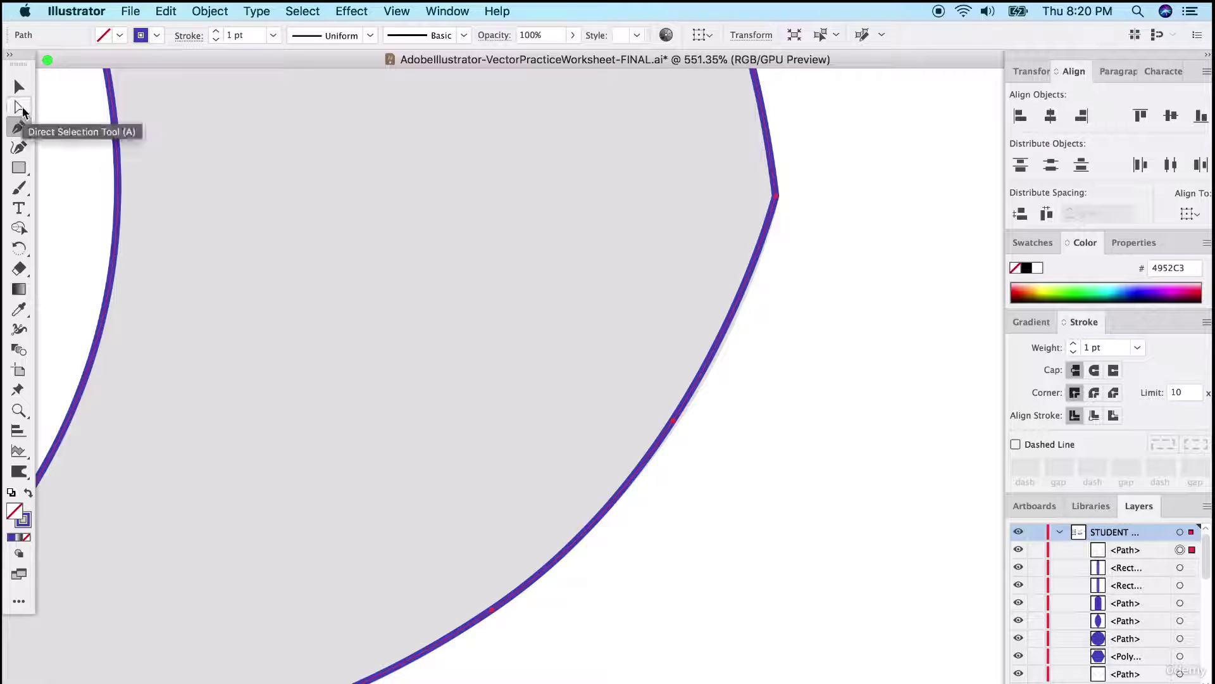
left_click_drag(675, 420, 680, 431)
key("super+z")
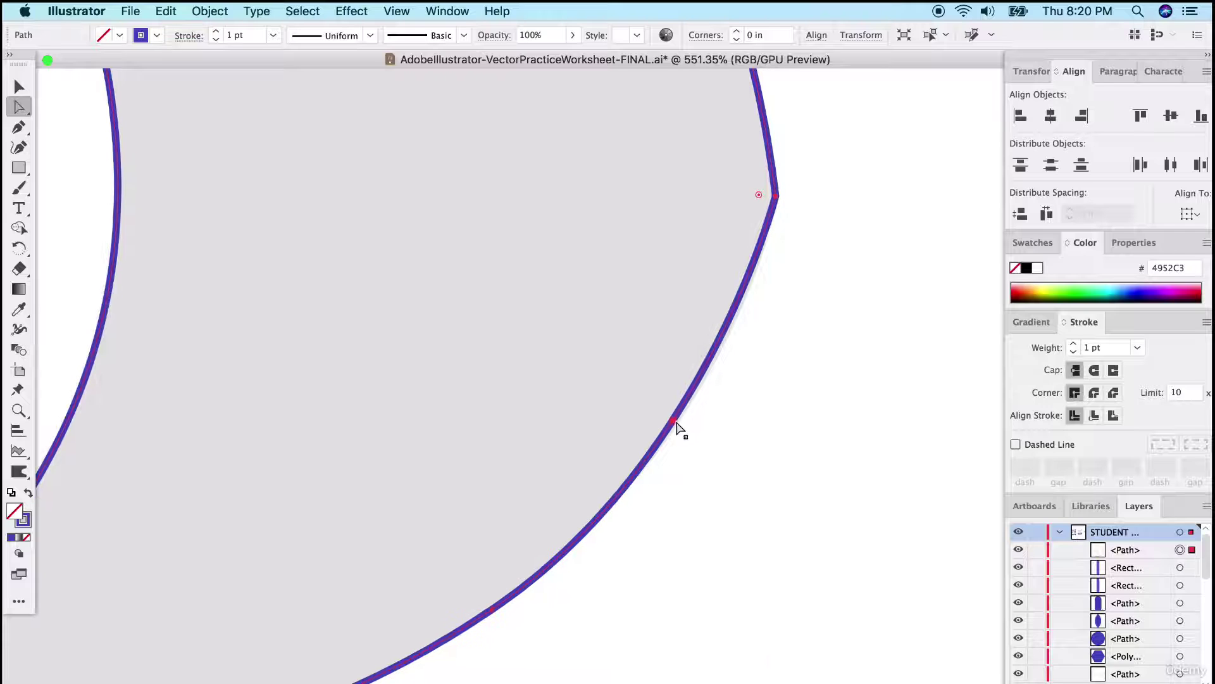
left_click(673, 420)
left_click_drag(673, 422, 677, 423)
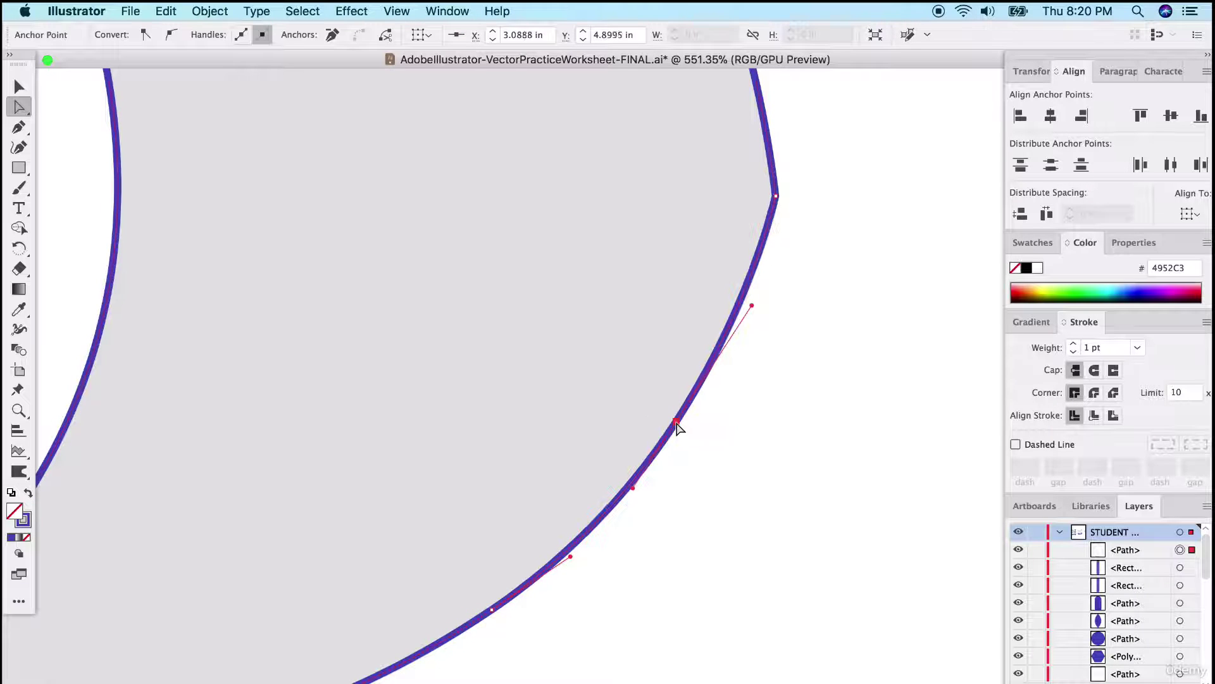
left_click(791, 380)
- Examine the outline and its anchor points from the neck's outer corner up the back of the head to the ear
scroll(776, 364, "up", 5)
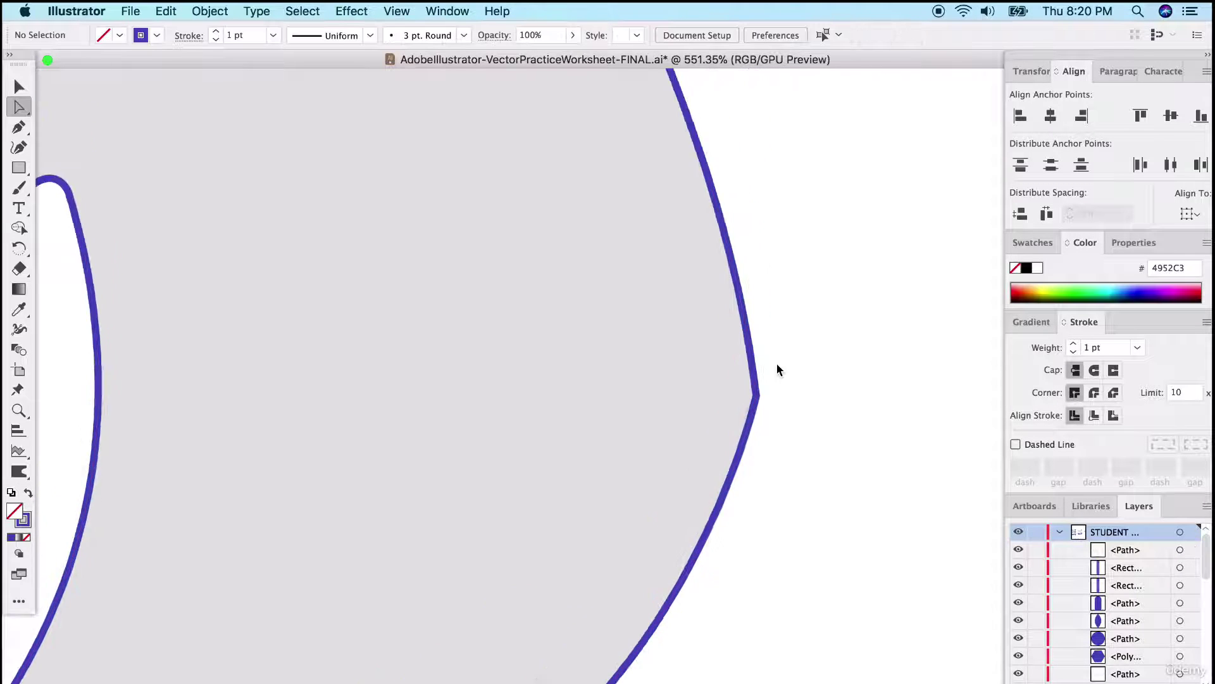
scroll(778, 366, "up", 5)
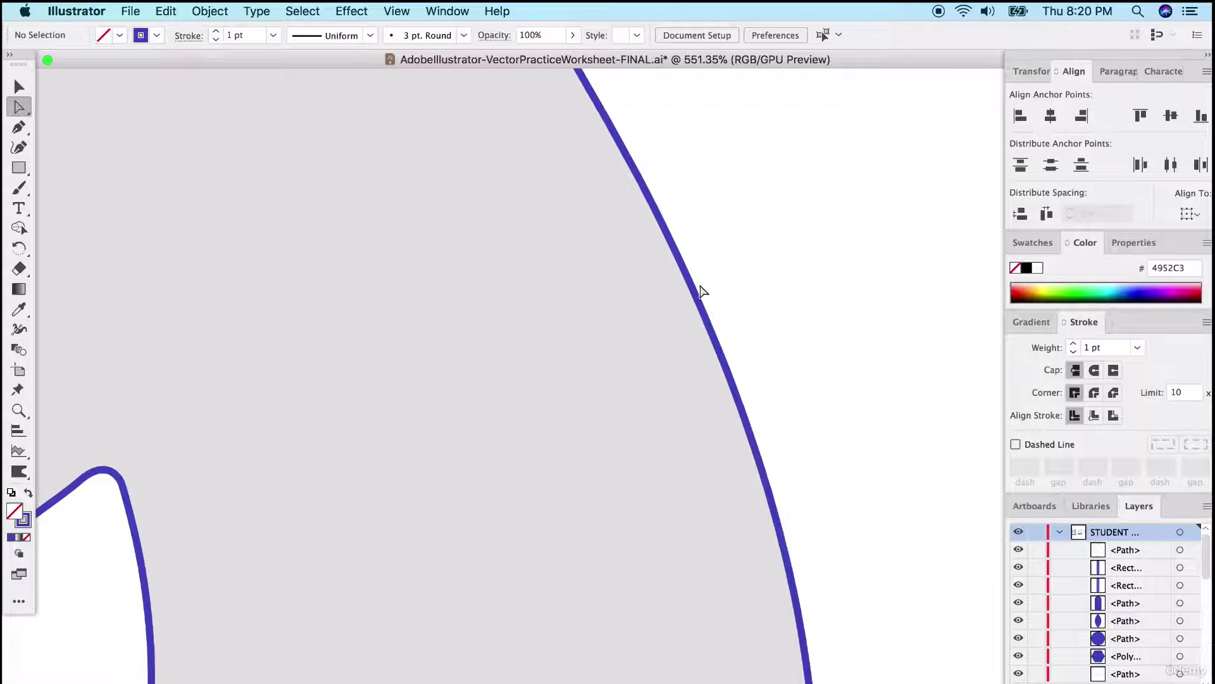
left_click(693, 308)
scroll(691, 311, "up", 1)
scroll(692, 313, "up", 10)
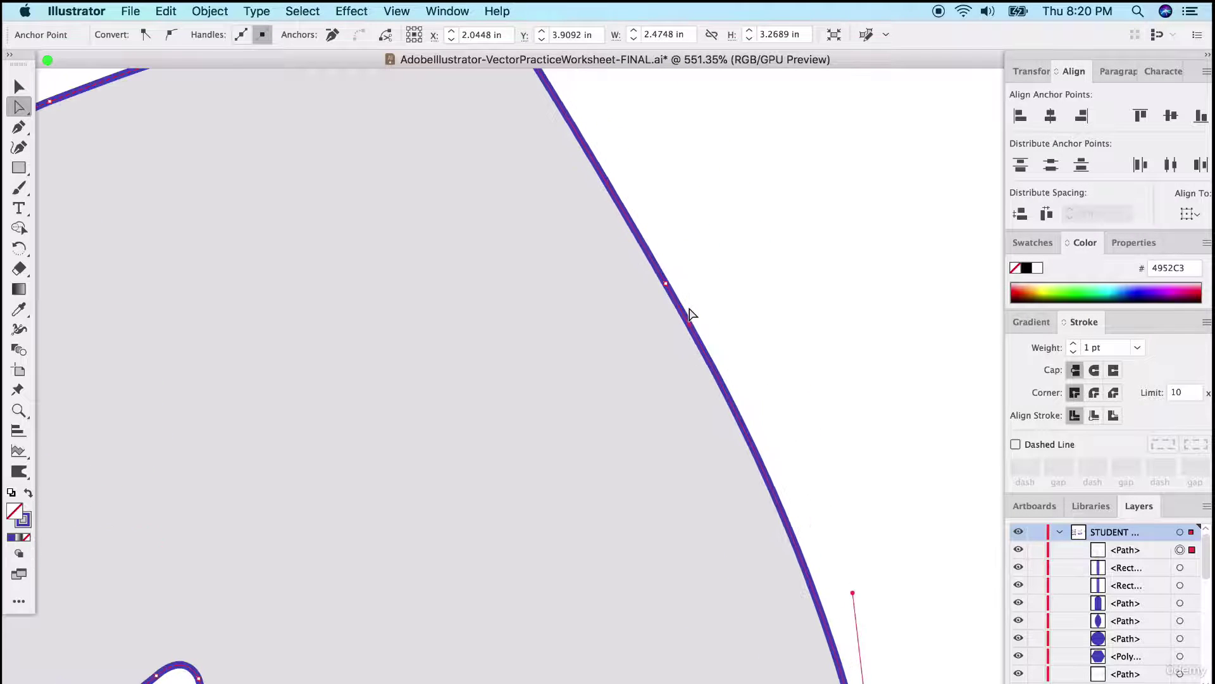
scroll(690, 316, "up", 5)
scroll(690, 317, "left", 4)
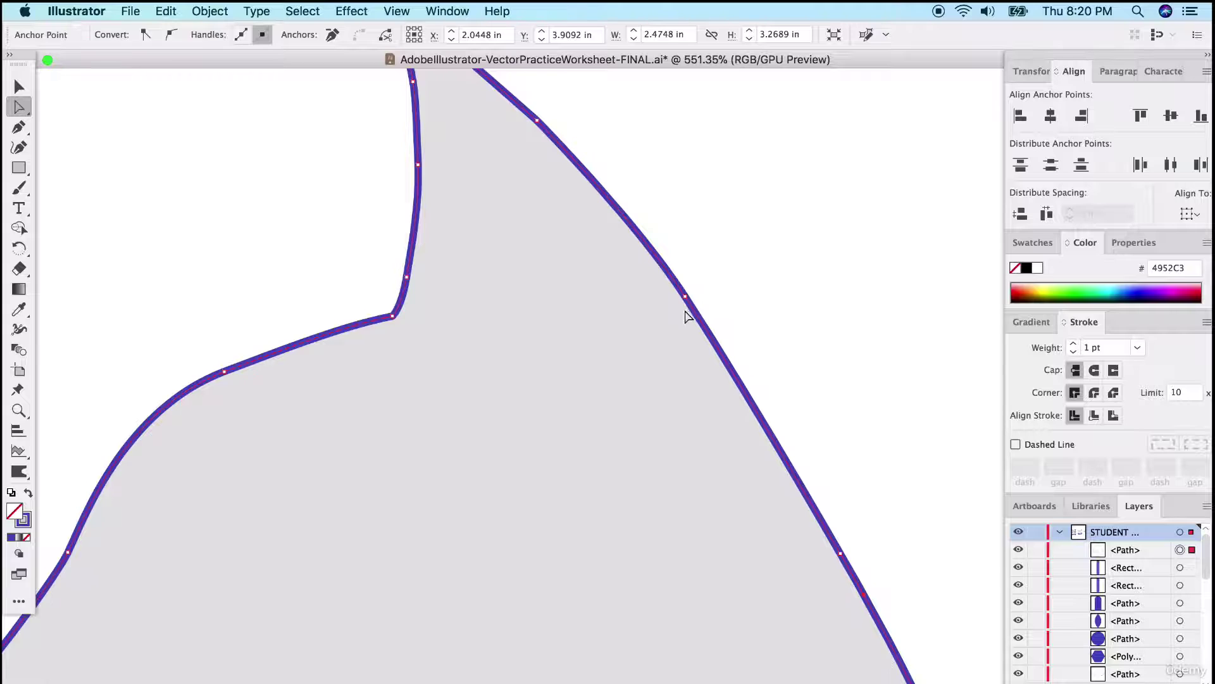
scroll(688, 315, "up", 3)
scroll(688, 316, "left", 3)
scroll(500, 271, "up", 5)
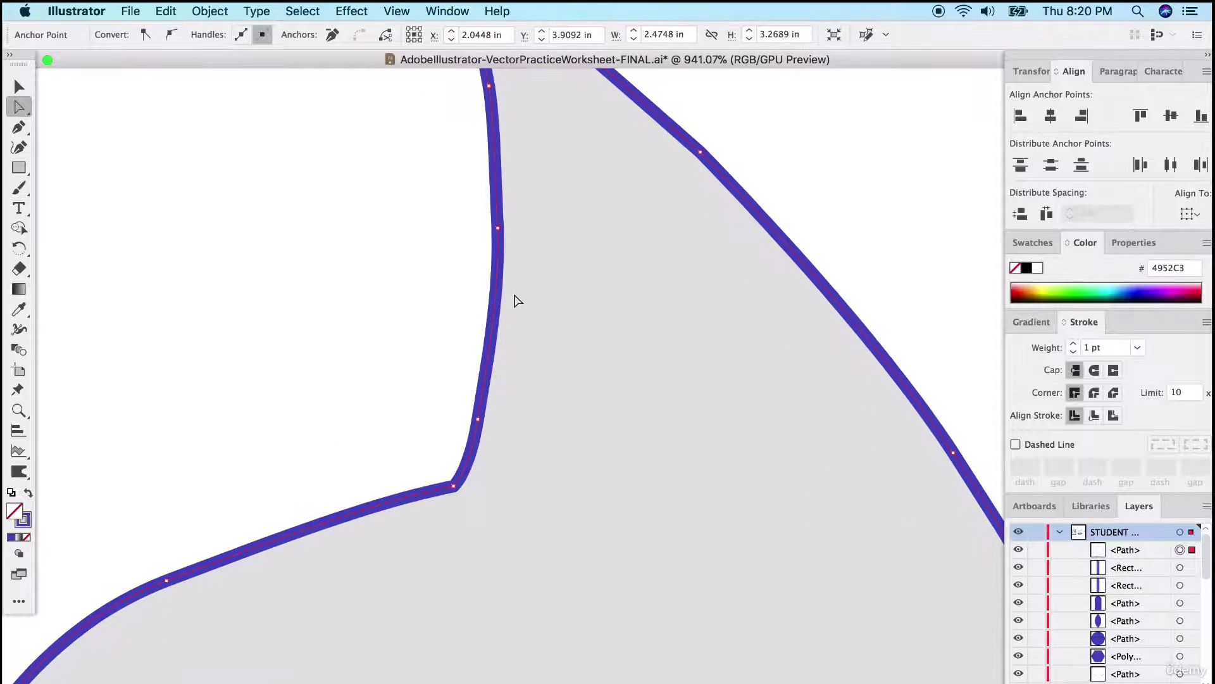
- Try rounding the corner at the front base of the ear to a 0.07 in radius, then undo it
scroll(490, 475, "up", 5)
scroll(487, 494, "left", 2)
scroll(474, 500, "down", 1)
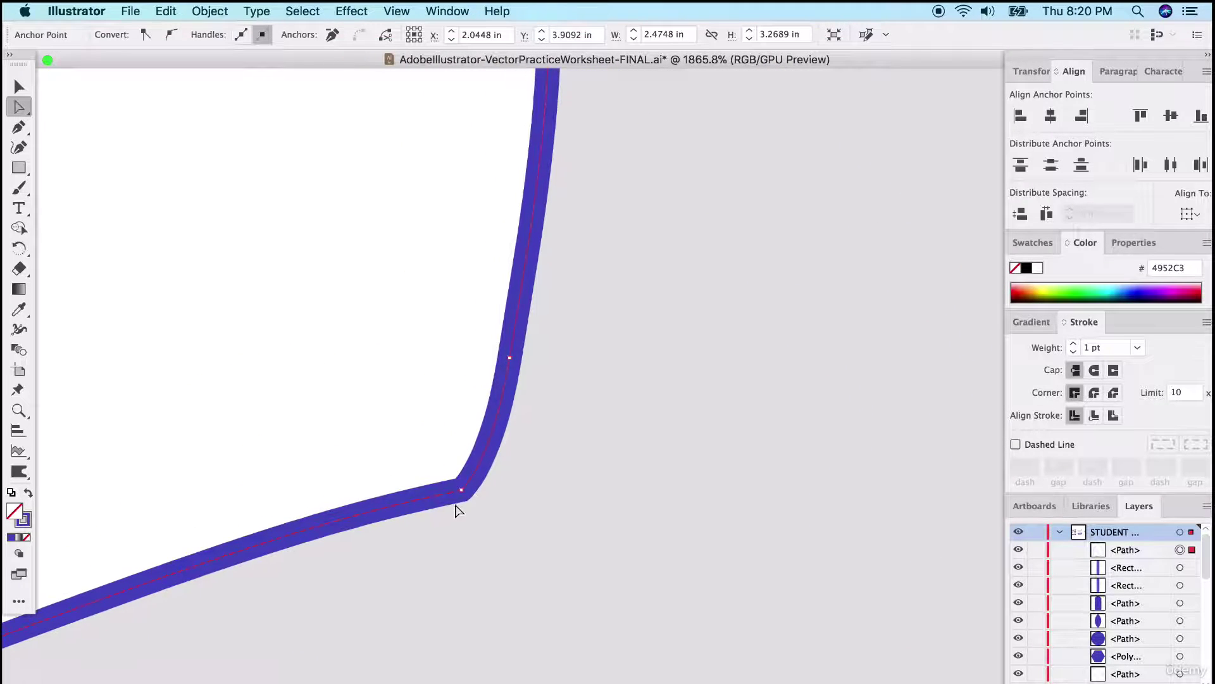
left_click(461, 493)
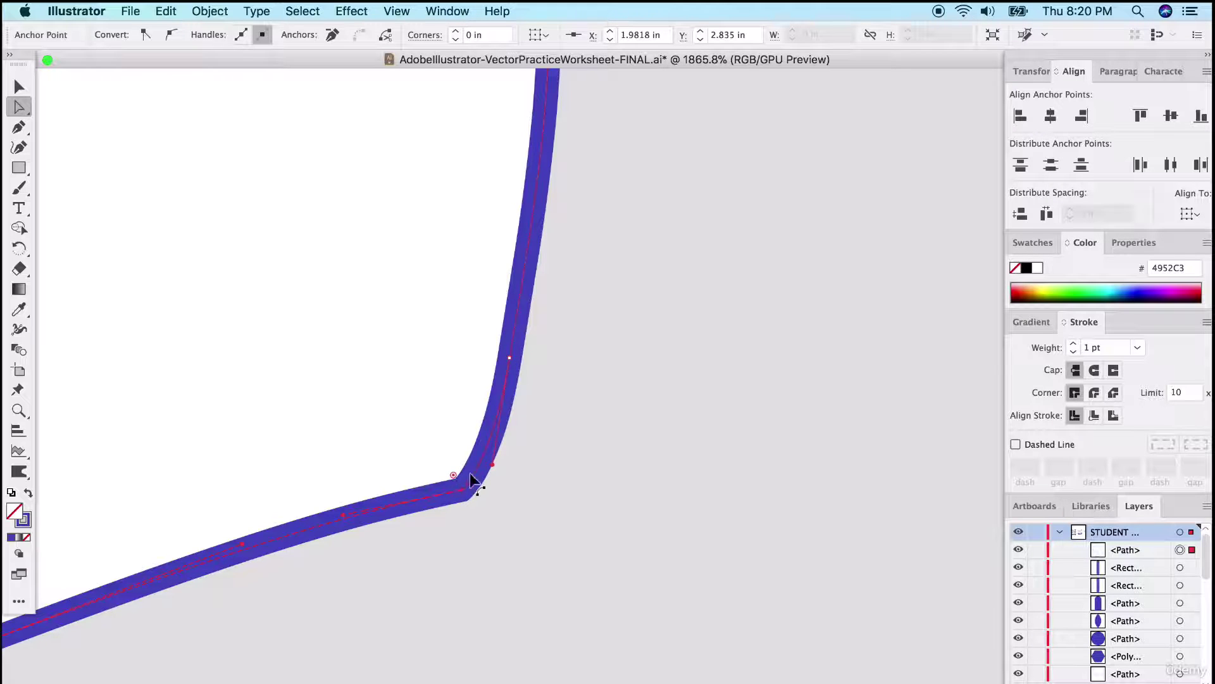
left_click_drag(453, 476, 323, 397)
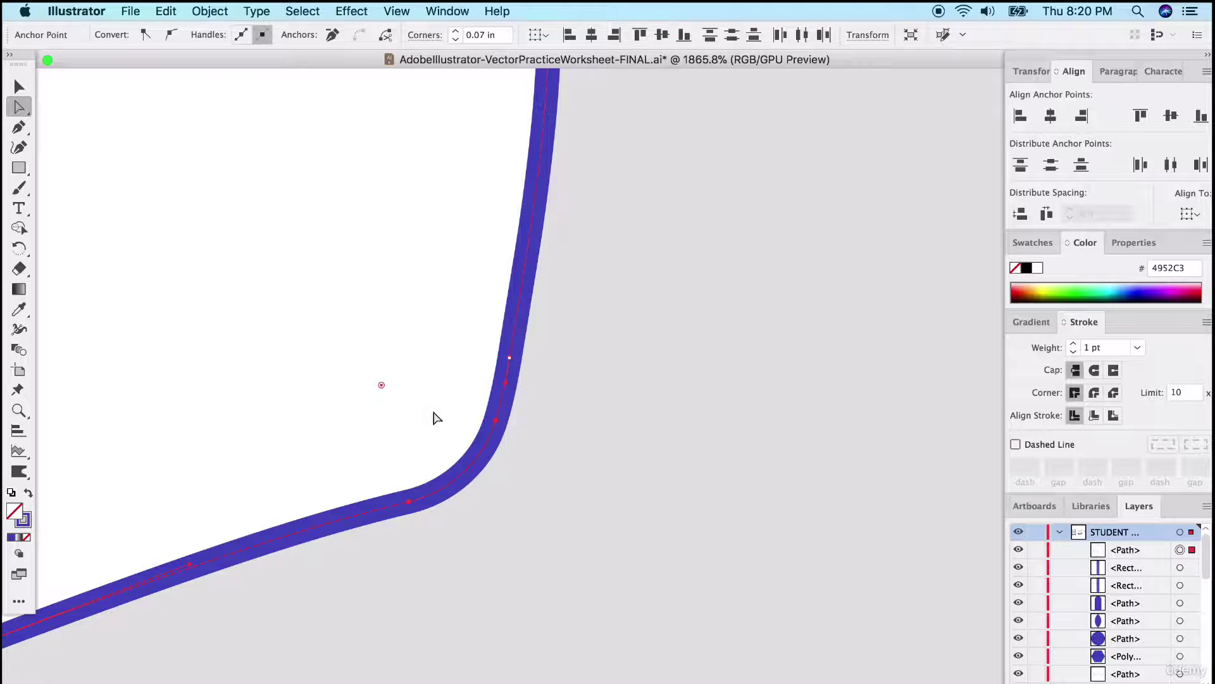
key("super+z")
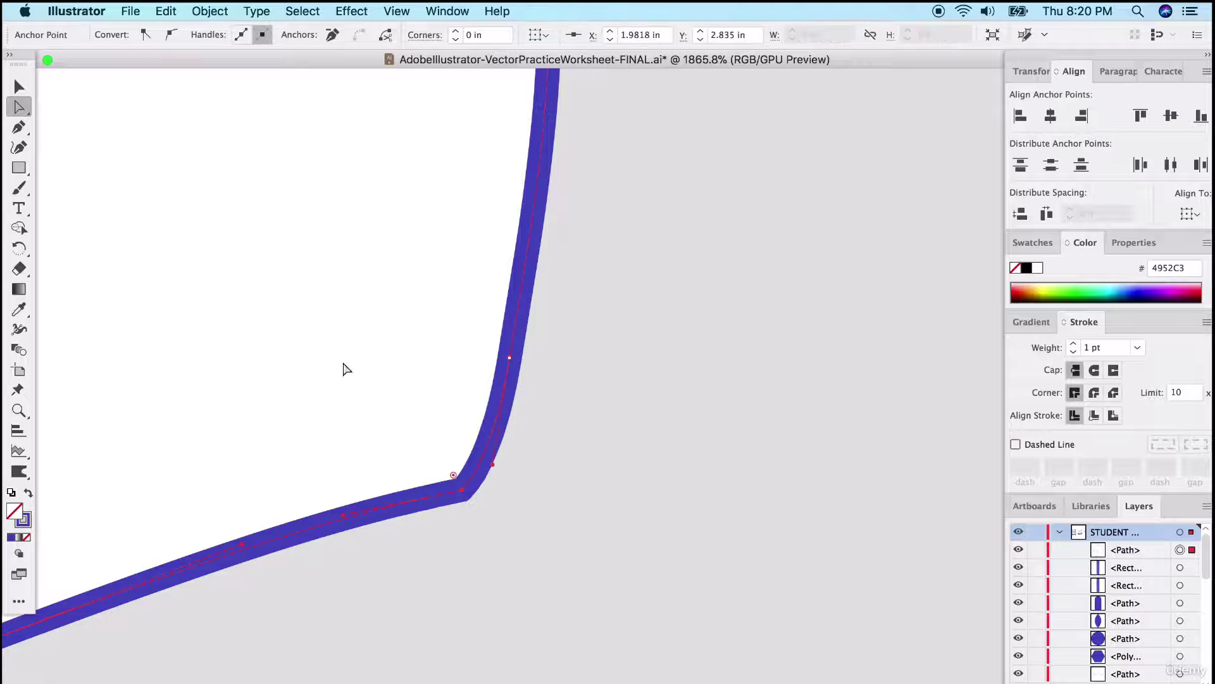
- Try smoothing the corner at the front base of the ear with the Curvature tool, then undo it
left_click(21, 148)
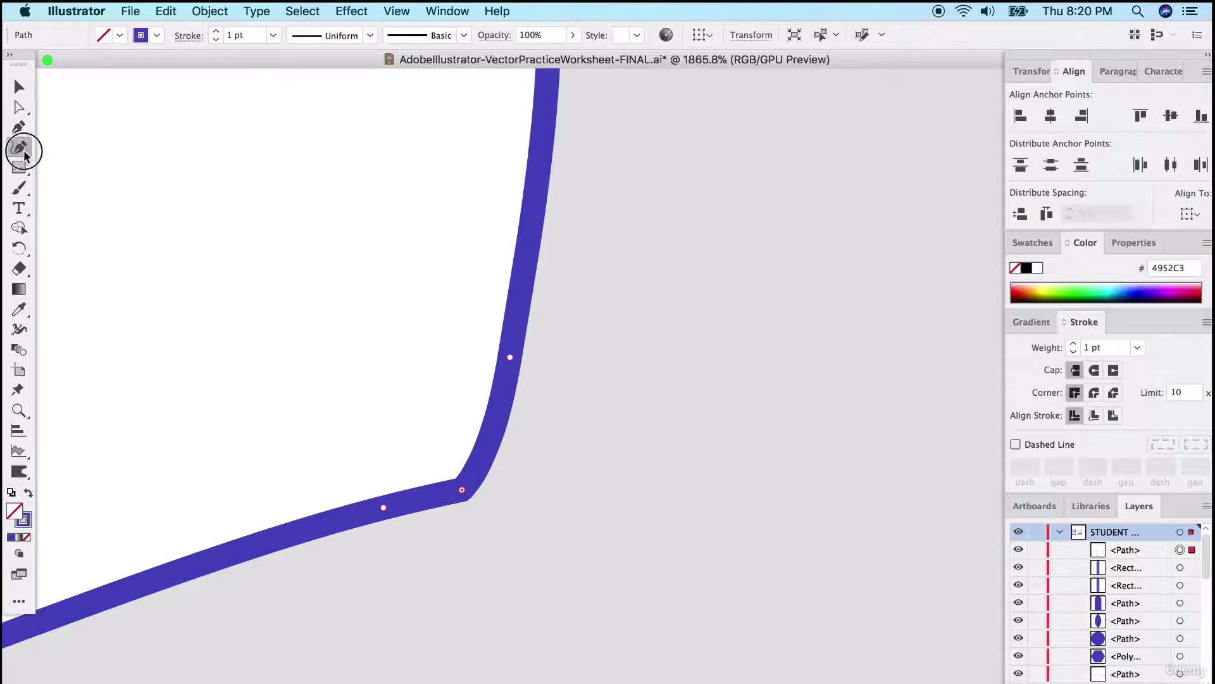
double_click(463, 492)
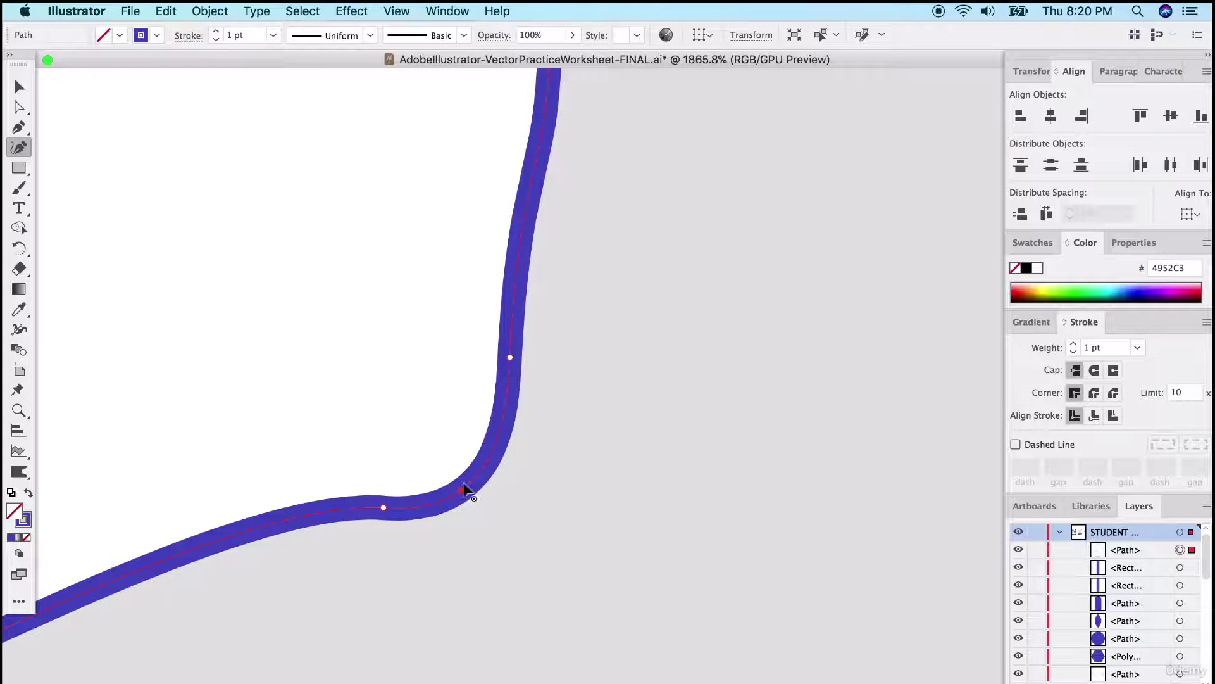
scroll(481, 461, "down", 8)
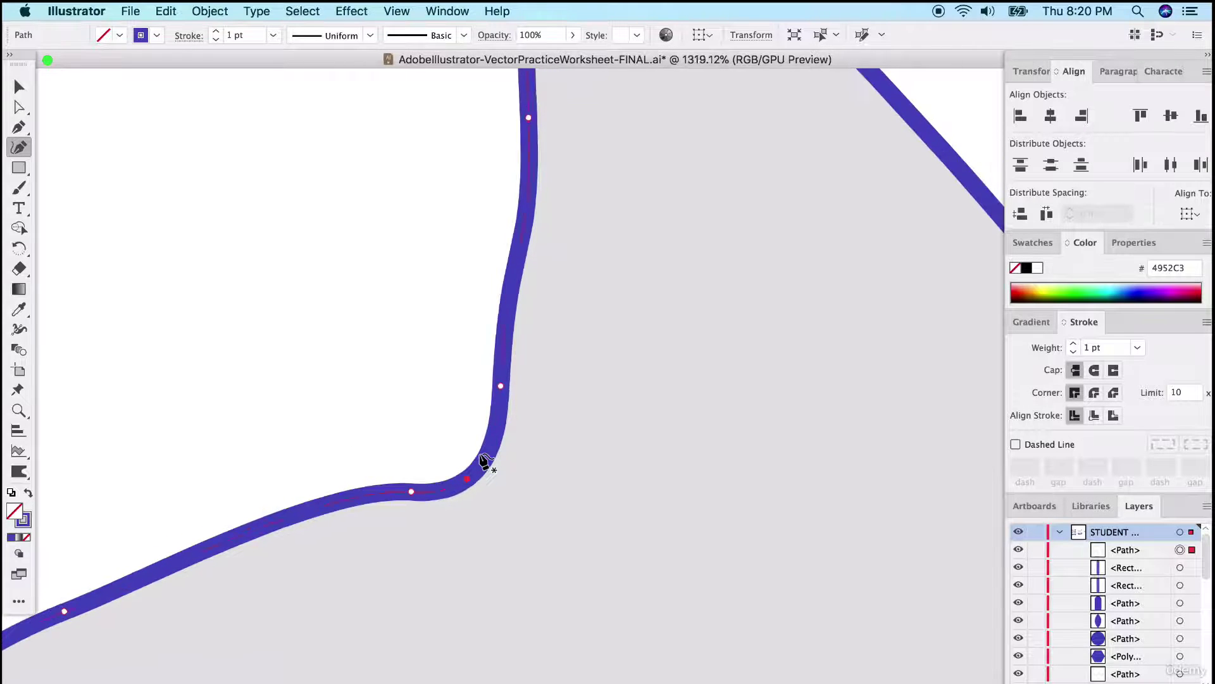
key("cmd+z")
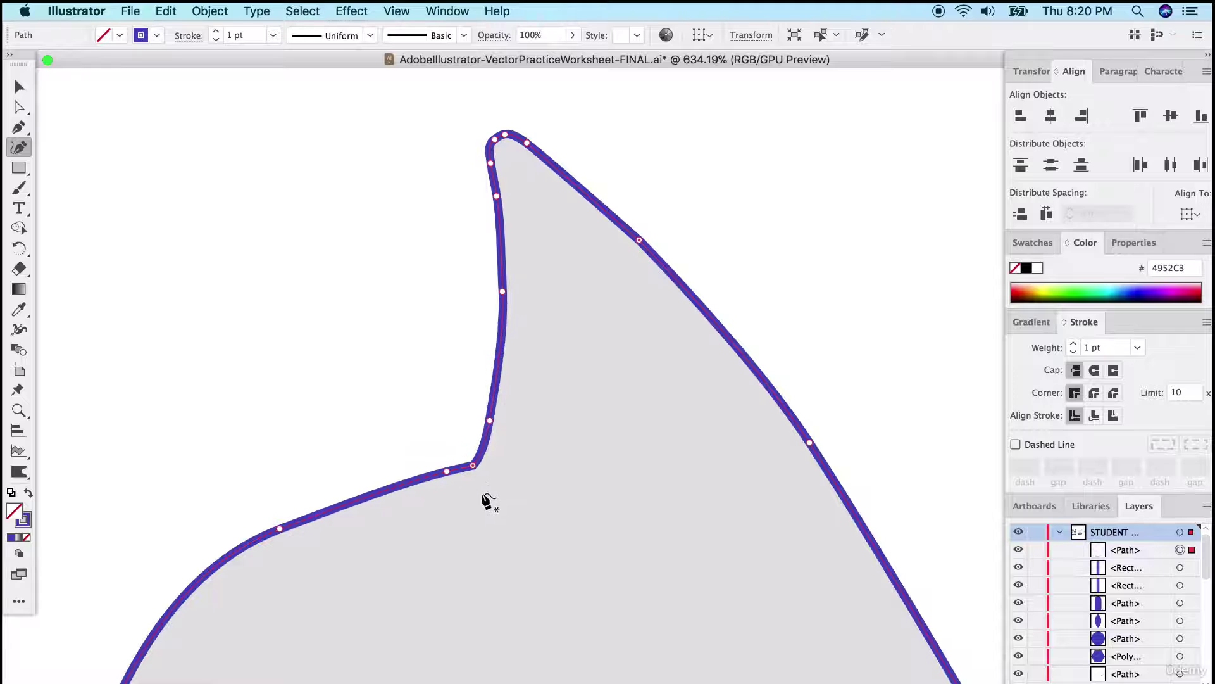
double_click(473, 466)
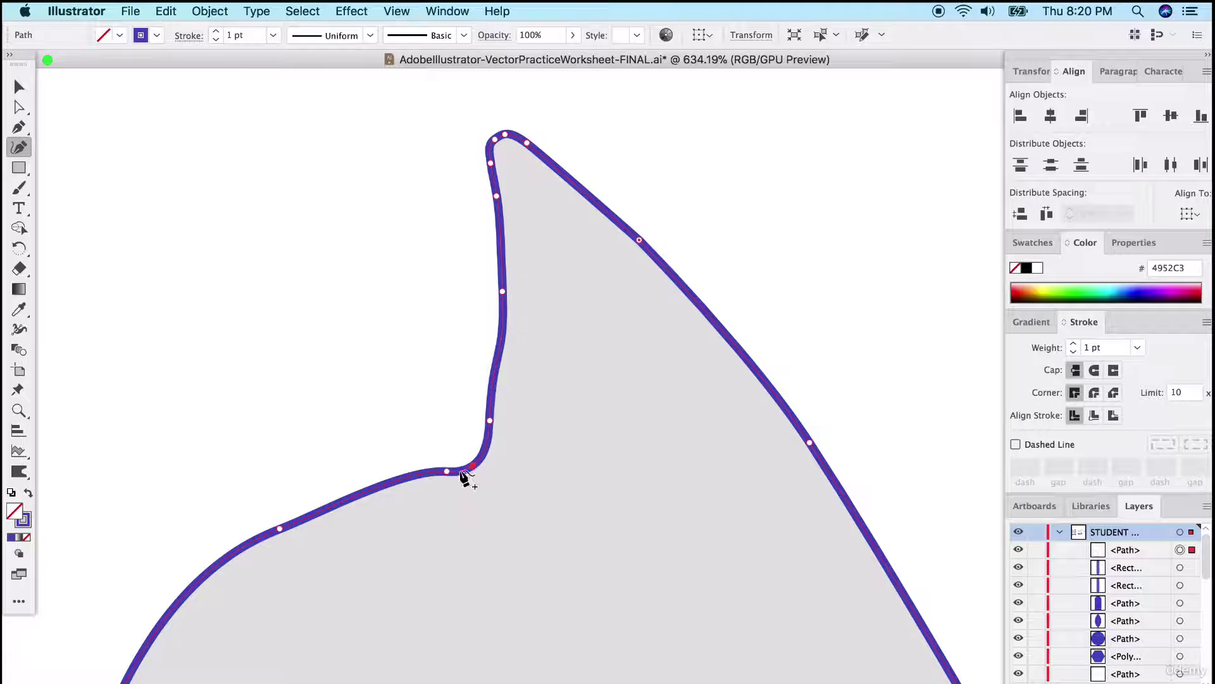
left_click(445, 472)
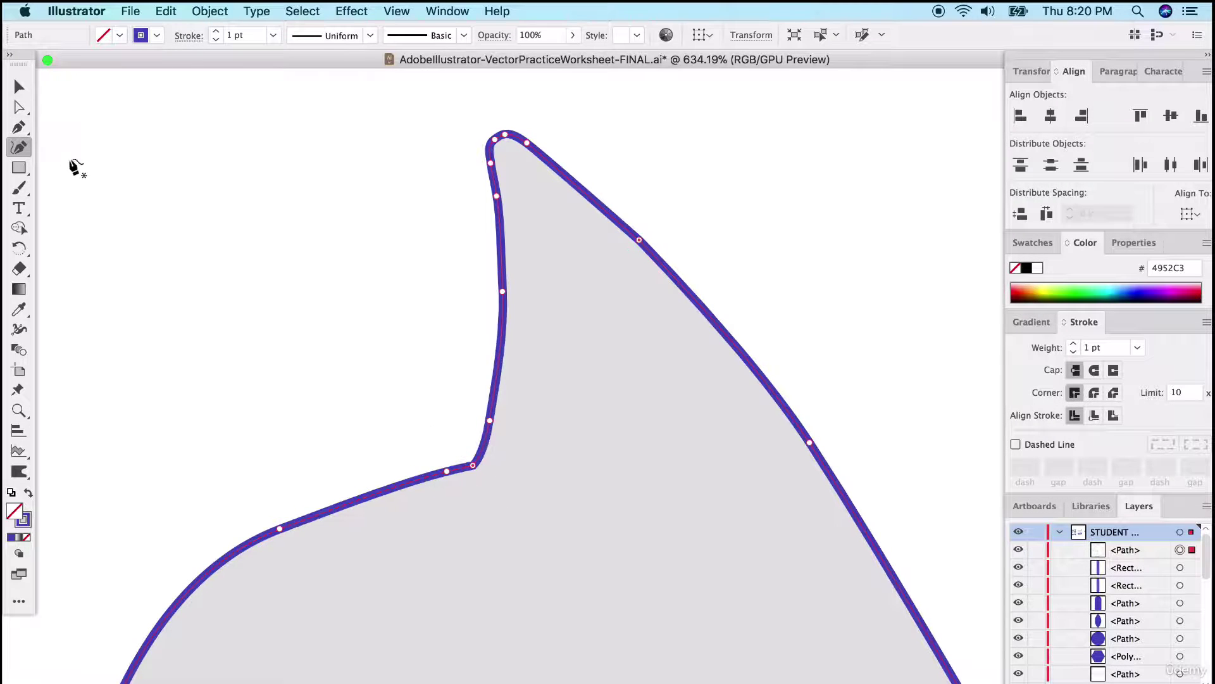
- Round the corner at the front base of the ear to a 0.05 in radius and deselect the path
left_click(19, 109)
scroll(412, 515, "up", 5)
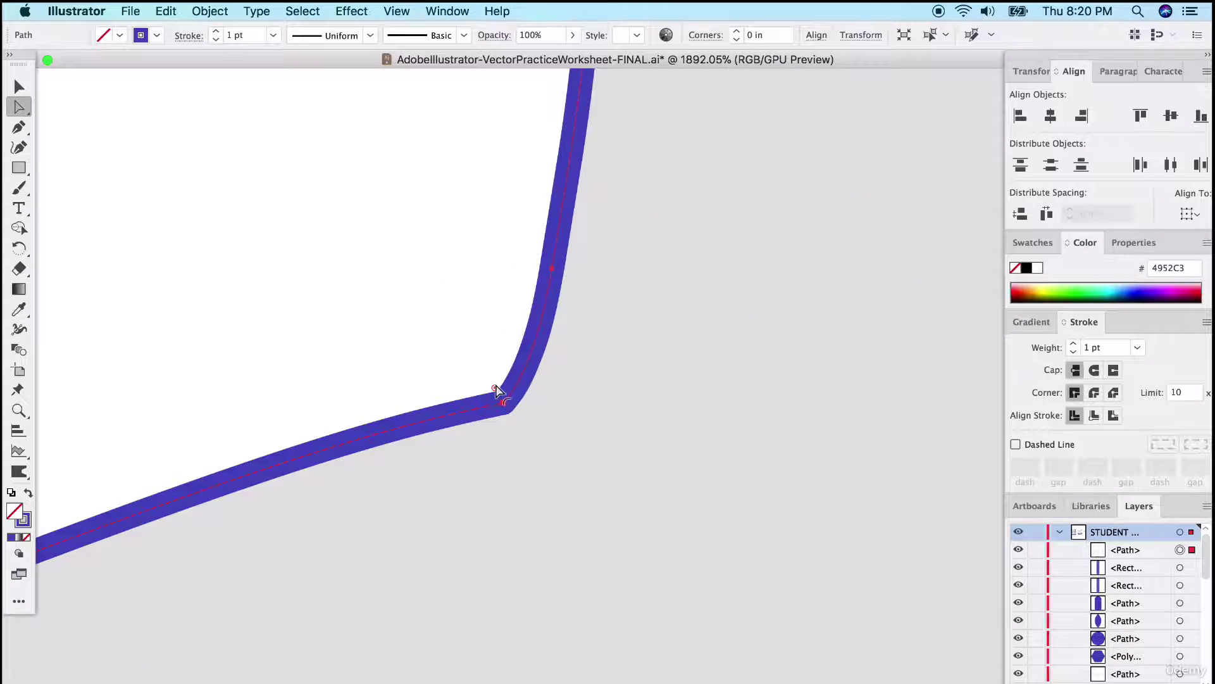
left_click_drag(495, 387, 442, 326)
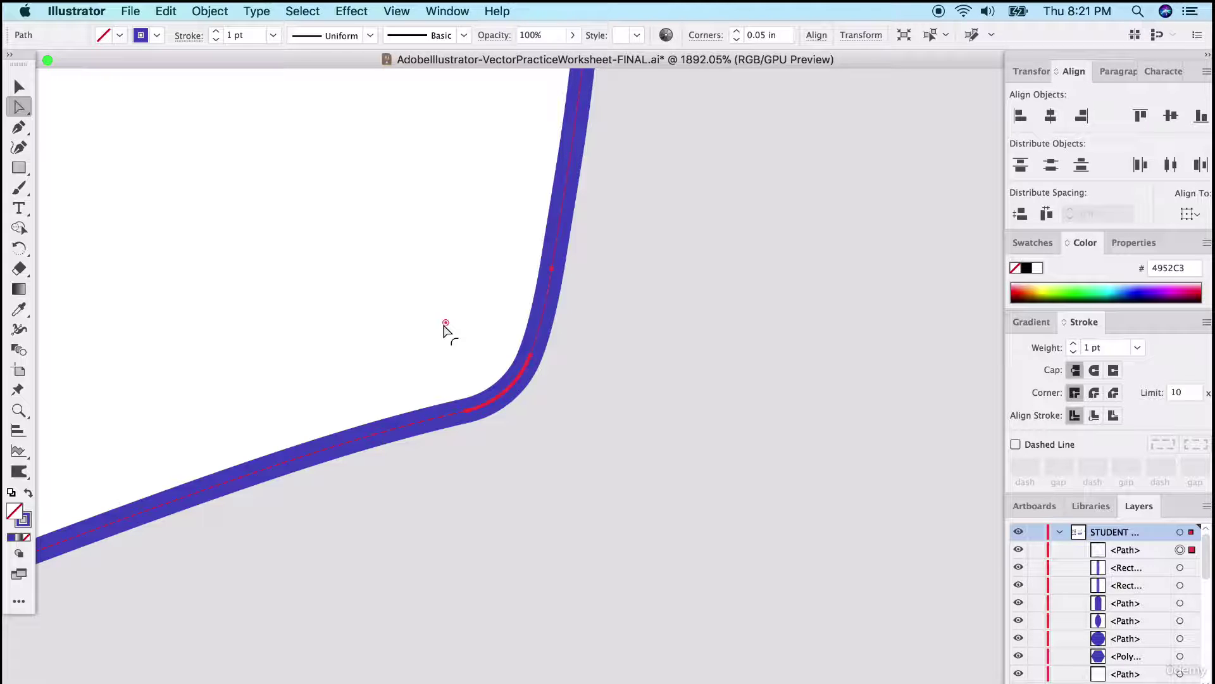
left_click(425, 293)
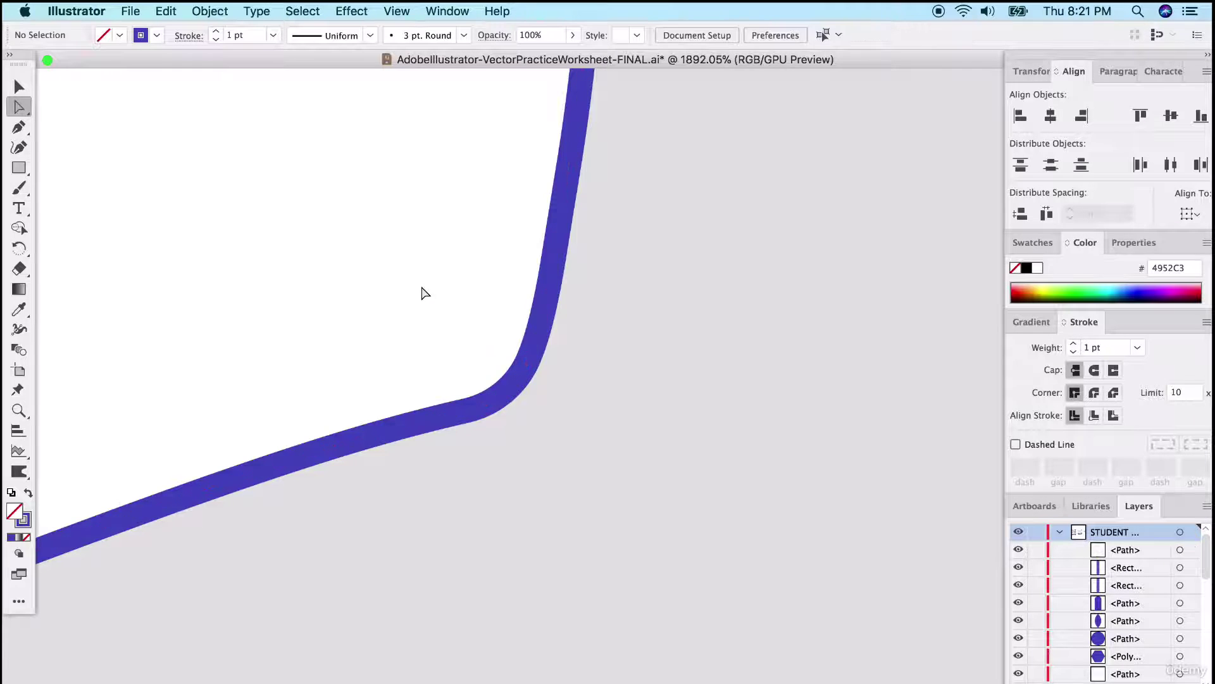
key("v")
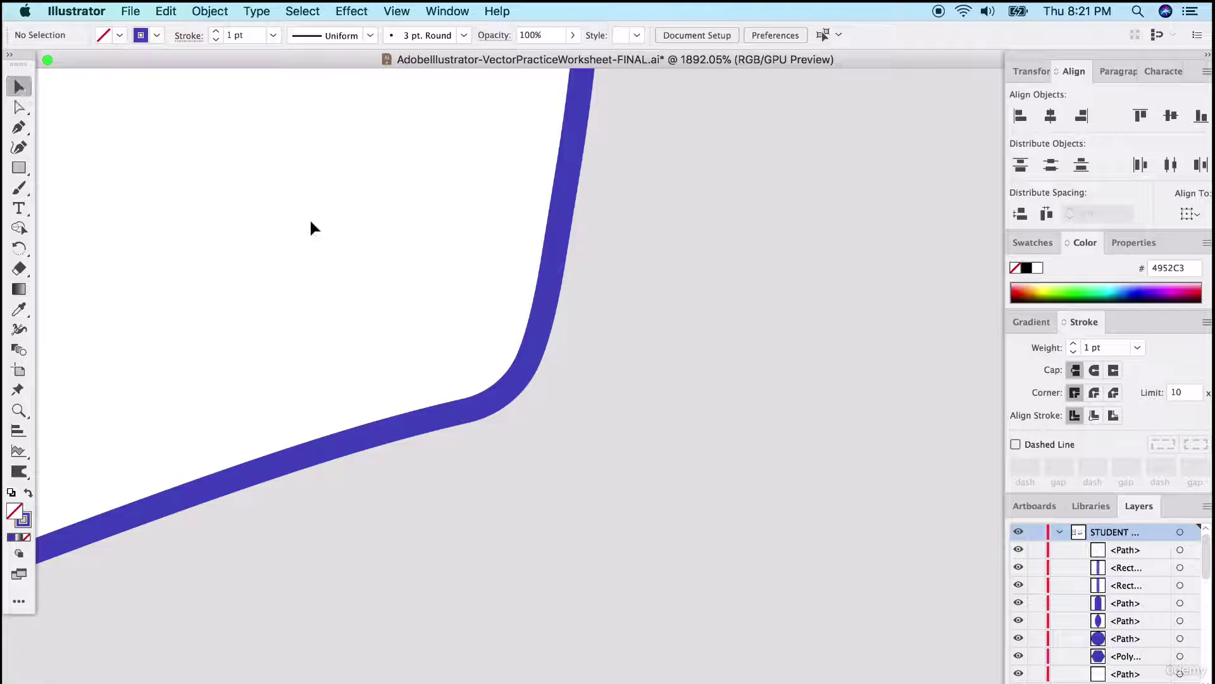
- Adjust the handles of the two anchor points on the ear's front edge just below its tip to smooth the curve
scroll(393, 378, "down", 5)
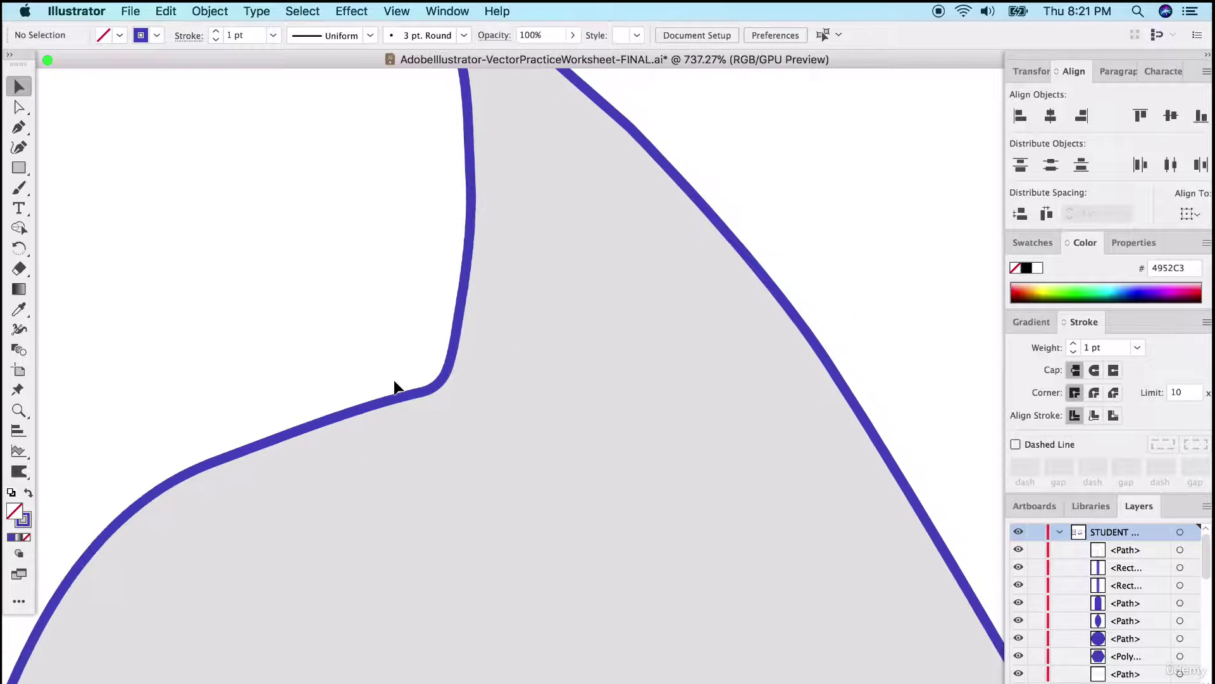
scroll(393, 378, "up", 2)
scroll(422, 201, "up", 5)
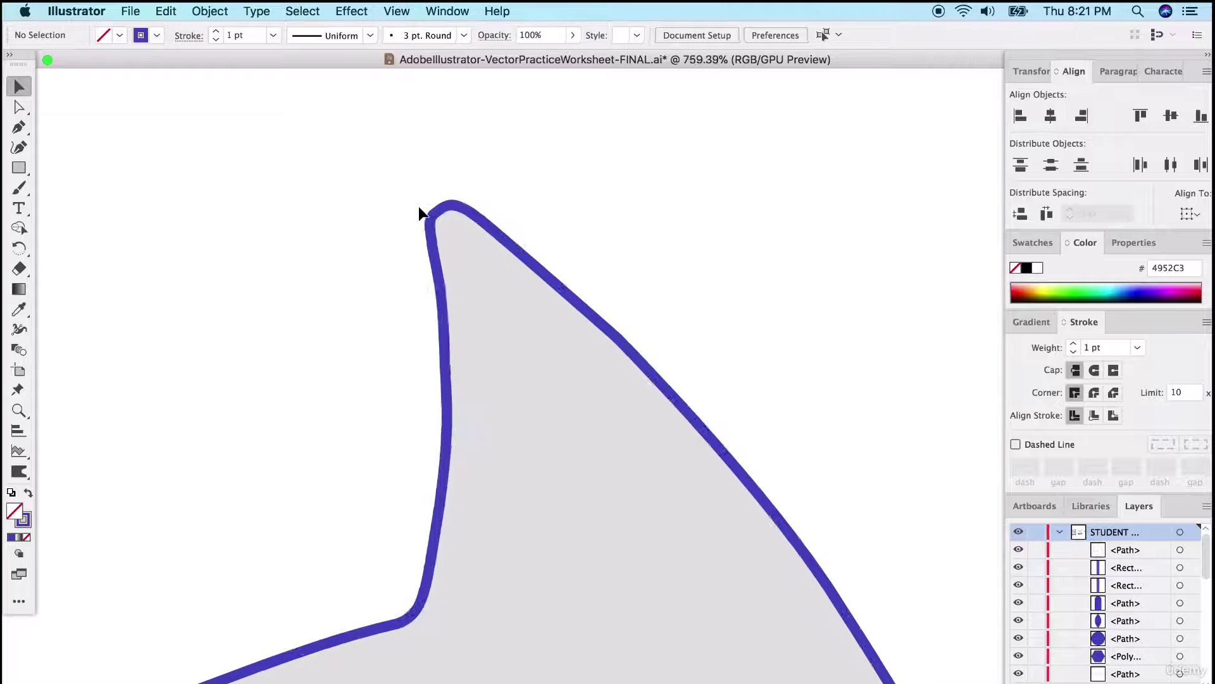
scroll(443, 220, "up", 1)
left_click(466, 215)
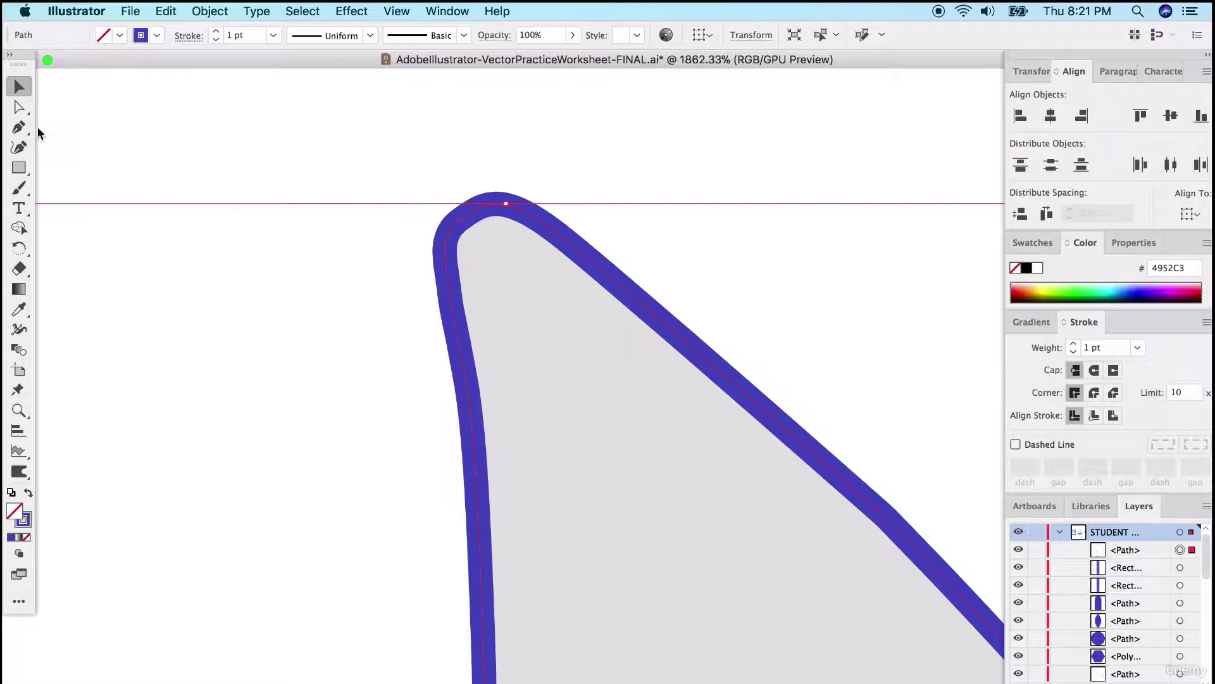
key("a")
left_click(448, 290)
left_click_drag(449, 290, 449, 265)
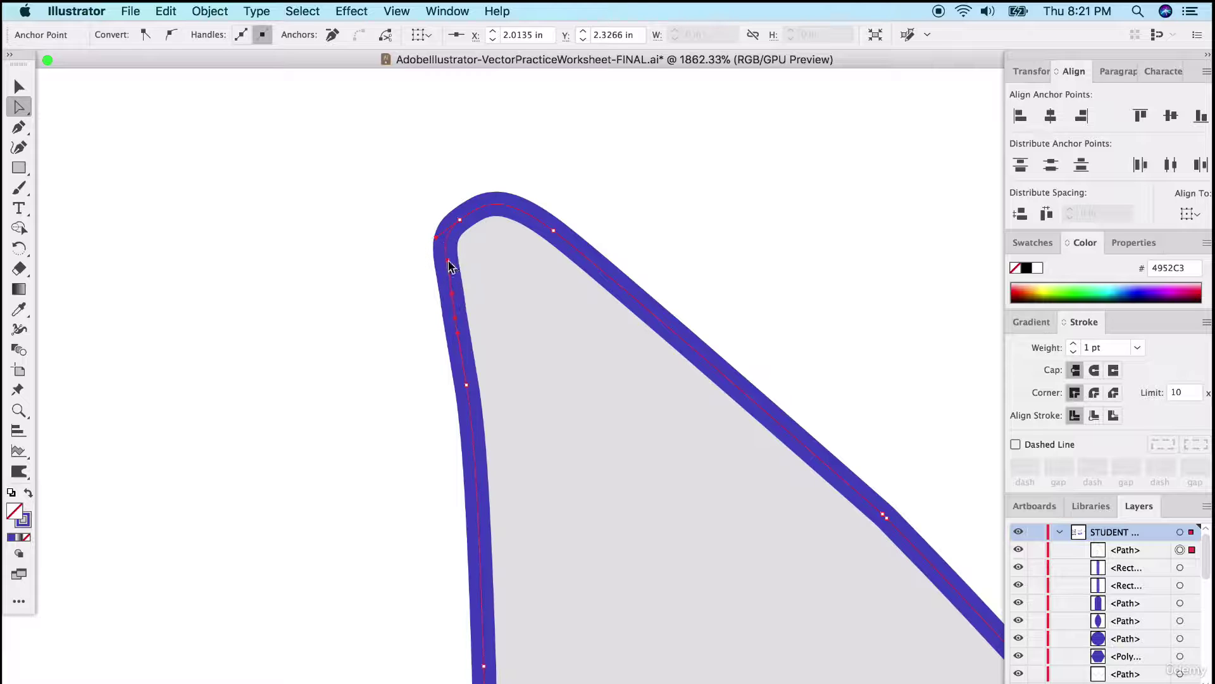
left_click(468, 386)
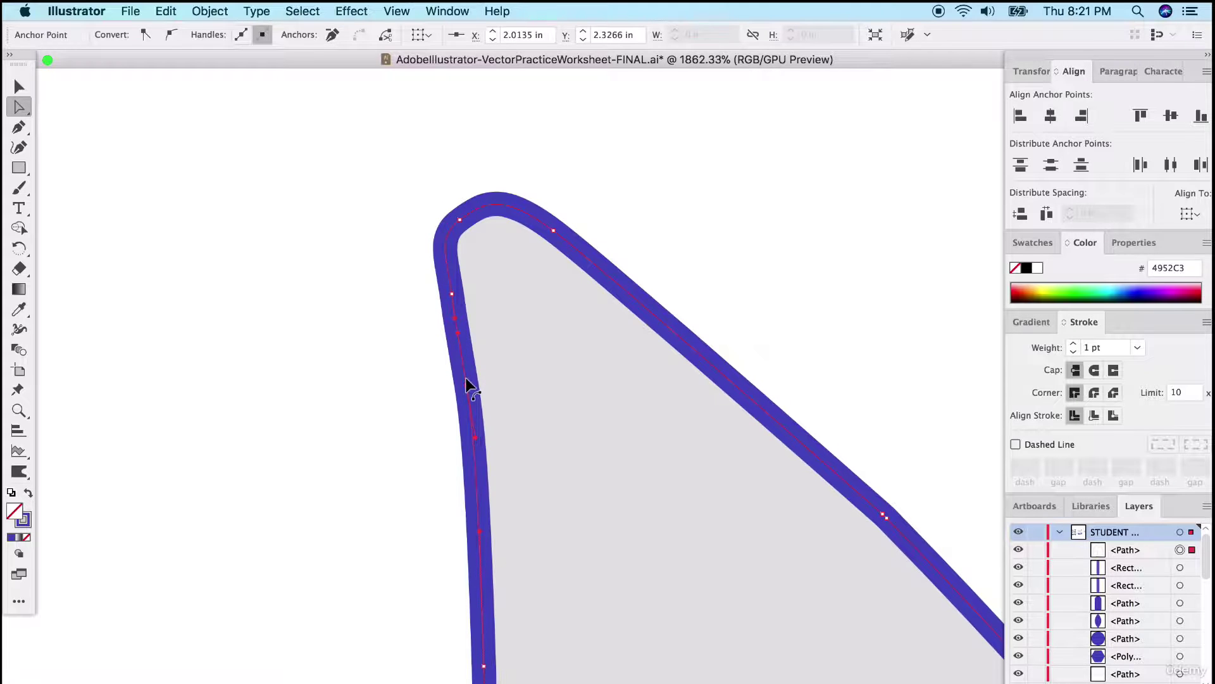
left_click(475, 439)
mouse_move(474, 442)
left_mouse_down()
mouse_move(479, 456)
mouse_move(487, 447)
left_mouse_up()
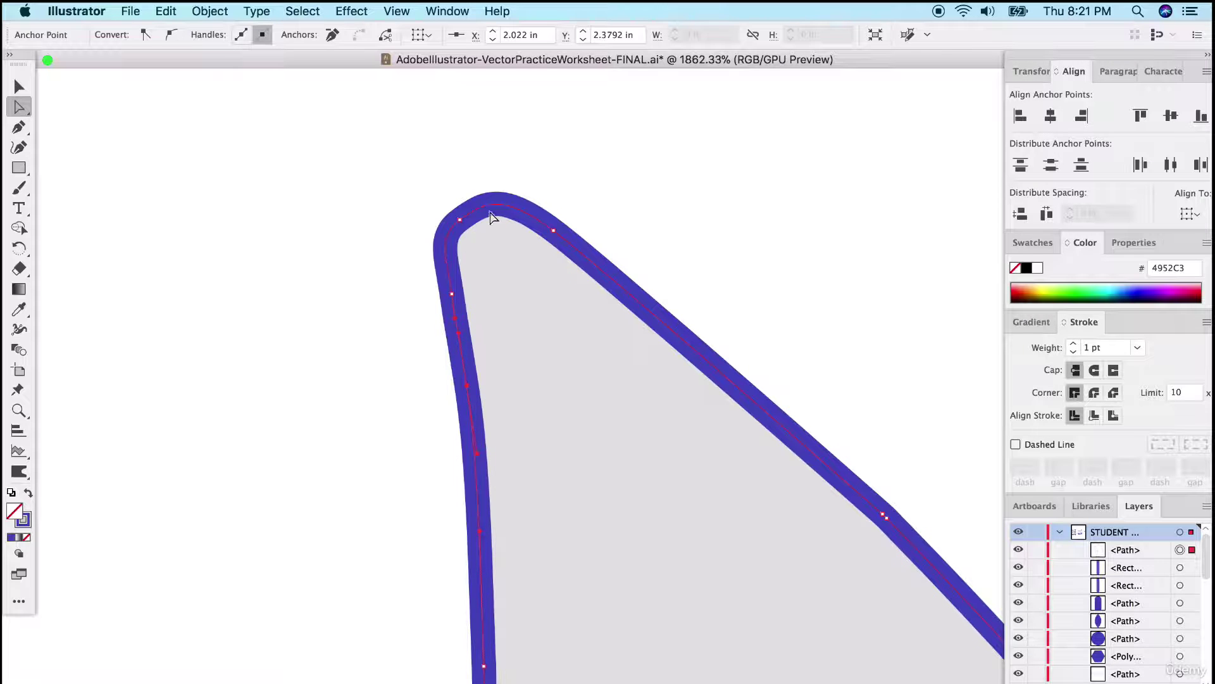
- Delete one of the two nearly overlapping anchor points at the kink on the ear's back edge and deselect the path
scroll(823, 526, "up", 6)
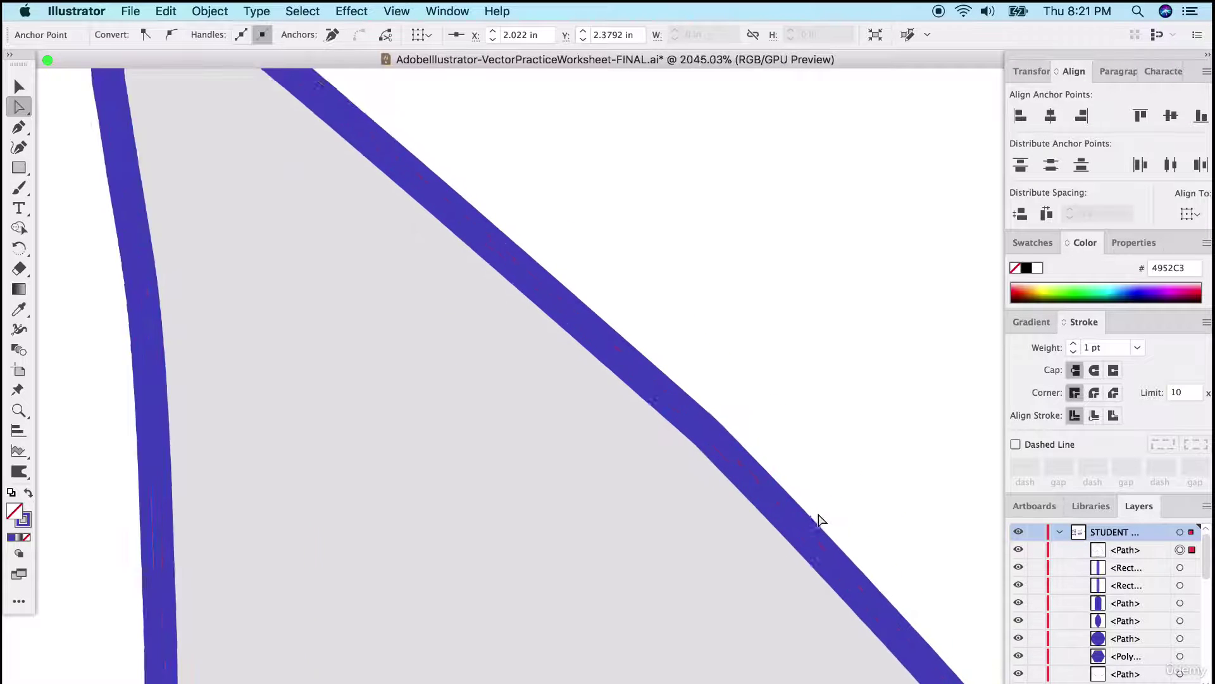
left_click(626, 396)
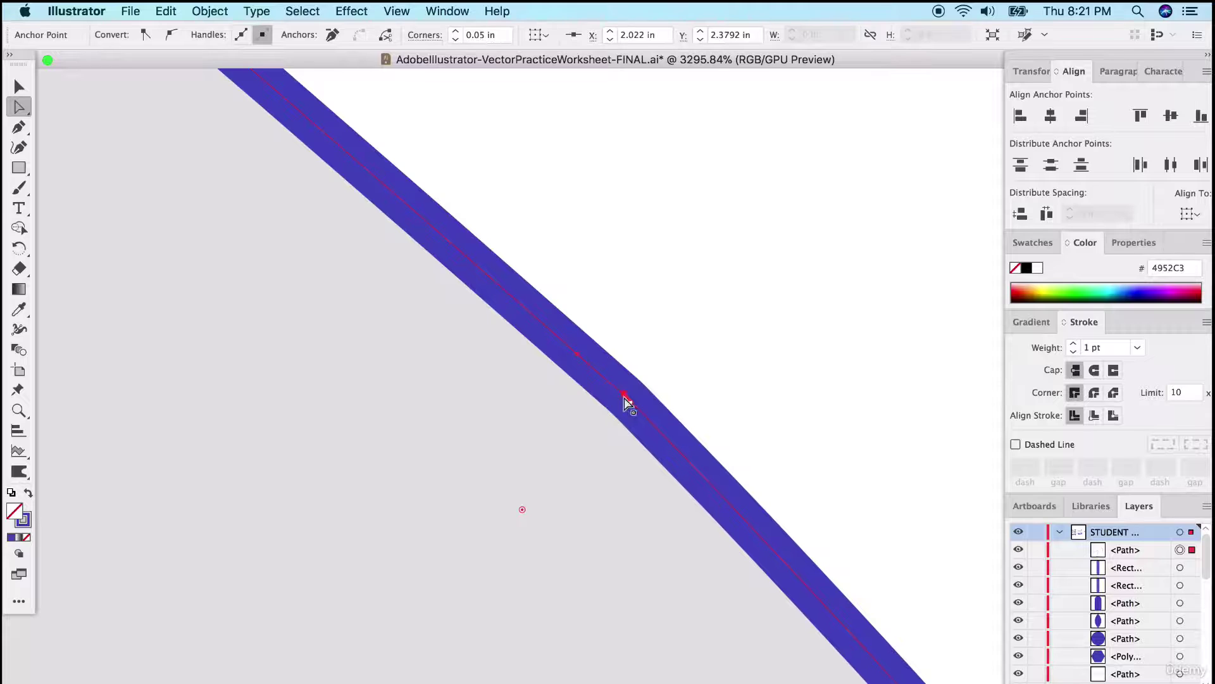
left_click_drag(626, 396, 598, 375)
left_click(631, 401)
scroll(626, 399, "down", 3)
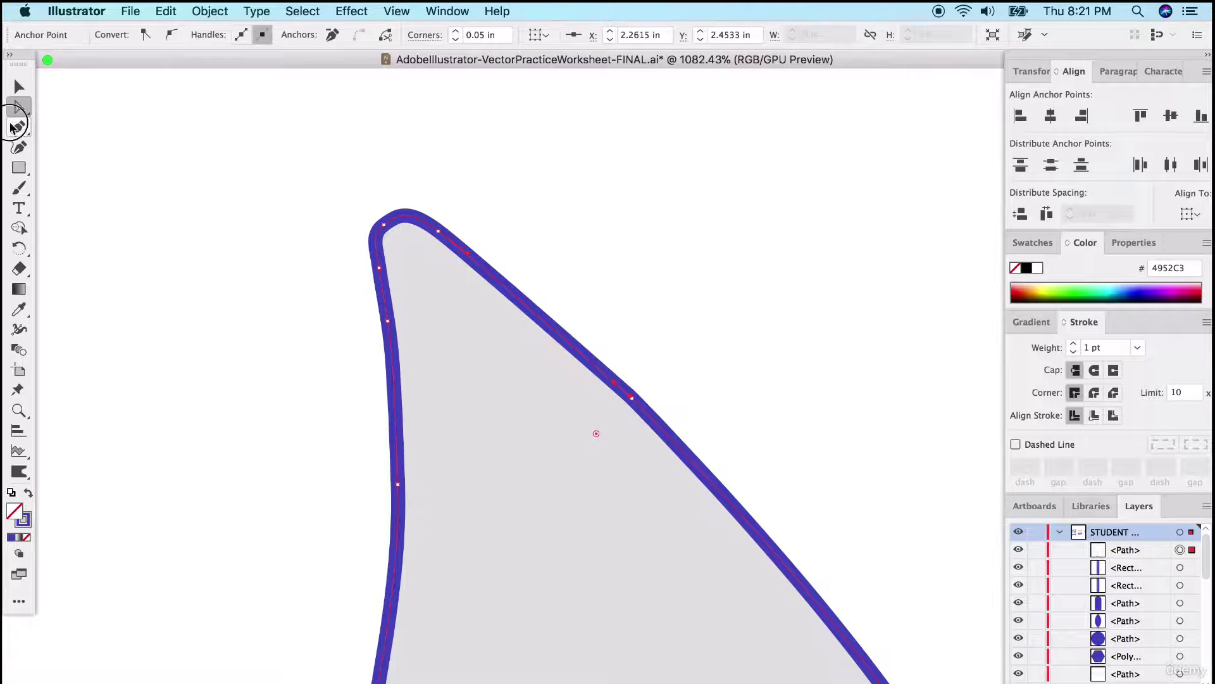
left_click_drag(19, 127, 82, 166)
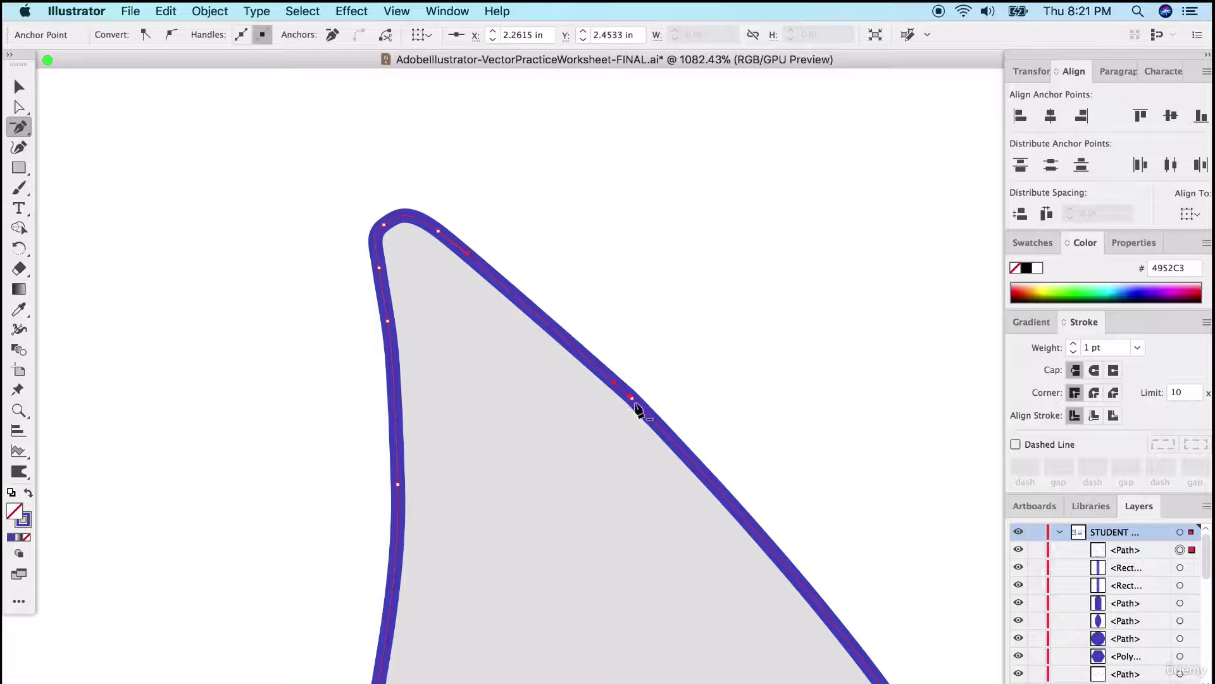
left_click(631, 399)
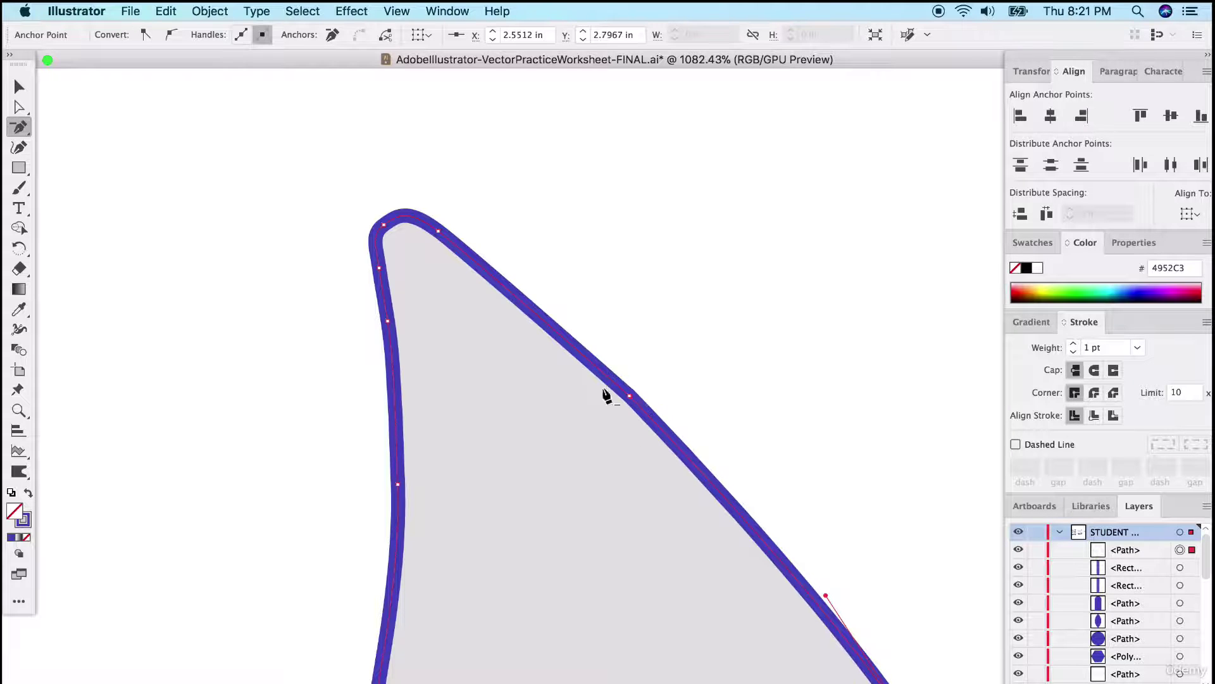
left_click(19, 86)
left_click(163, 195)
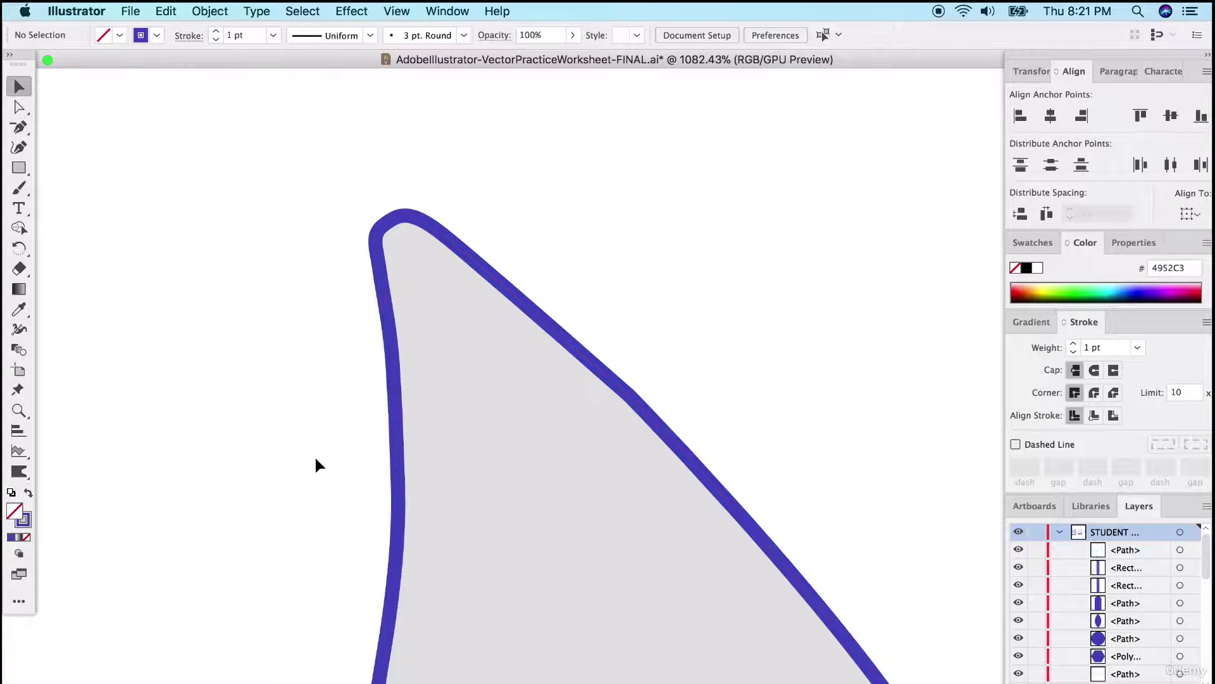
- Remove the rounding from the neck's lower front corner so it forms a sharp point on the grey template, and deselect the path
scroll(314, 458, "down", 1)
scroll(314, 458, "down", 5)
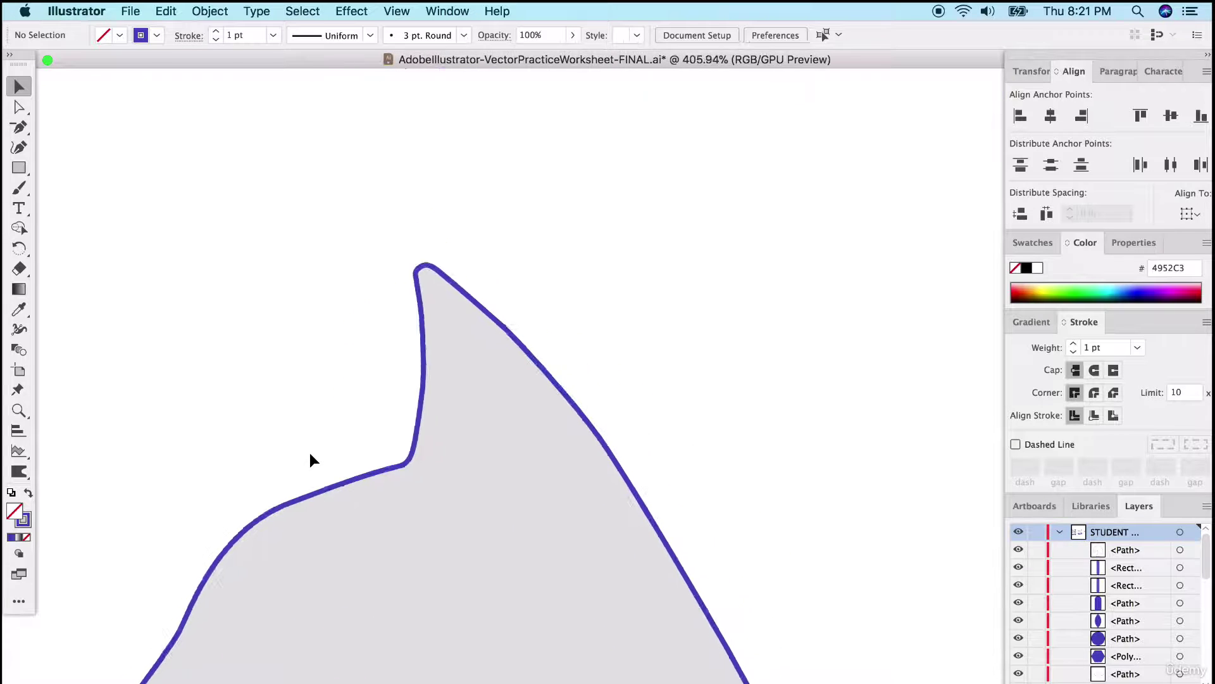
scroll(309, 453, "down", 3)
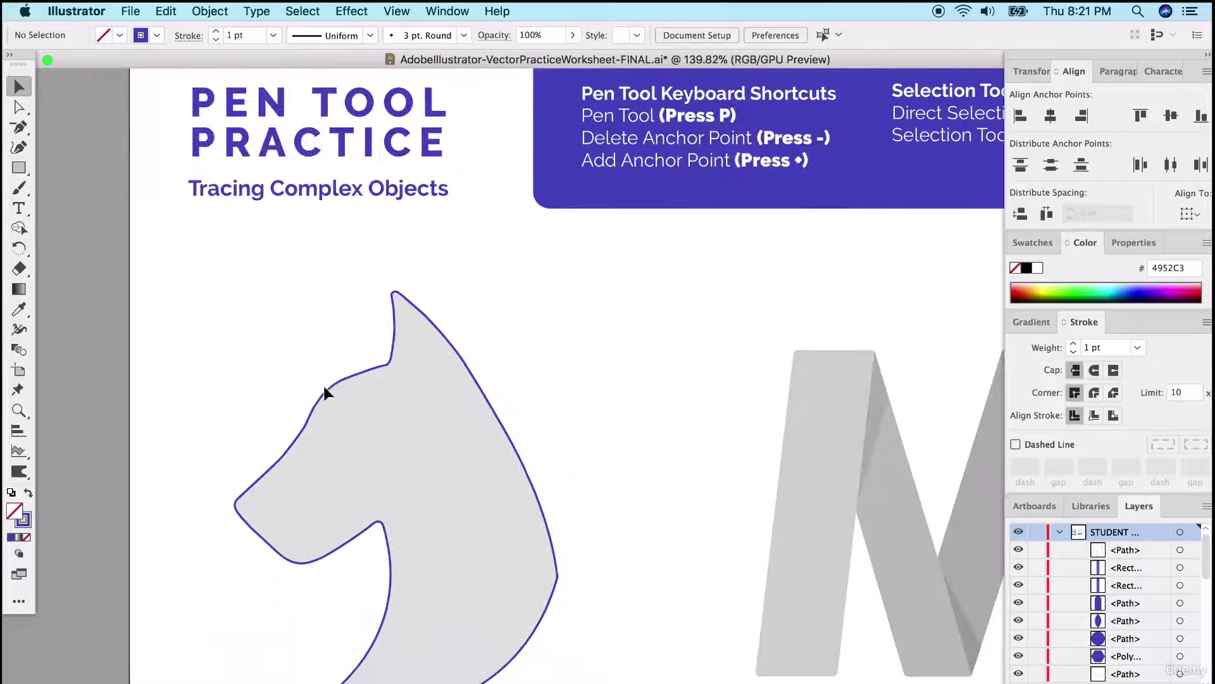
left_click(326, 394)
scroll(320, 484, "down", 3)
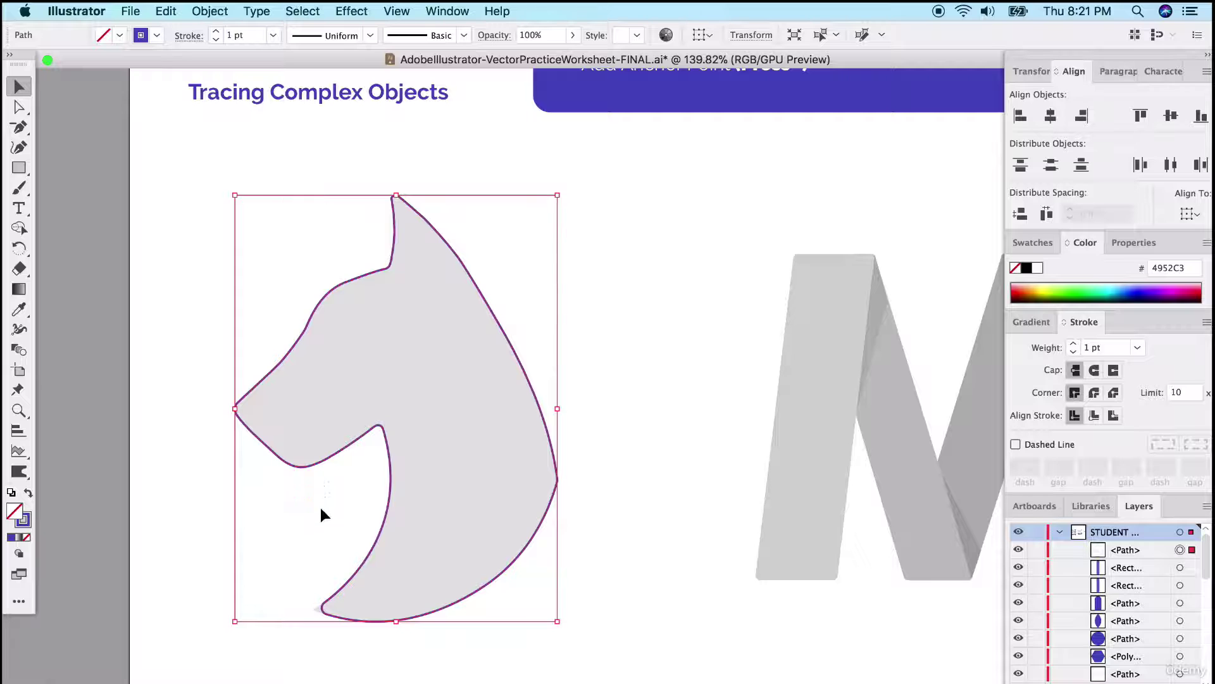
scroll(337, 622, "up", 10)
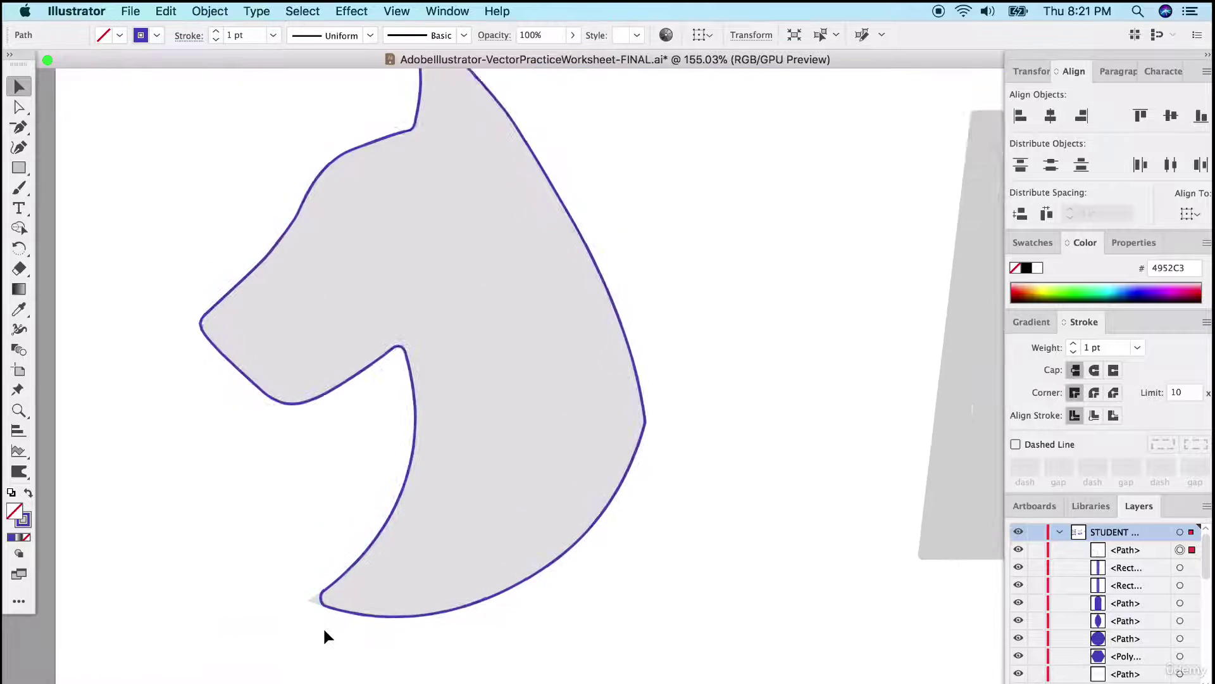
scroll(320, 557, "up", 3)
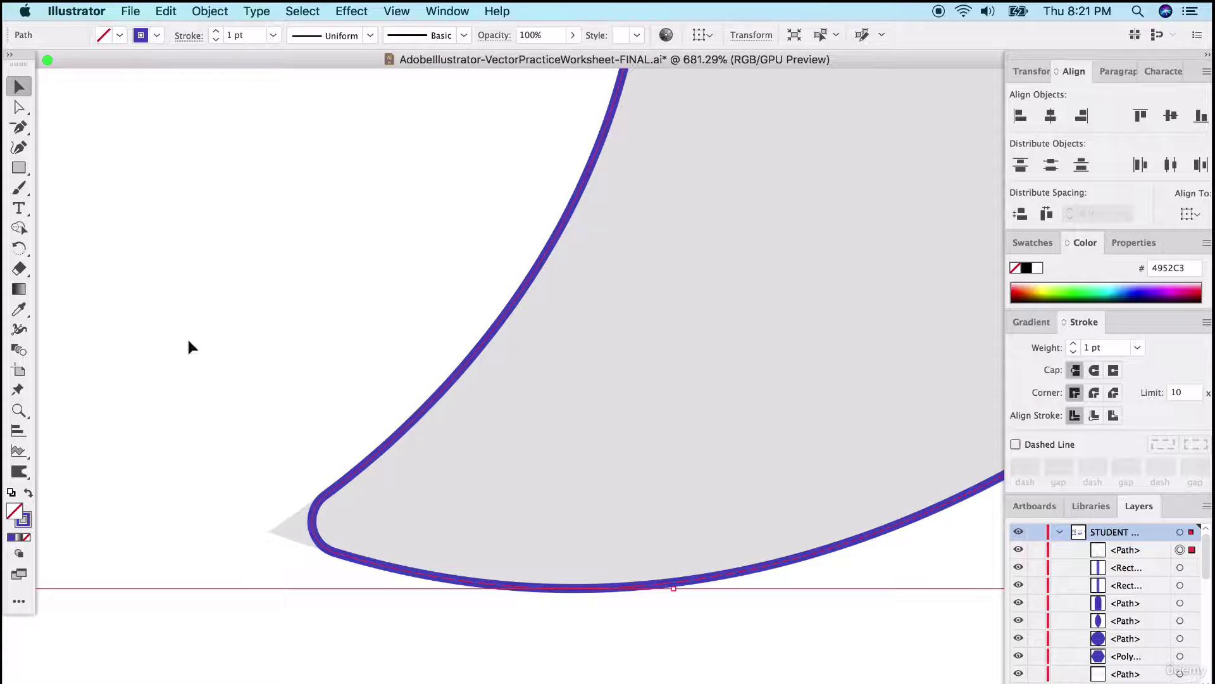
left_click(18, 109)
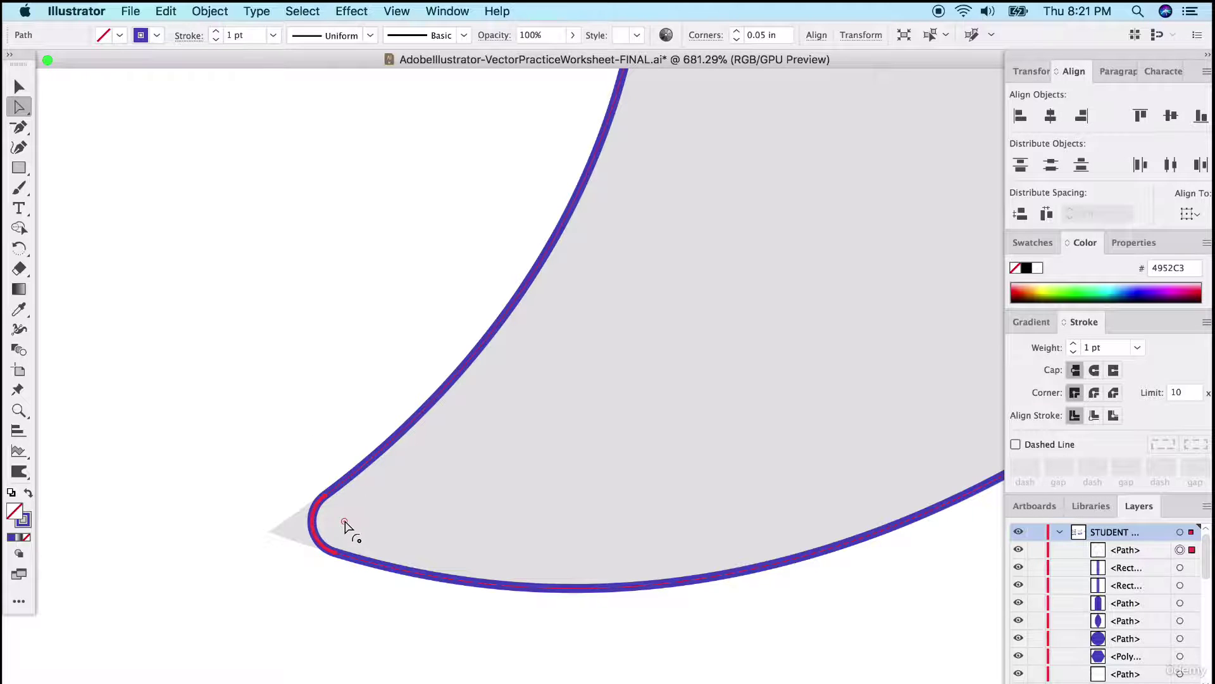
left_click_drag(345, 523, 266, 538)
left_click(19, 87)
left_click(247, 253)
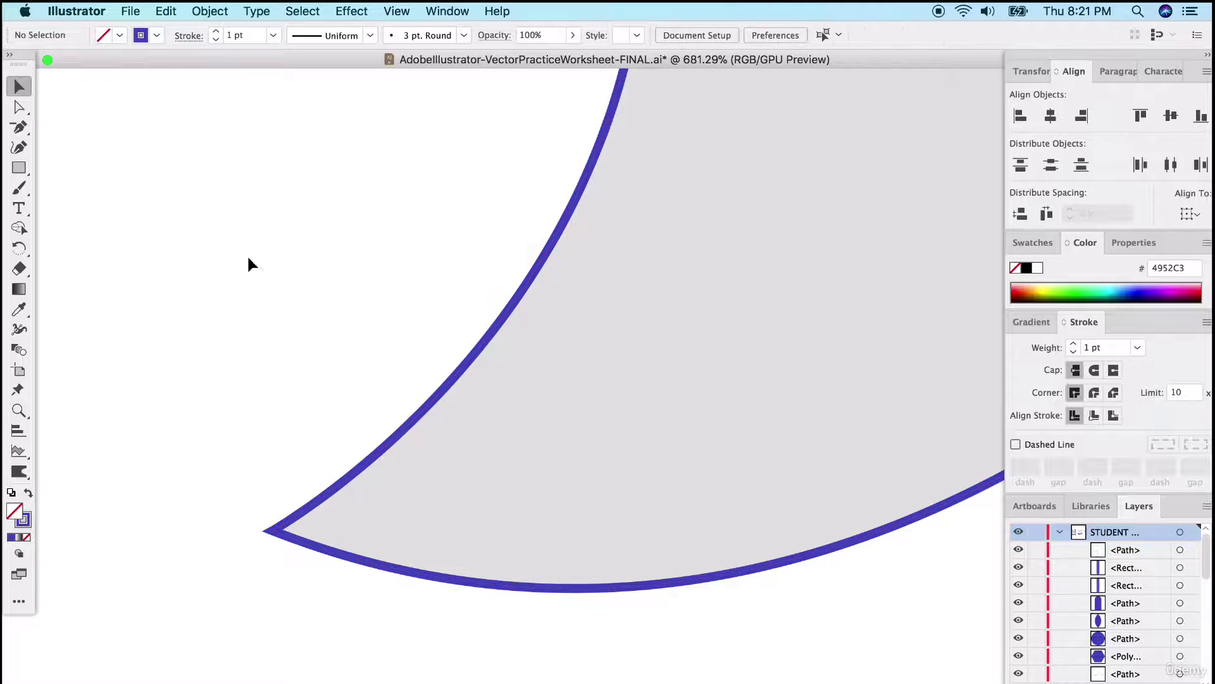
- Swap the fill and stroke of the dog head path to give it a solid blue fill without a stroke, and deselect it
scroll(333, 321, "down", 5)
scroll(336, 321, "up", 3)
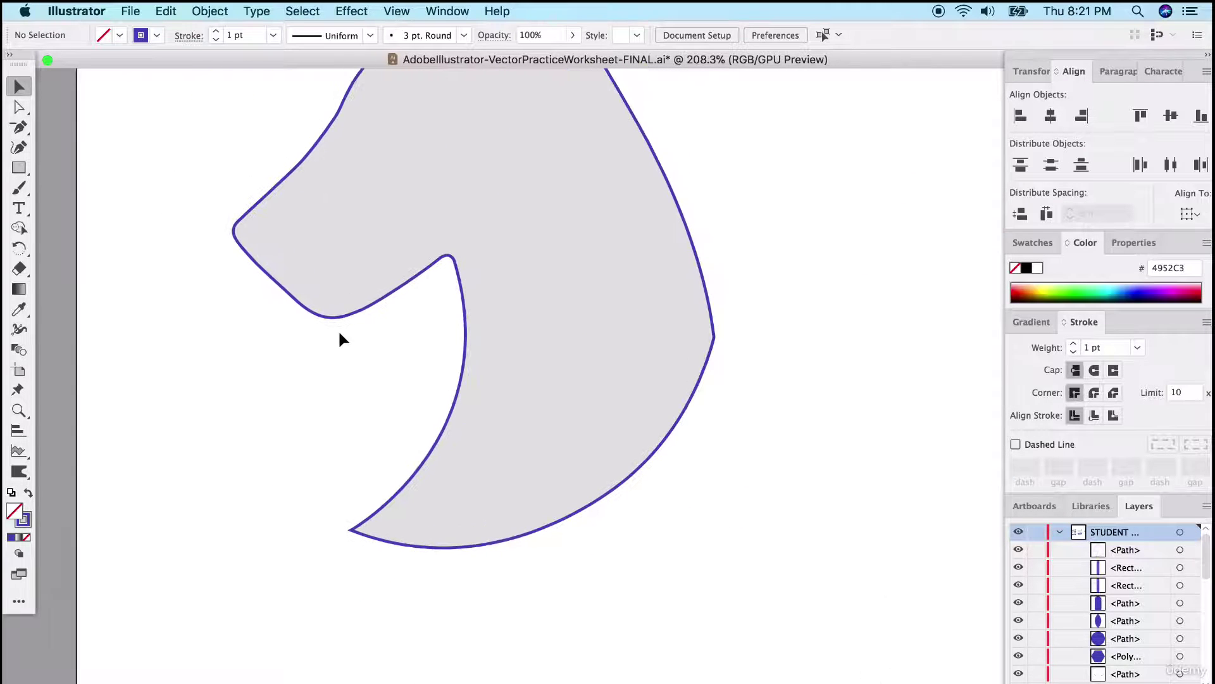
left_click(336, 319)
left_click(28, 495)
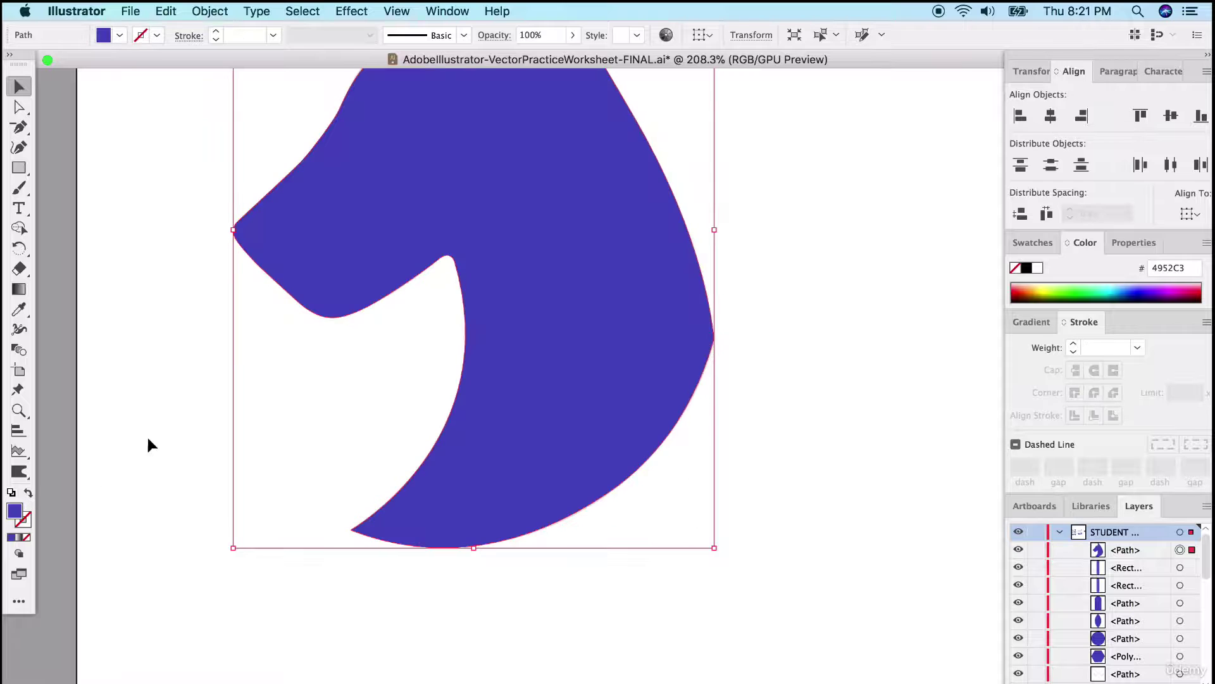
left_click(227, 419)
scroll(237, 416, "up", 3)
scroll(251, 426, "down", 3)
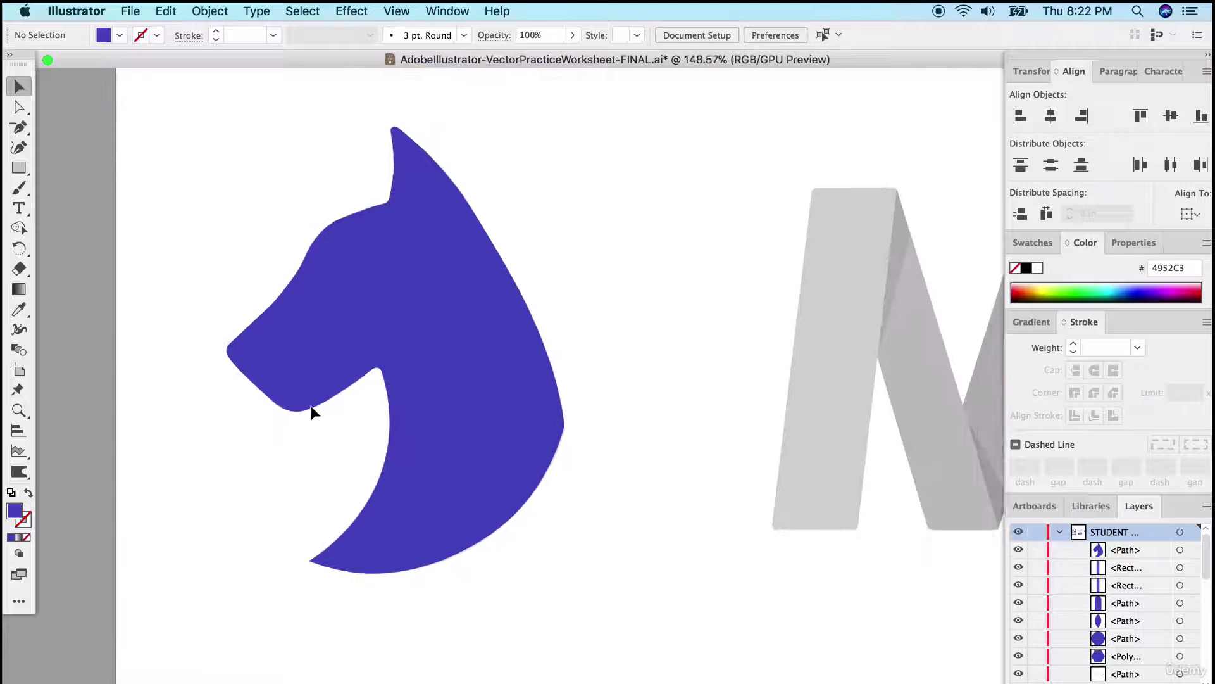
- Move the filled dog head aside to compare it with the grey template, then undo the move and deselect it
left_click_drag(426, 344, 633, 331)
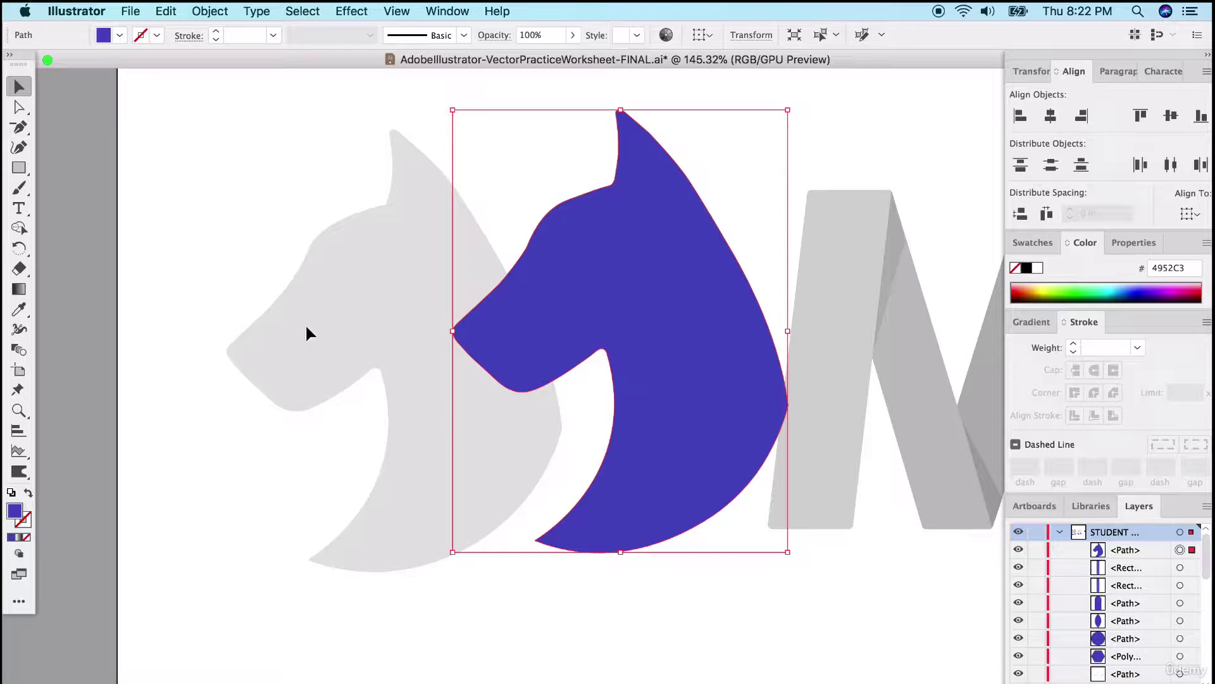
left_click(283, 621)
key("cmd+z")
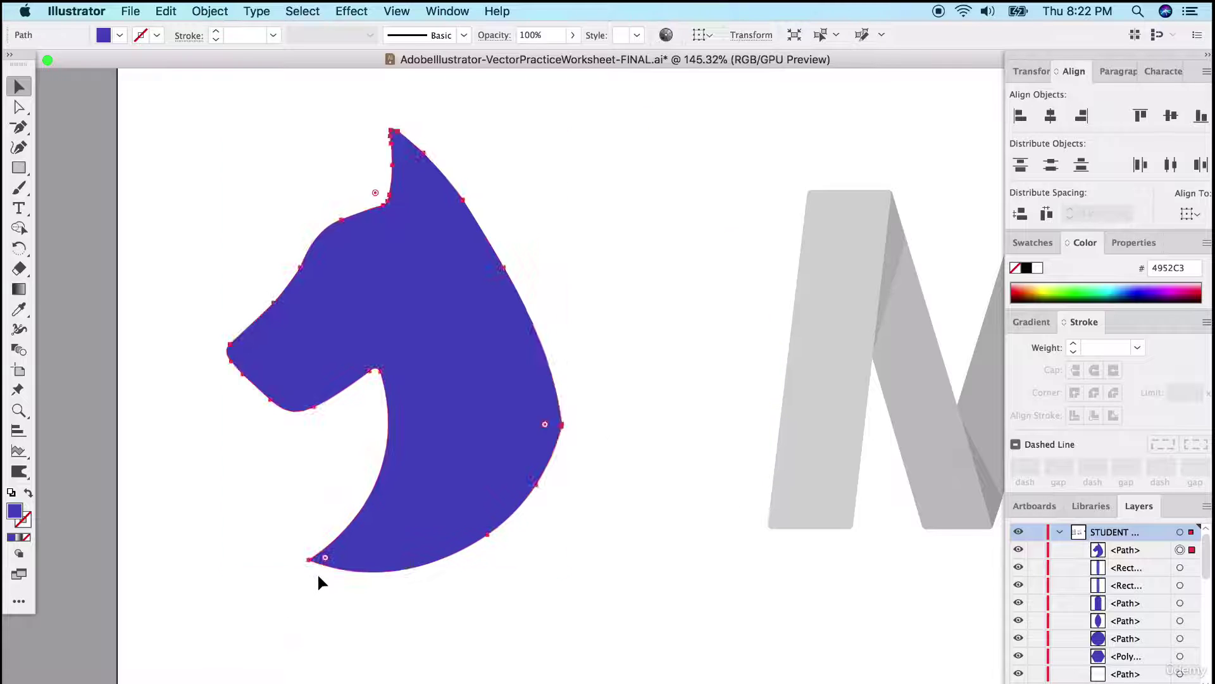
left_click(149, 298)
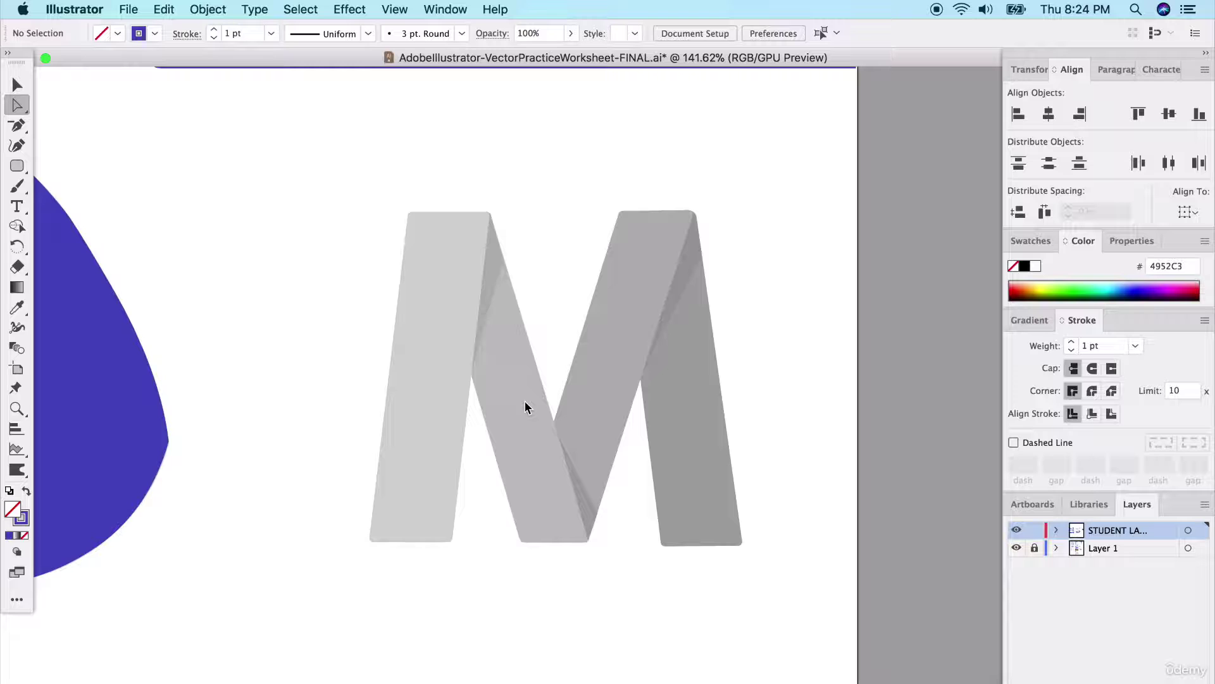
- Trace the first slanted leg of the grey letter M as a closed four-corner path with the Pen tool
scroll(505, 415, "up", 5)
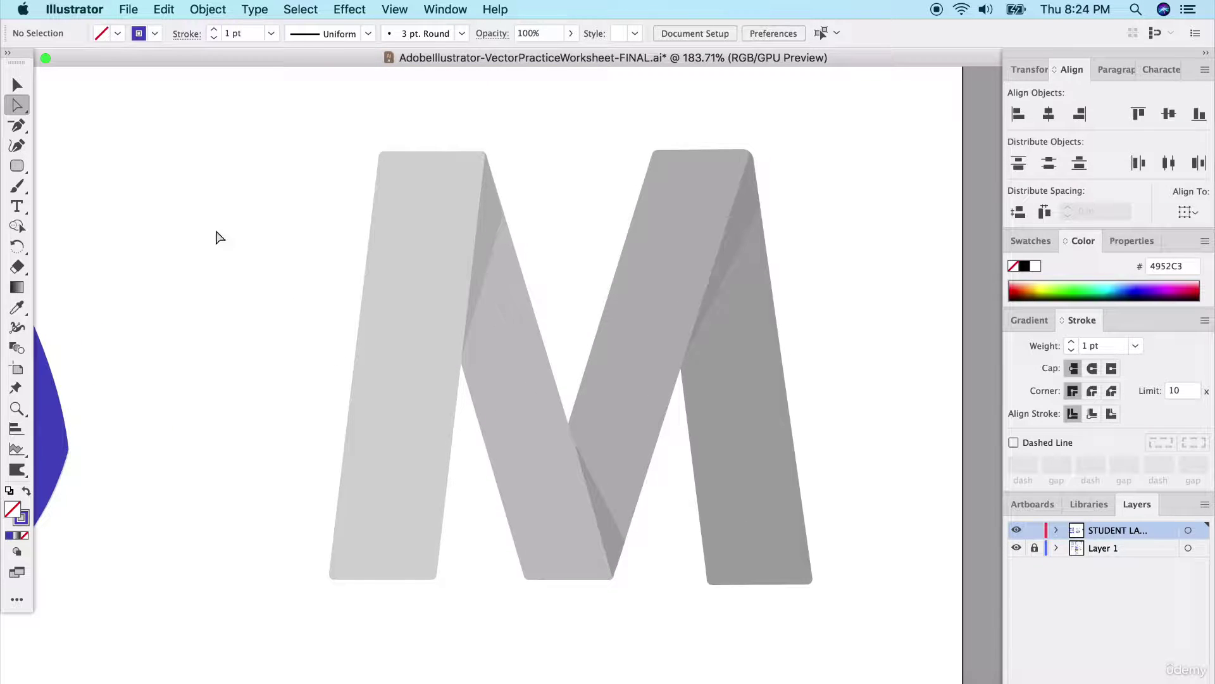
left_click(18, 126)
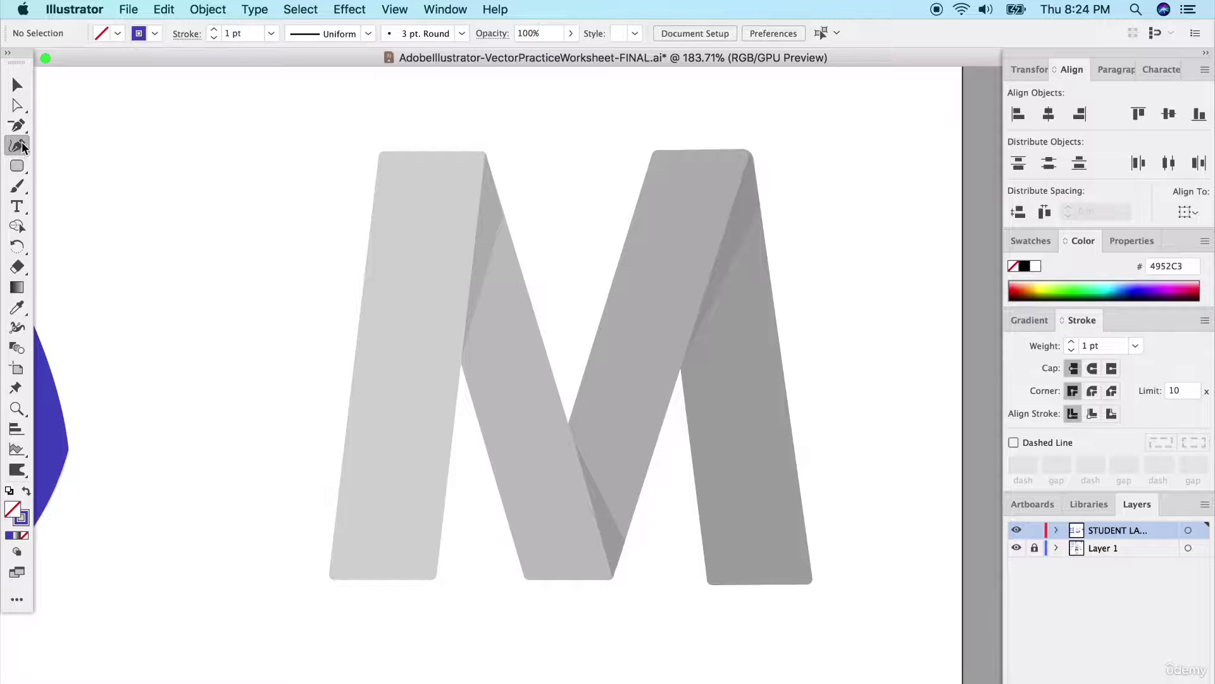
left_click_drag(19, 131, 74, 130)
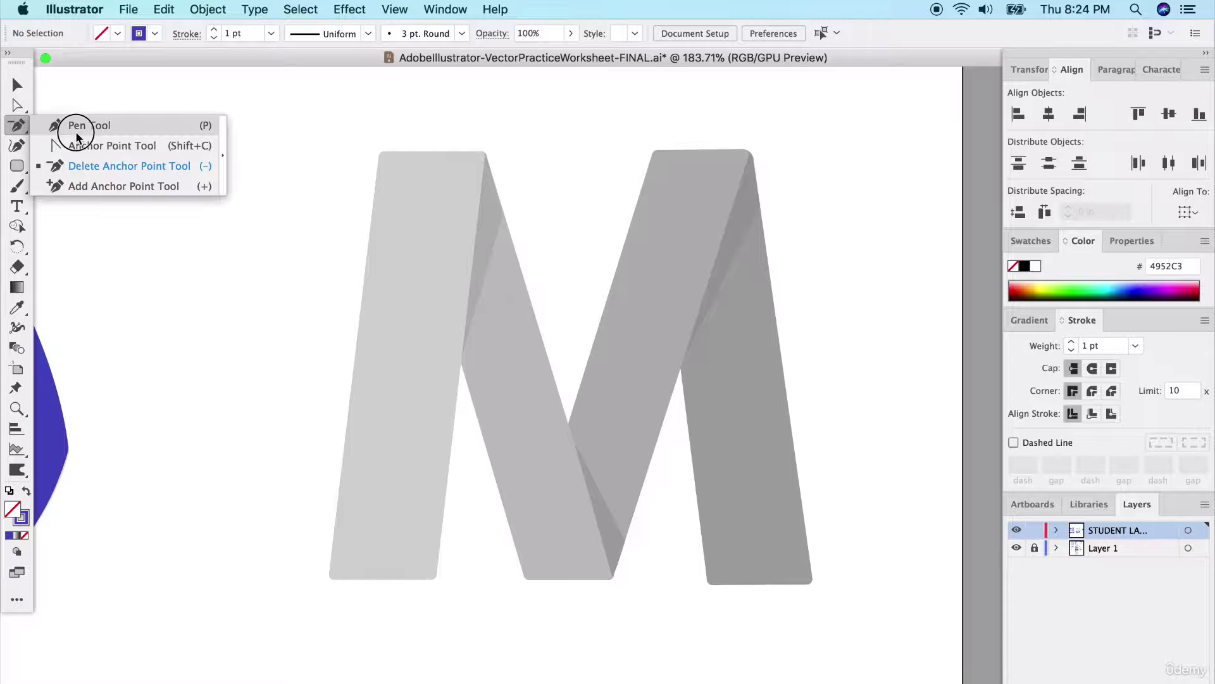
left_click(327, 579)
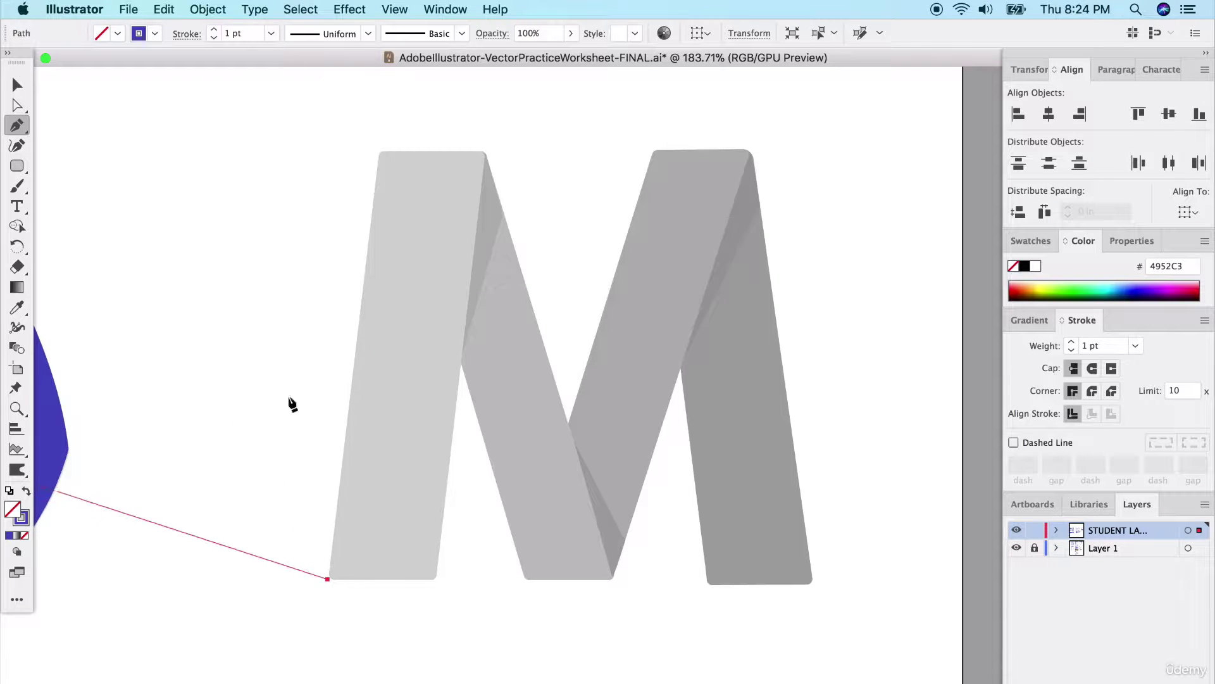
left_click(380, 152)
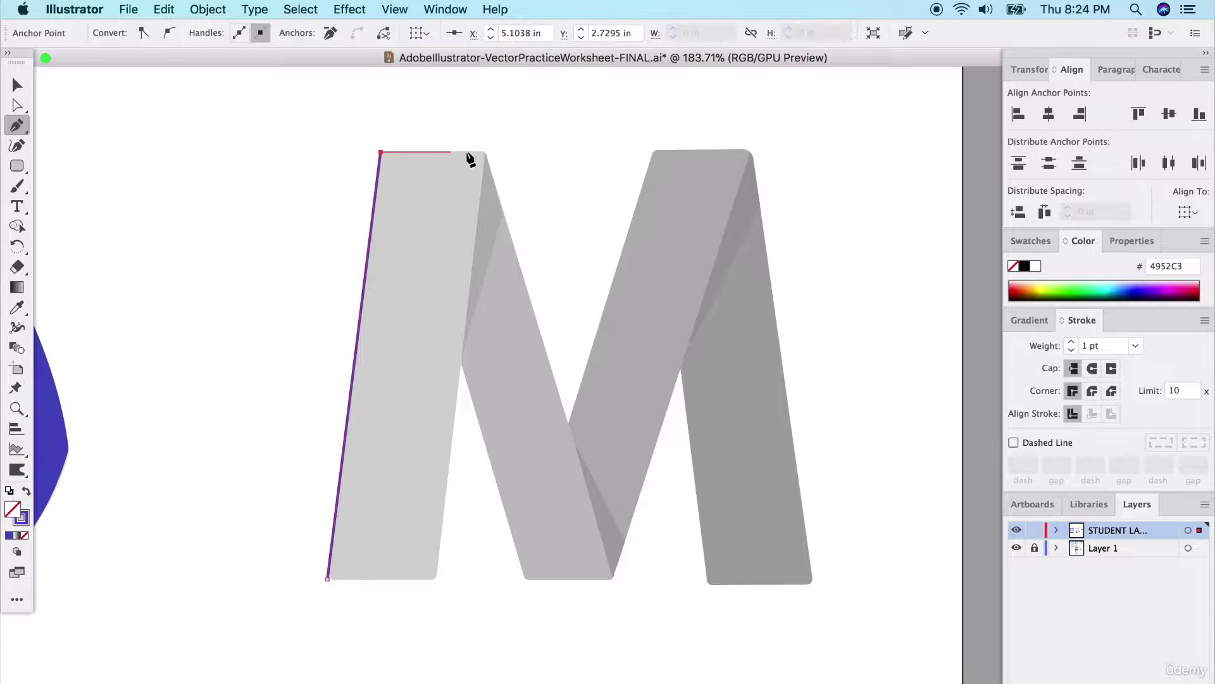
left_click(485, 151)
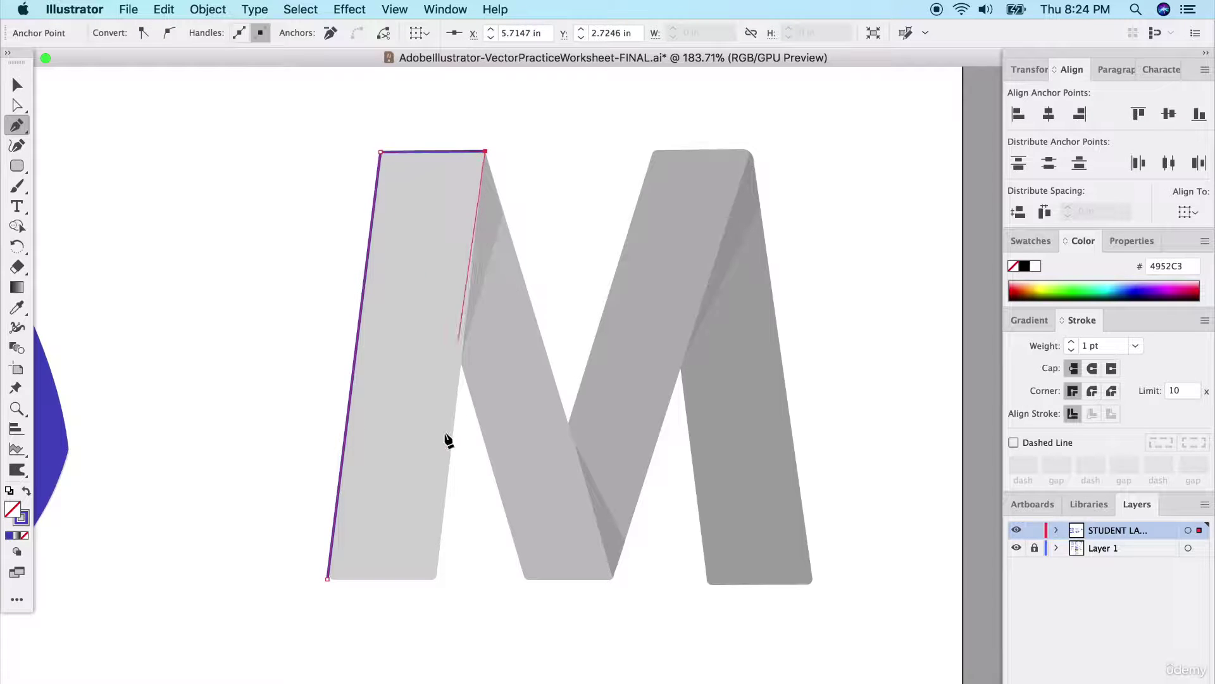
left_click(436, 580)
left_click(328, 580)
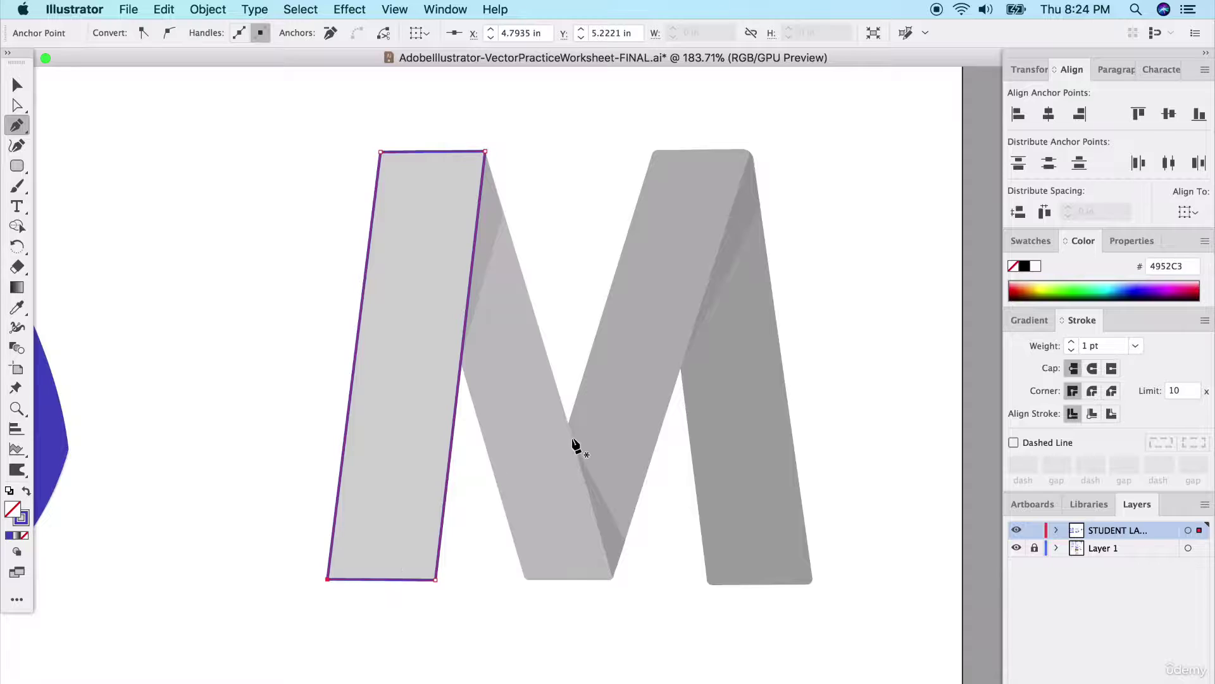
- Swap the fill and stroke of the M's first leg to make it solid blue without a stroke, and deselect it
left_click(26, 492)
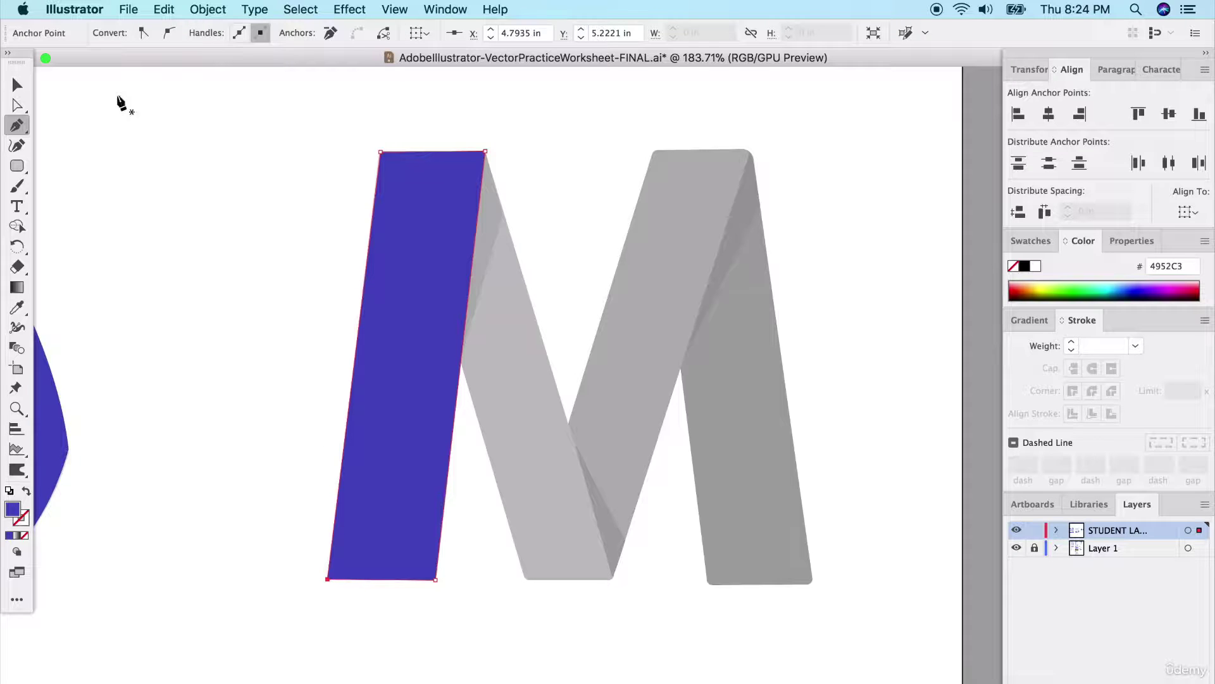
key("v")
left_click(549, 159)
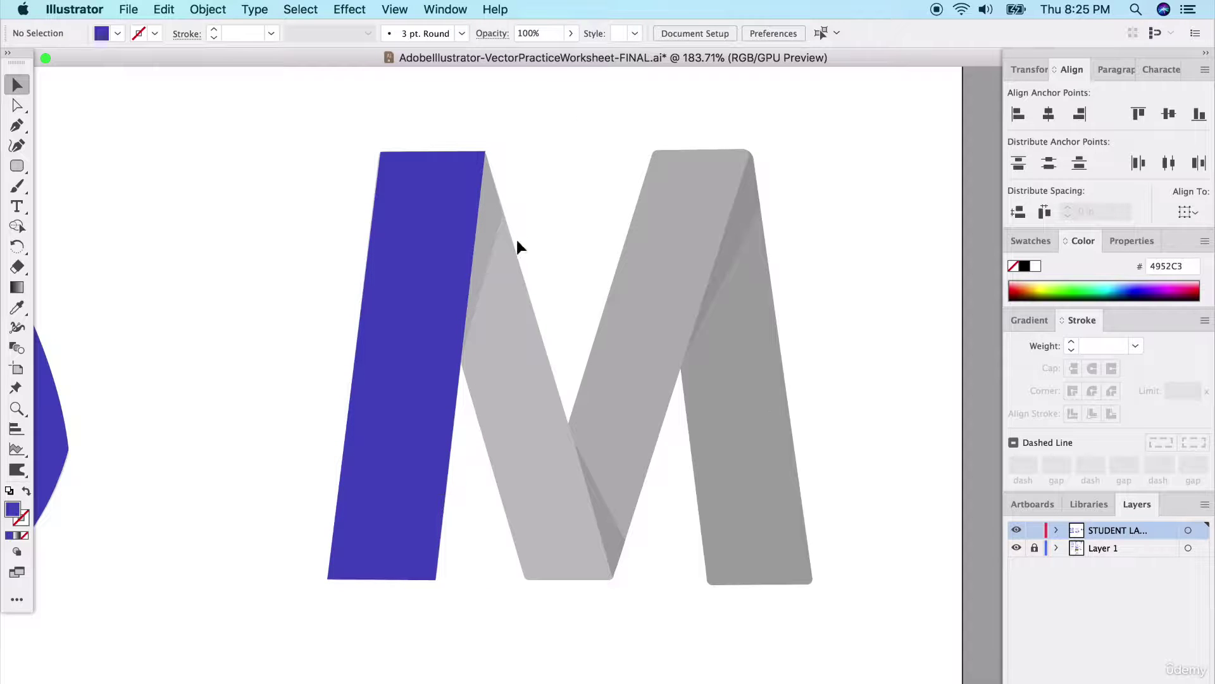
- Trace the M's second, descending band as a closed path, extending its upper inner corner under the first leg
key("p")
left_click(486, 152)
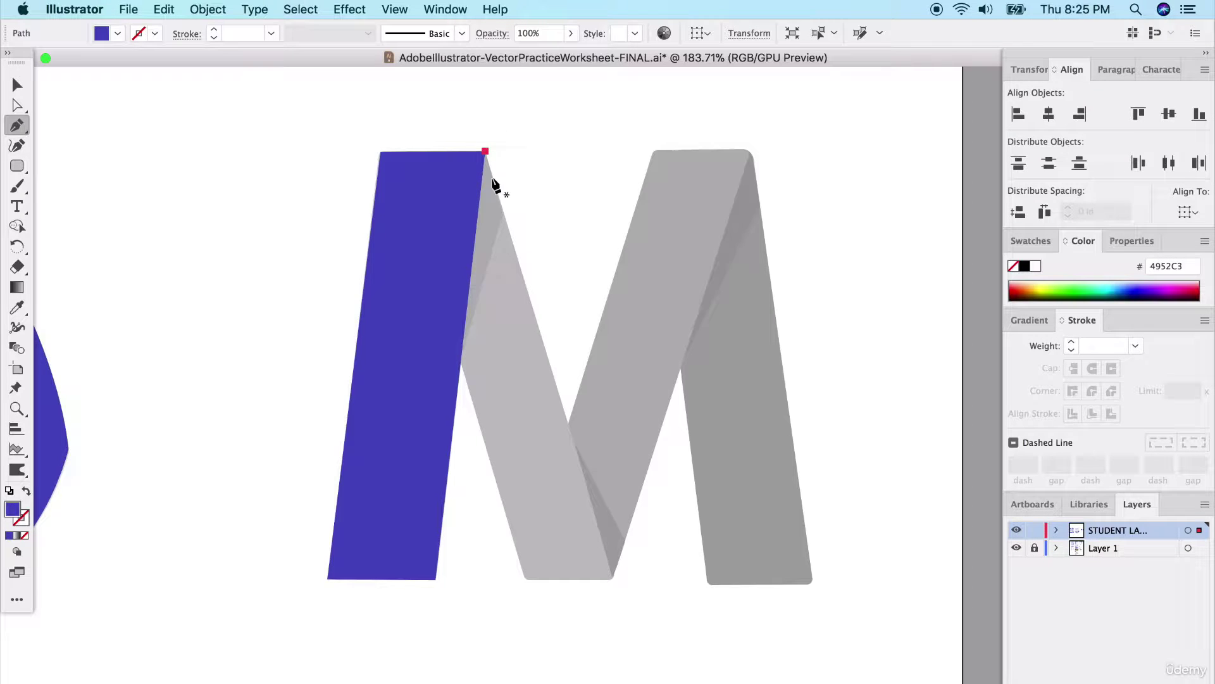
left_click(613, 577)
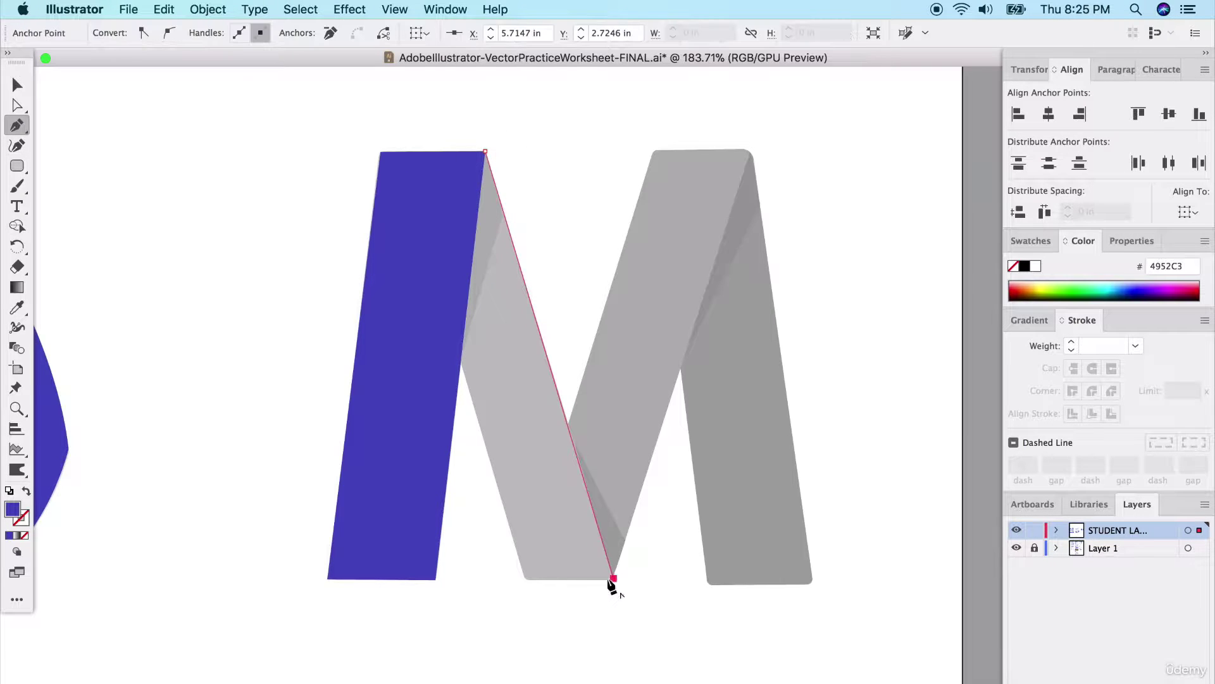
left_click(524, 579)
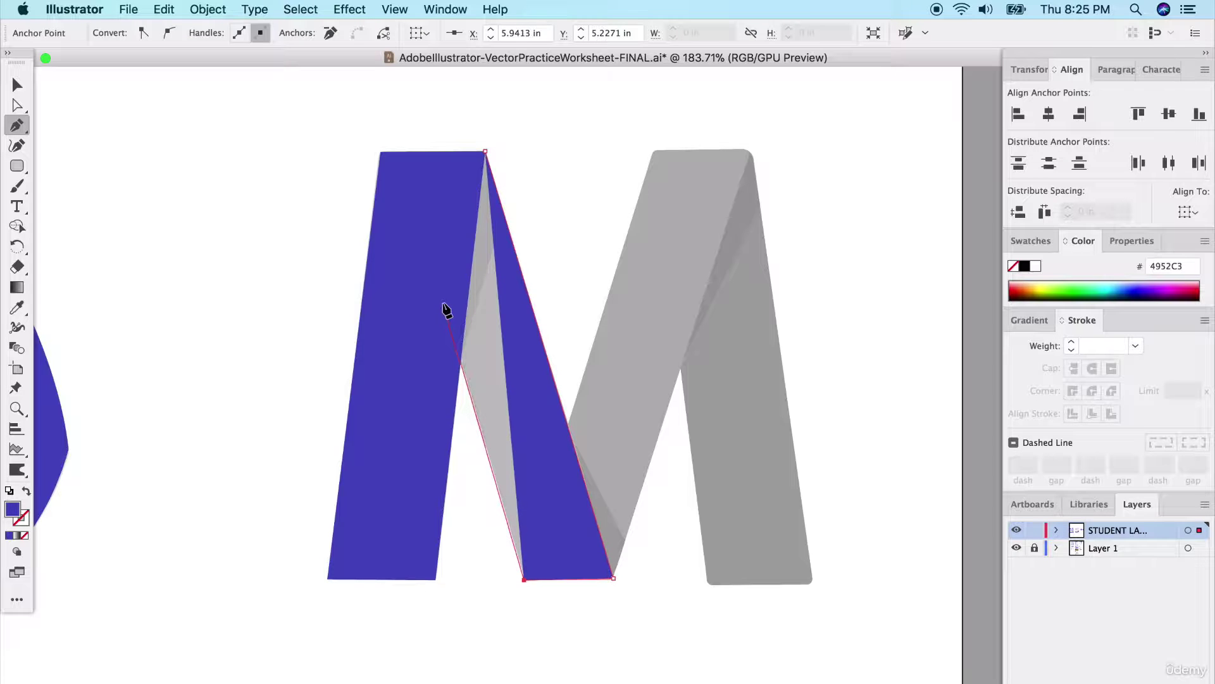
left_click(443, 303)
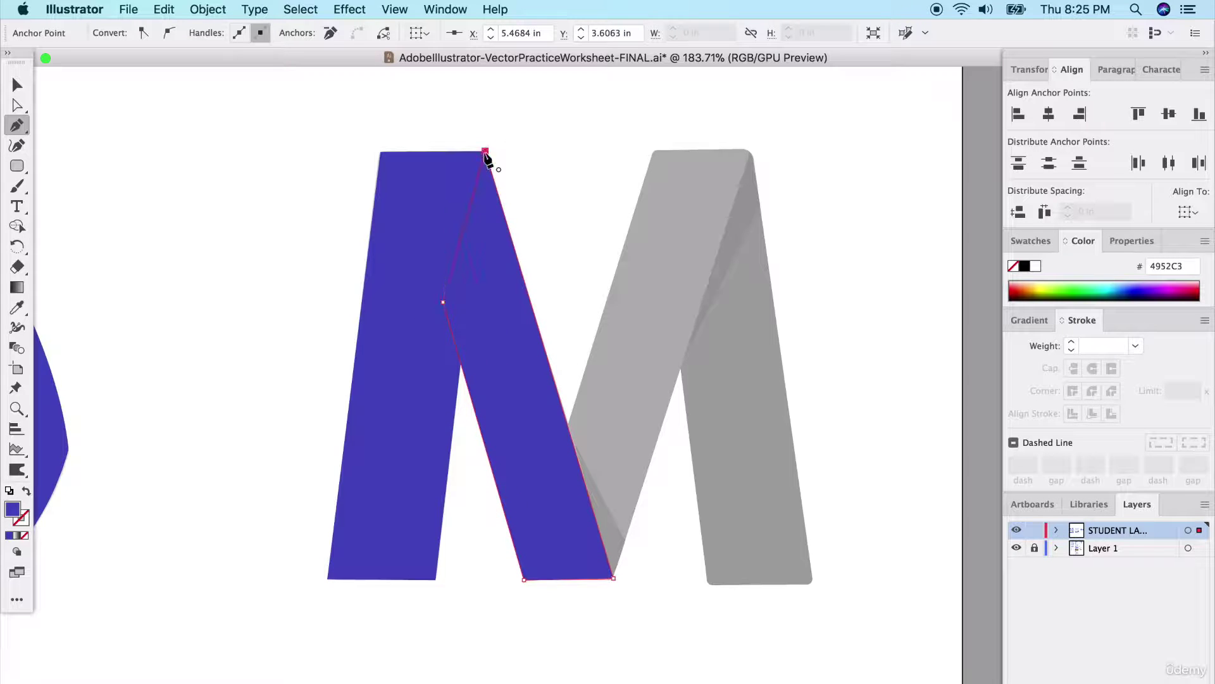
left_click(485, 152)
- Fill the M's second band with darker blue 3A47A5, send it behind the first leg, and clear the selection without leaving a stray anchor point
double_click(12, 509)
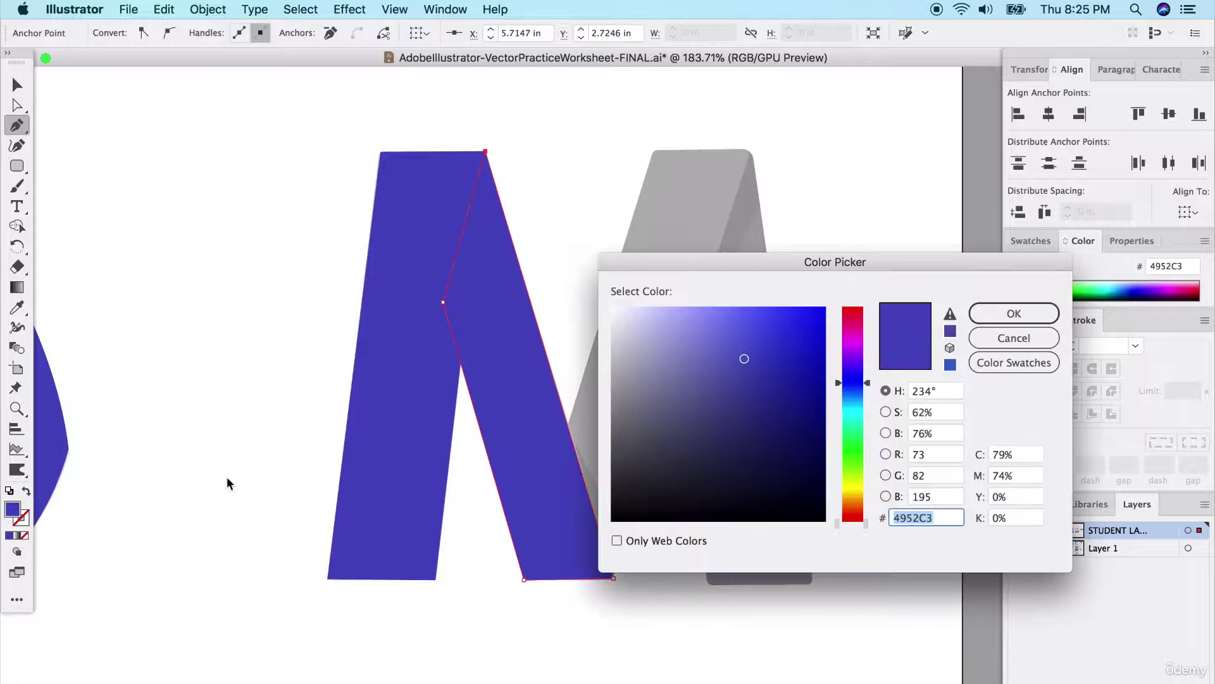
left_click(754, 375)
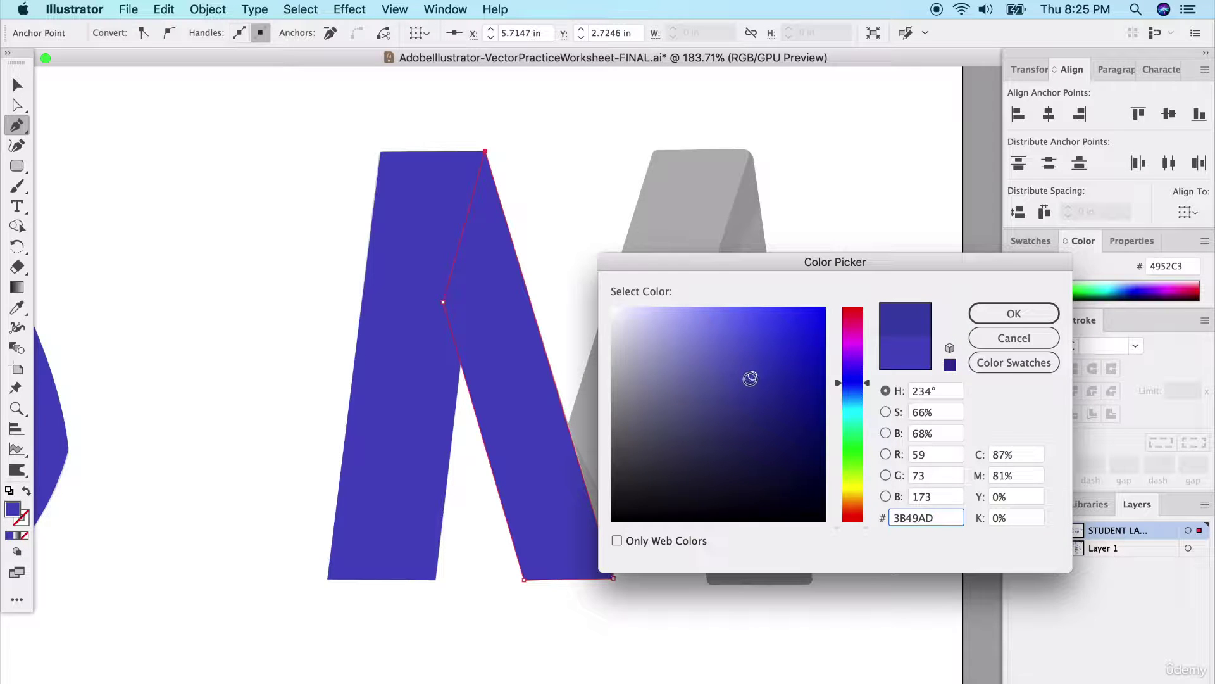
left_click(750, 382)
left_click(1008, 315)
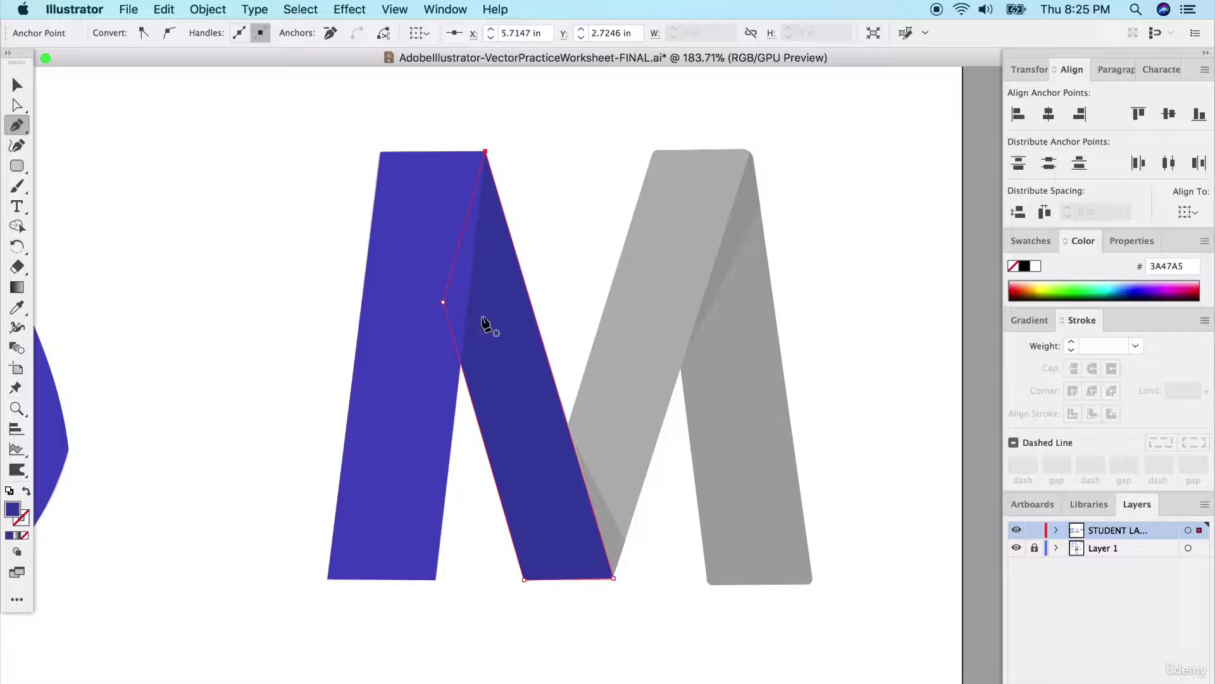
left_click(565, 228)
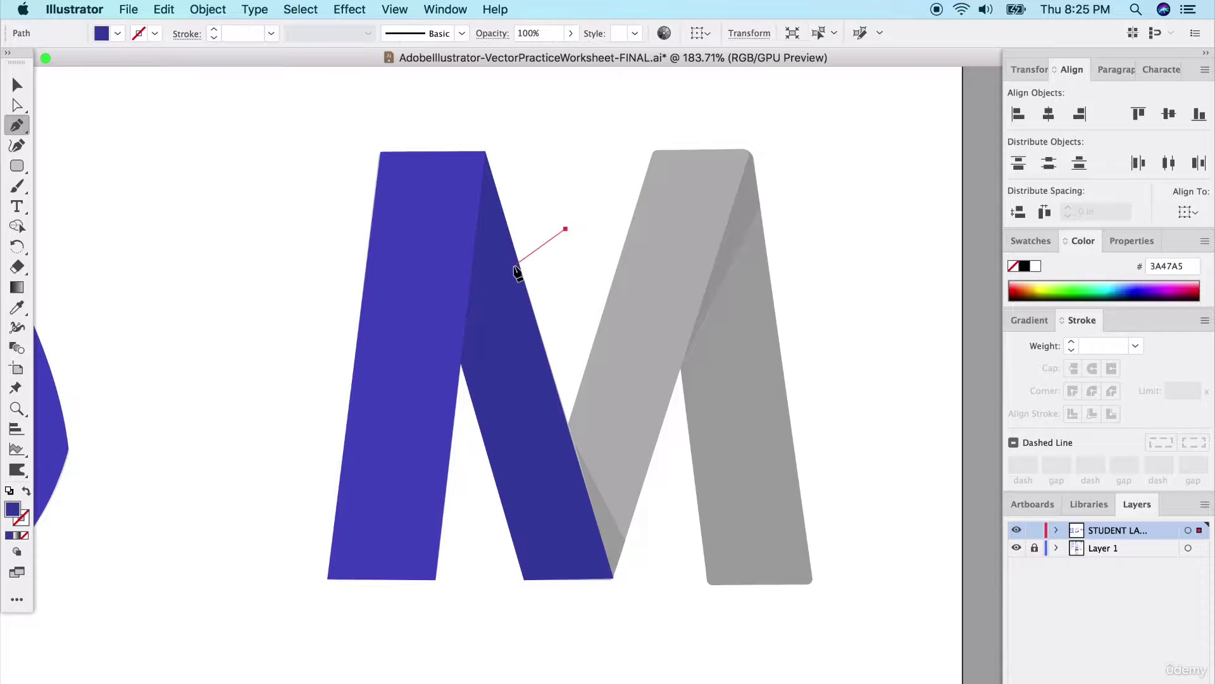
key("super+z")
- Trace the narrow triangular fold shadow on the M's second band, alongside the first leg's inner edge, as a closed path
scroll(514, 266, "up", 3)
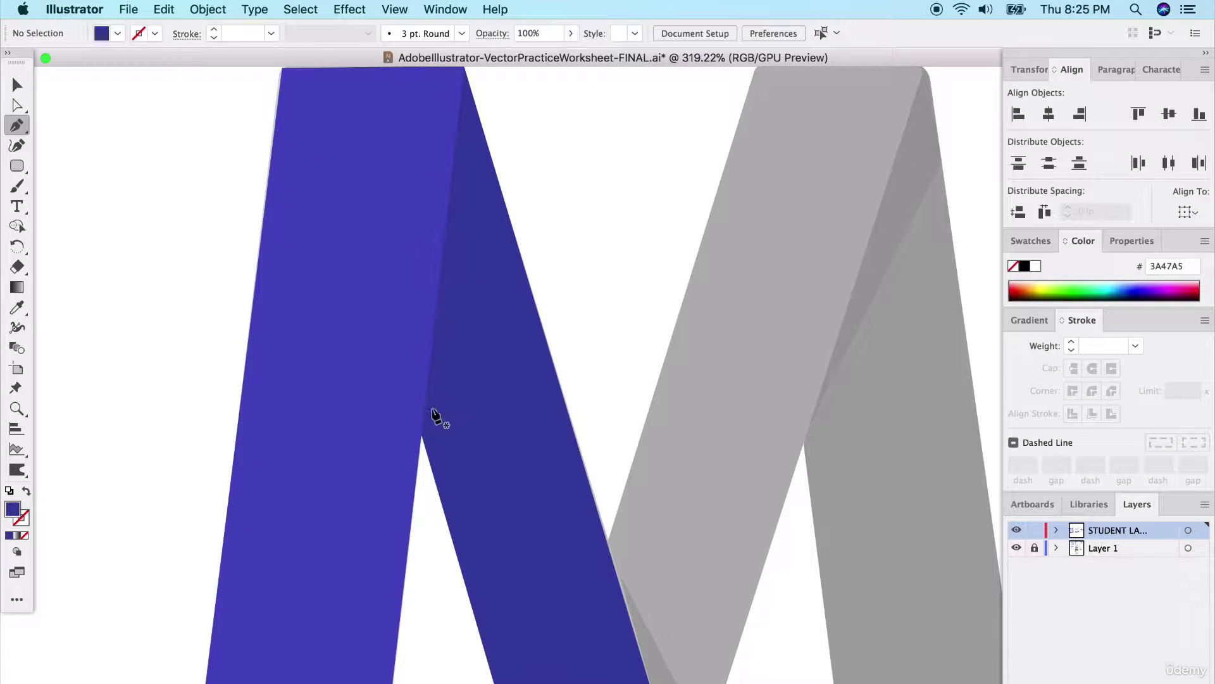
left_click(421, 435)
scroll(468, 190, "up", 1)
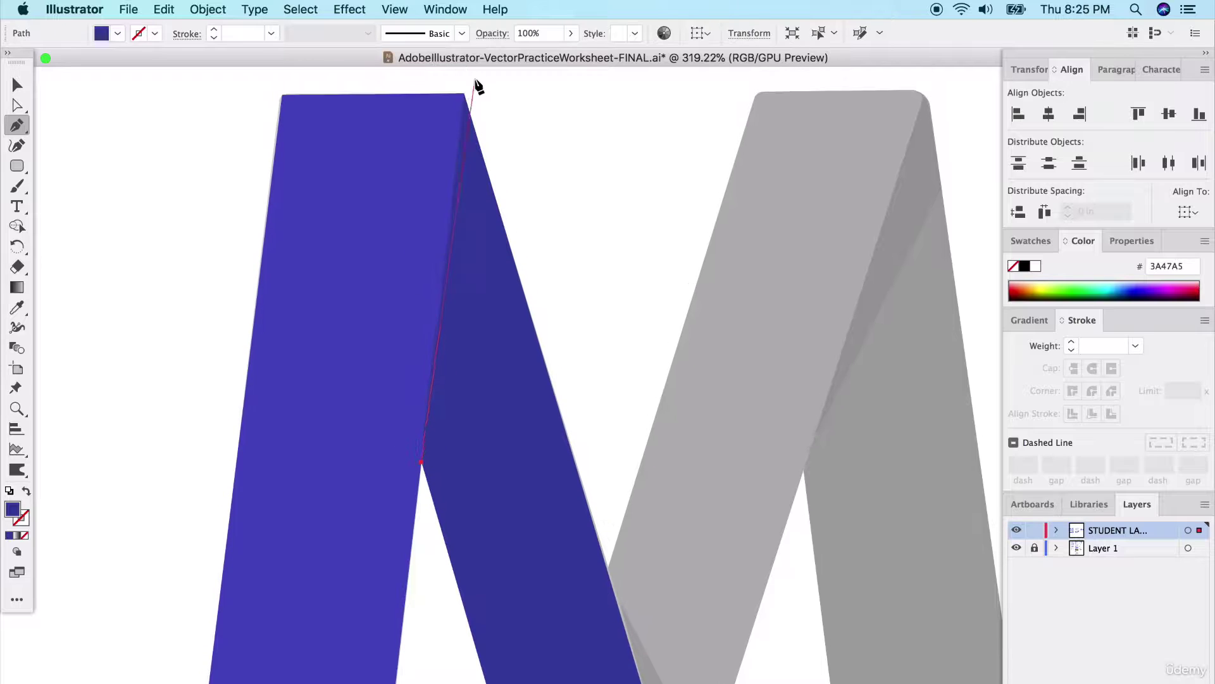
left_click(464, 94)
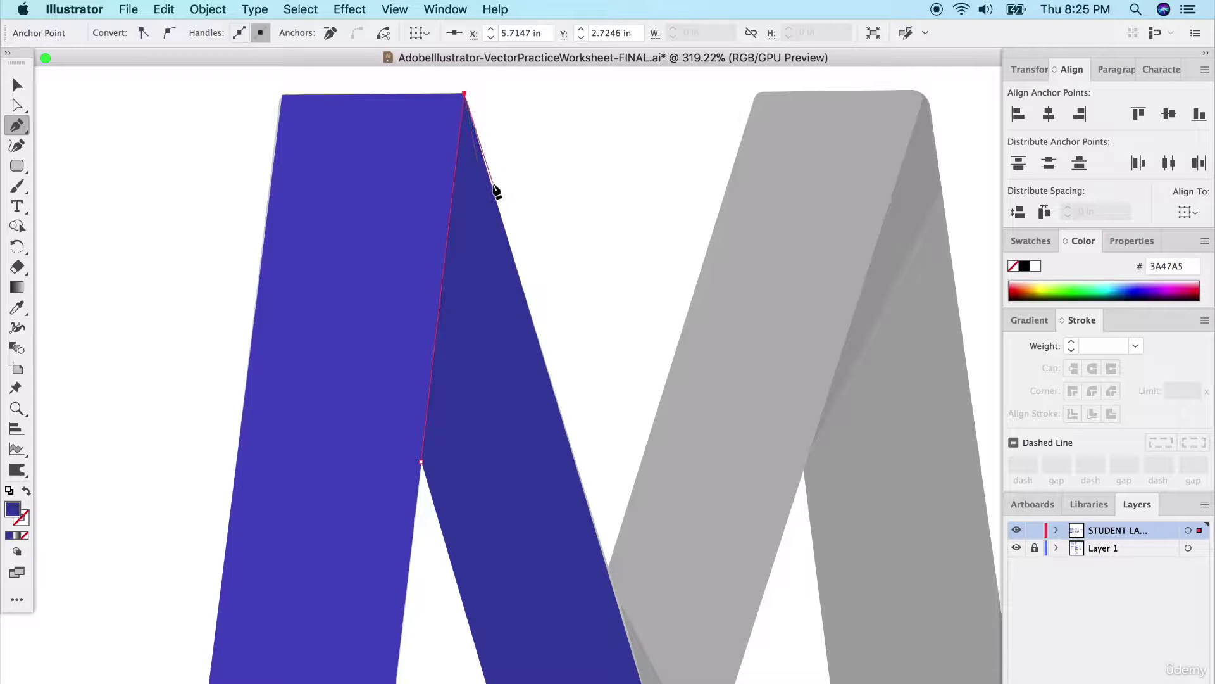
left_click(494, 191)
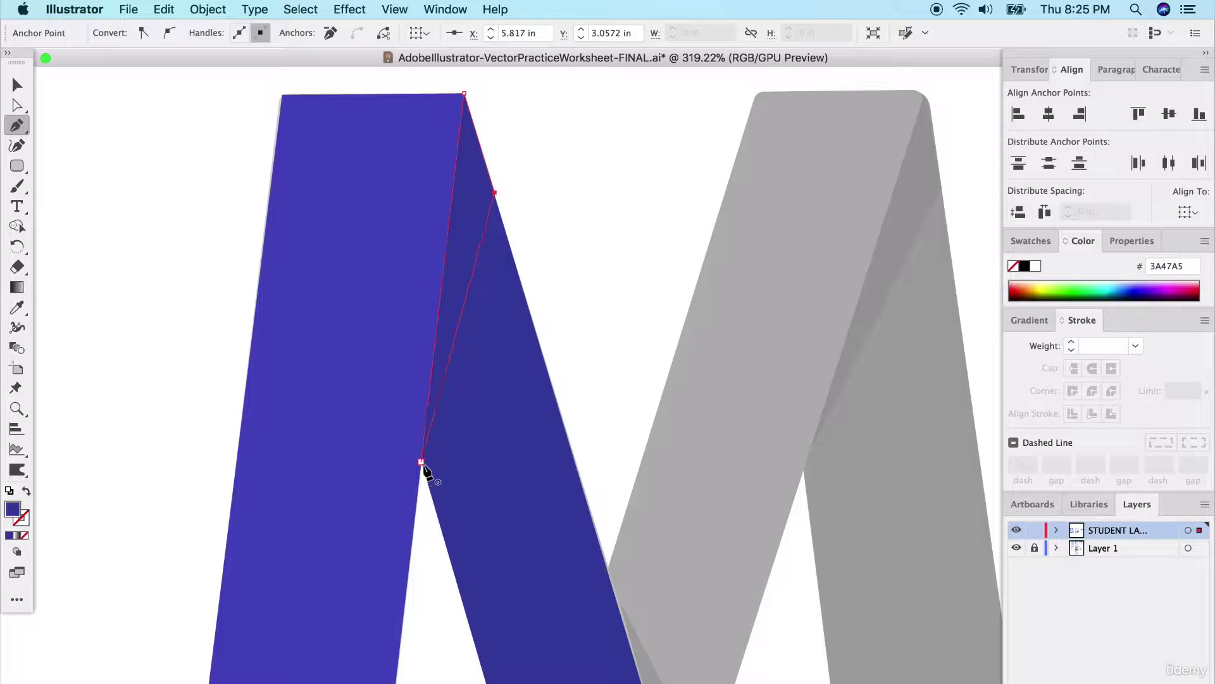
left_click(422, 462)
- Fill the triangular fold shadow with the darker blue 32428E and deselect it
double_click(11, 510)
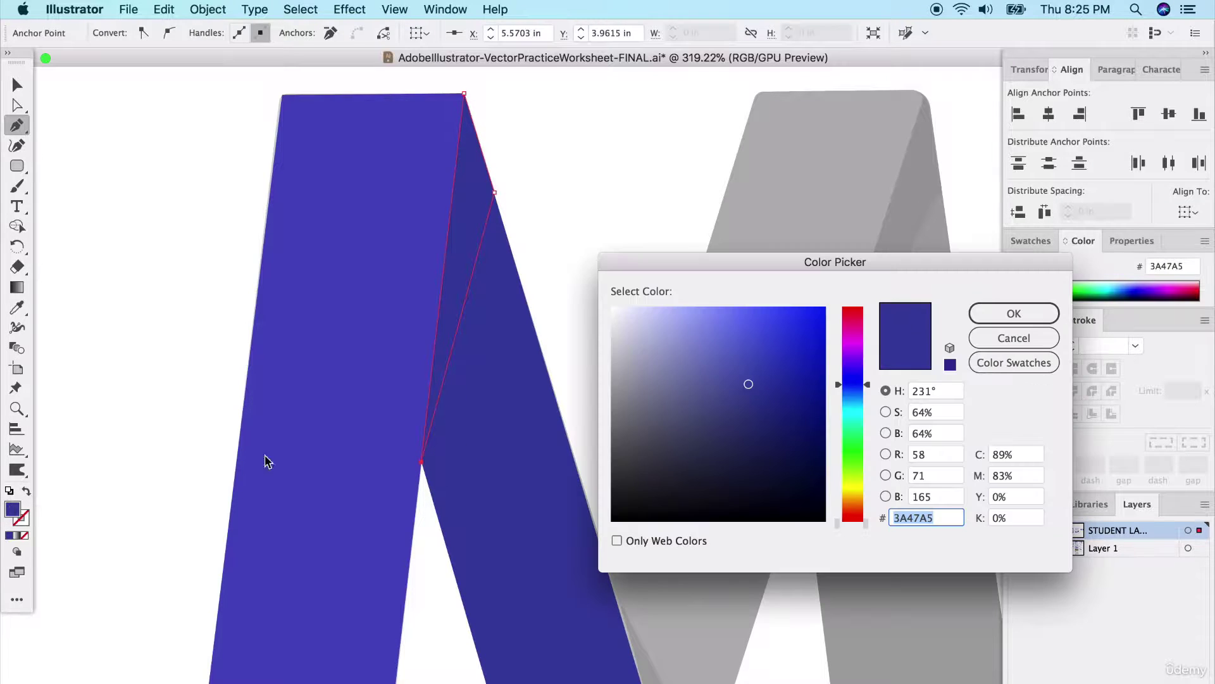
left_click(750, 401)
left_click(1007, 315)
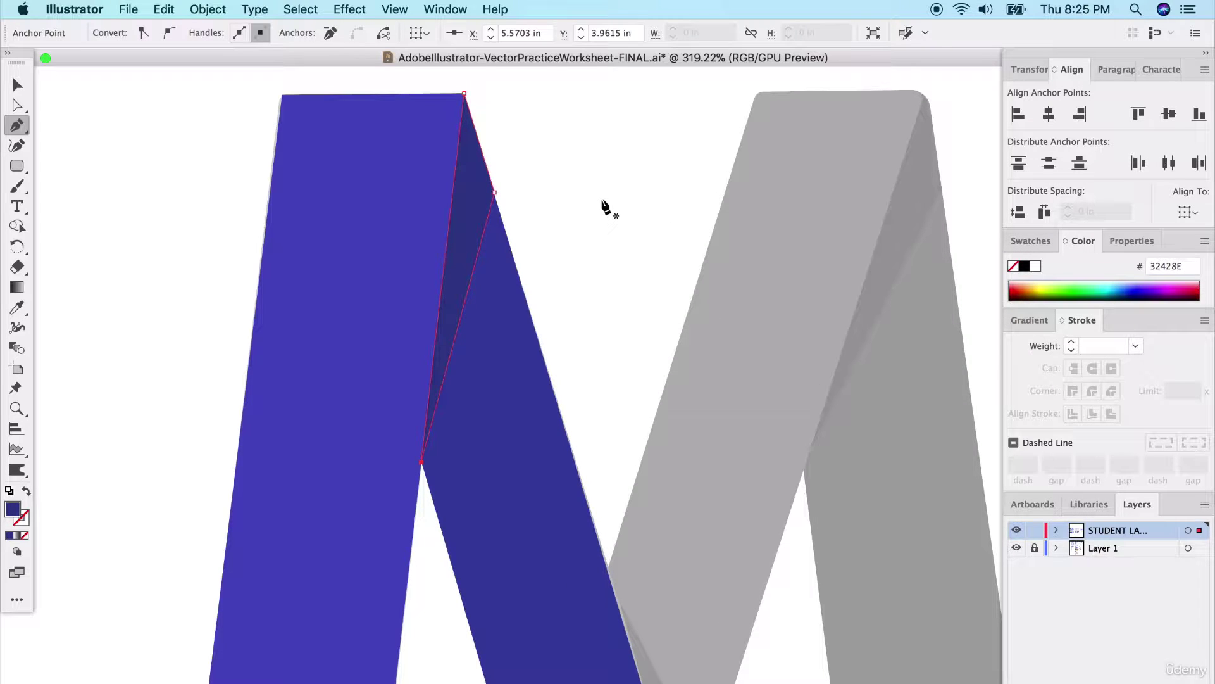
key("v")
left_click(596, 238)
- Trace the M's third, ascending band as a closed path, tuck its lower end behind the second band, and deselect it
scroll(552, 402, "down", 5)
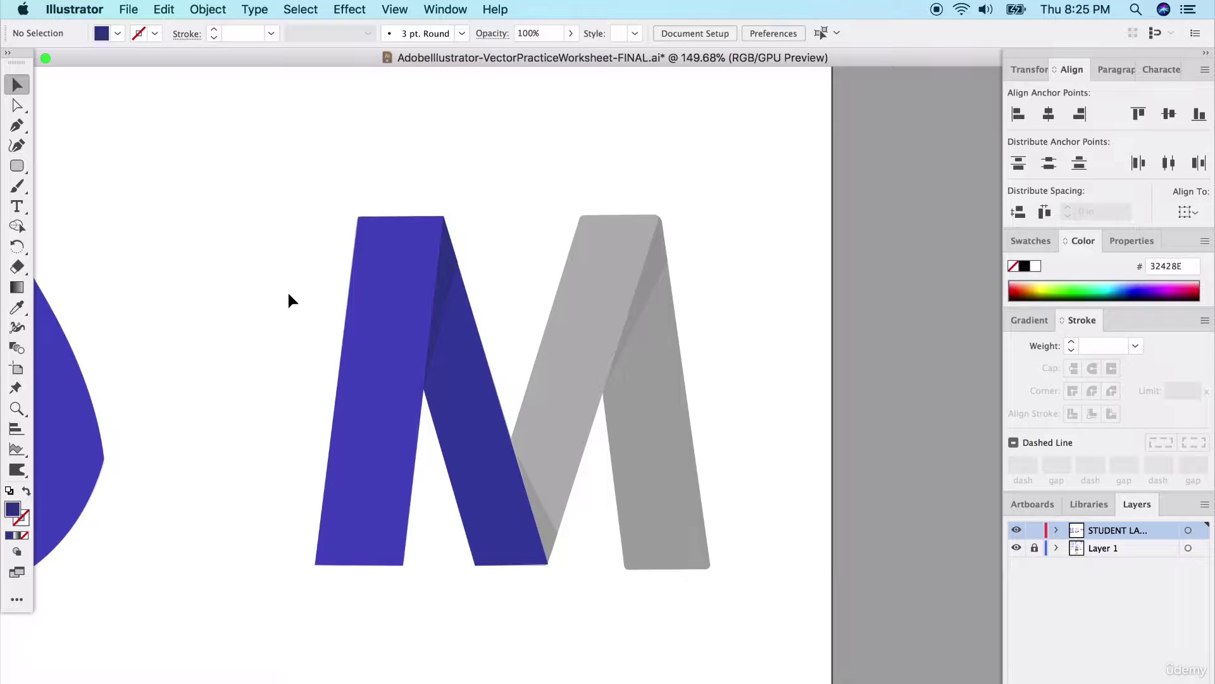
key("p")
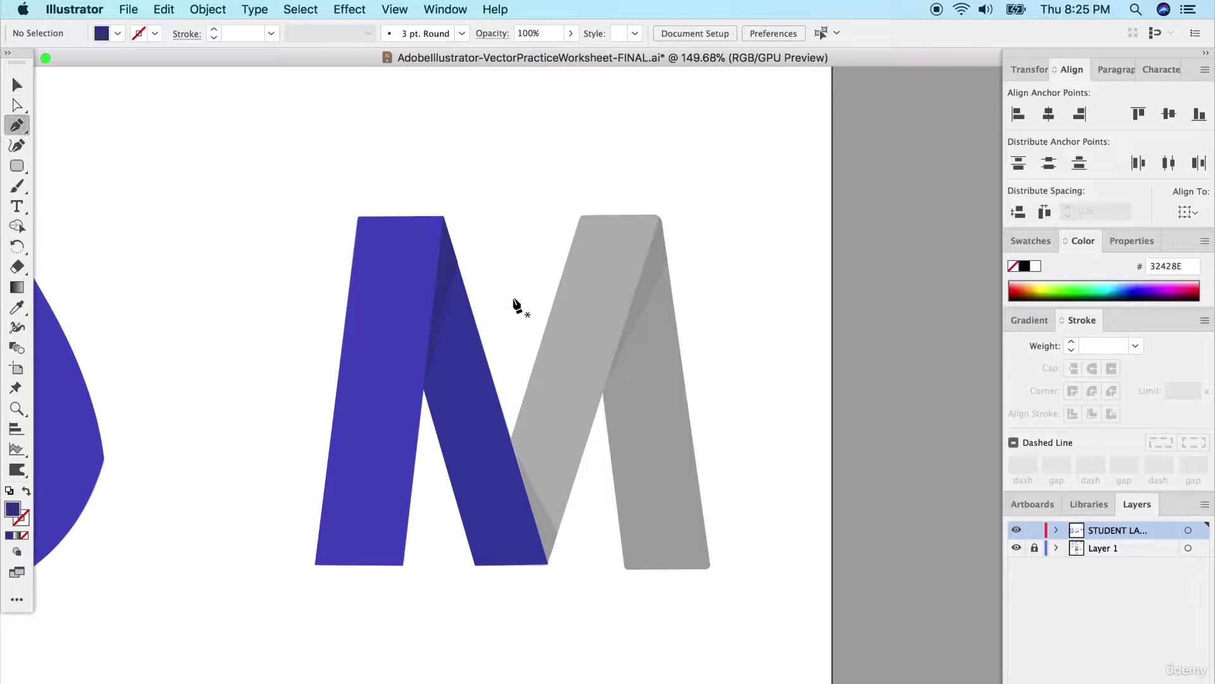
left_click(506, 450)
left_click(581, 216)
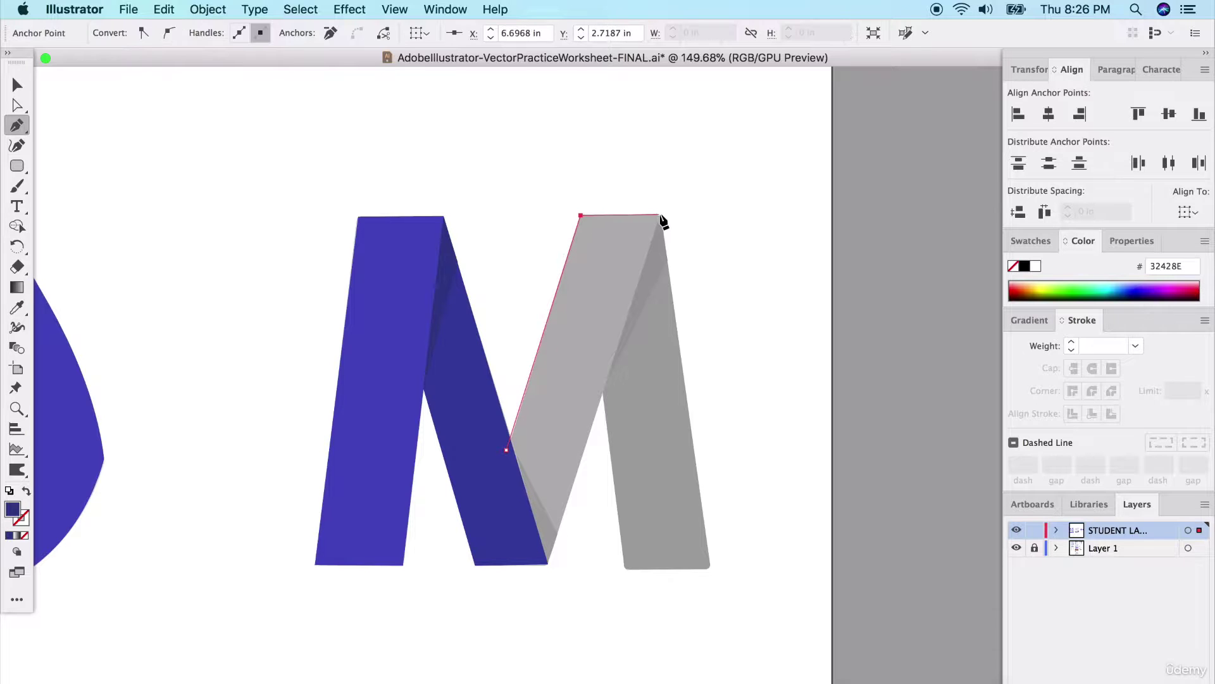
left_click(660, 214)
left_click(548, 563)
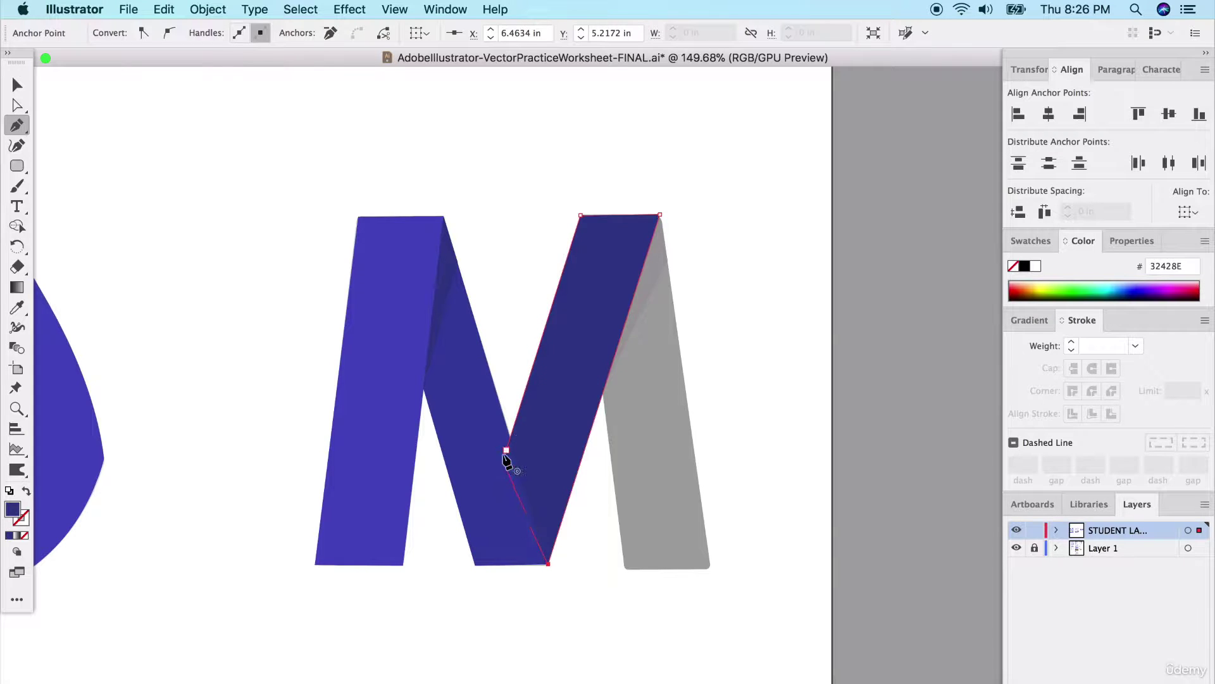
left_click(505, 450)
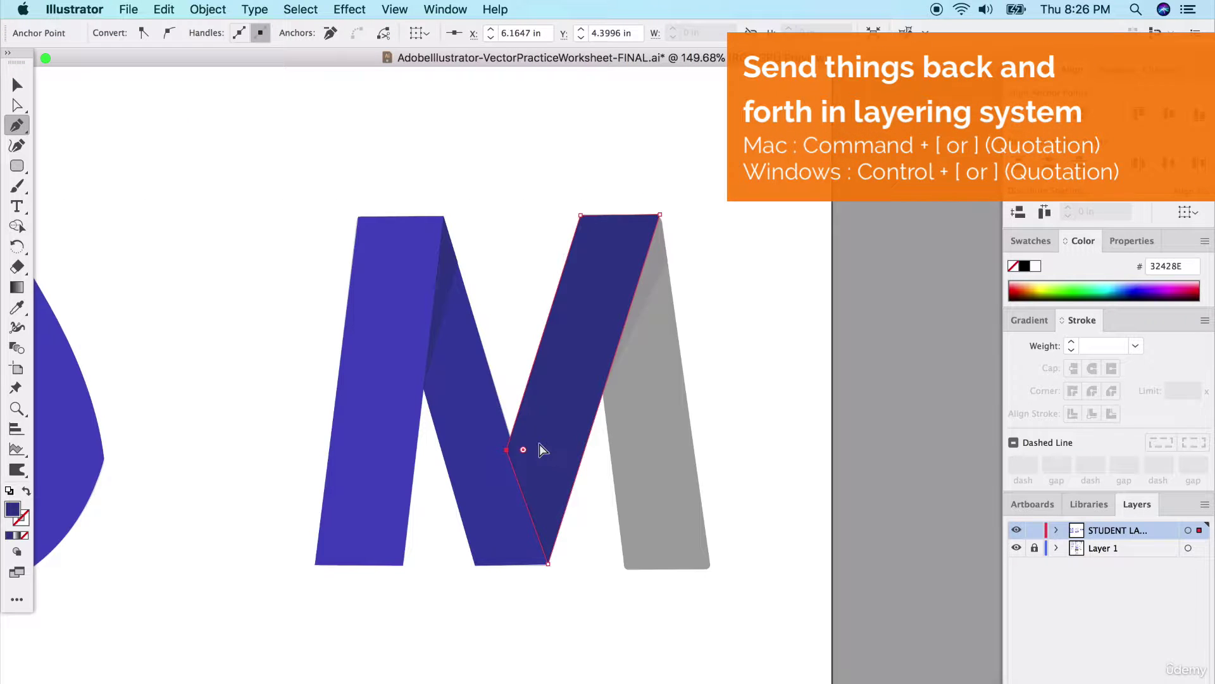
key("super+shift+a")
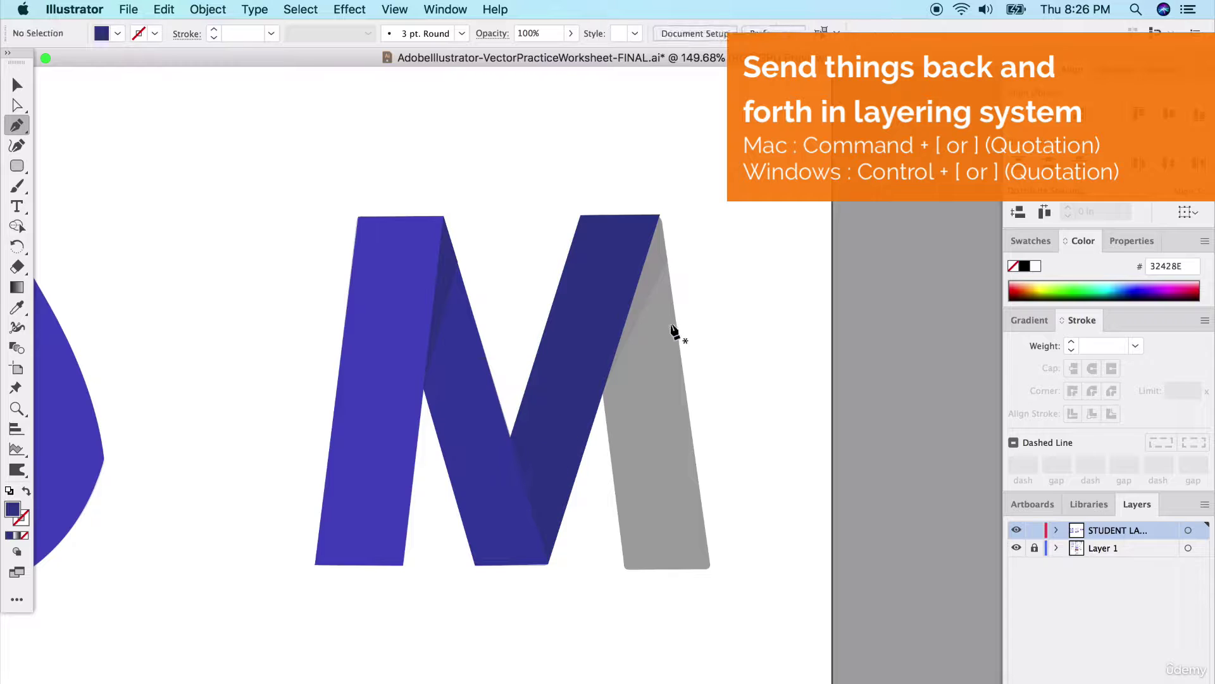
- Trace the M's last leg as a closed four-corner path, from the third band's outer edge down to the baseline and up to its upper corner
scroll(683, 370, "up", 2)
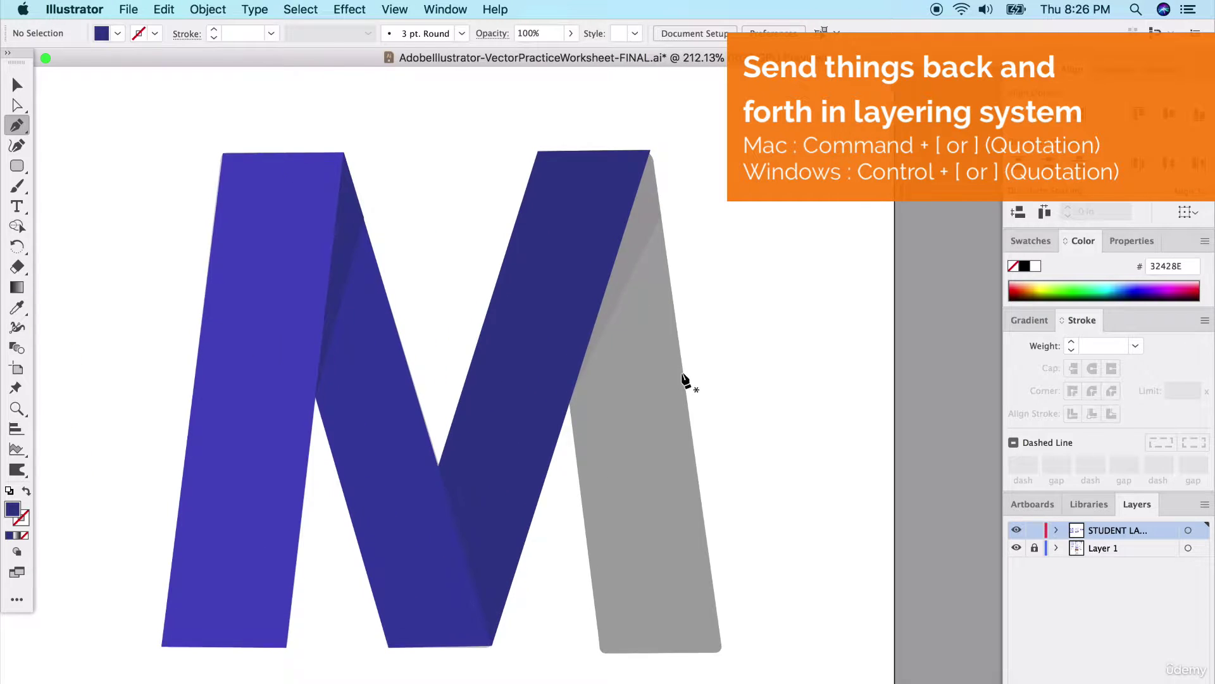
left_click(563, 400)
left_click(597, 654)
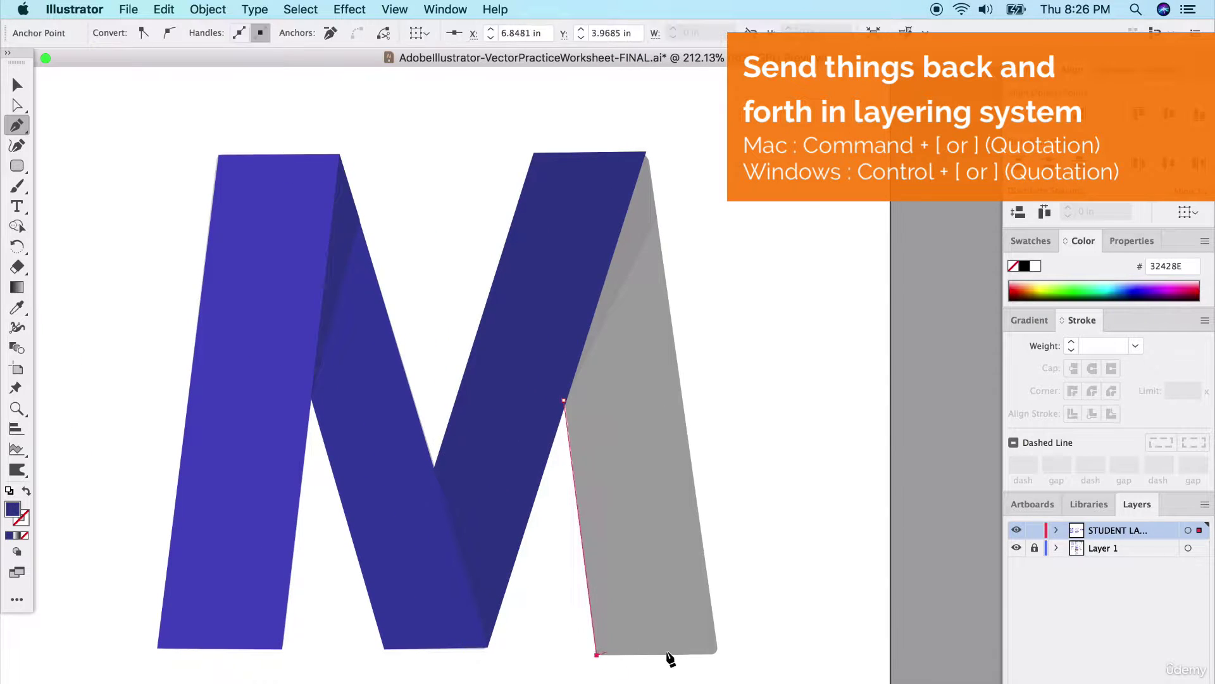
left_click(718, 655)
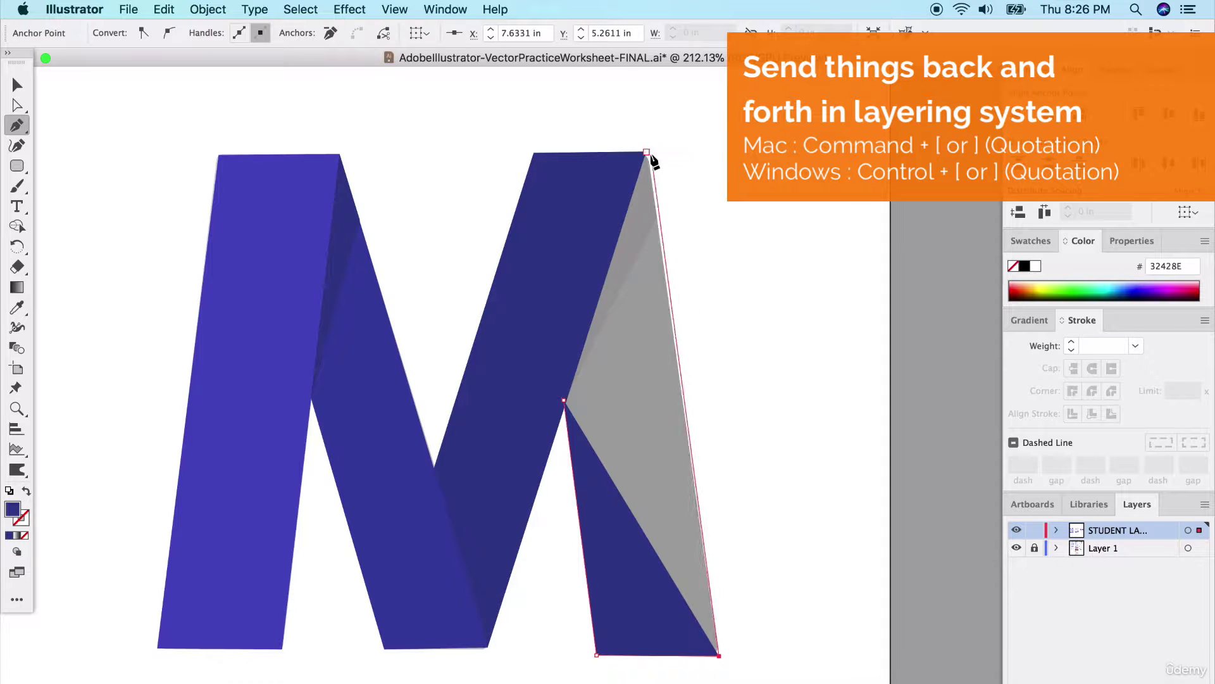
left_click(646, 151)
left_click(564, 400)
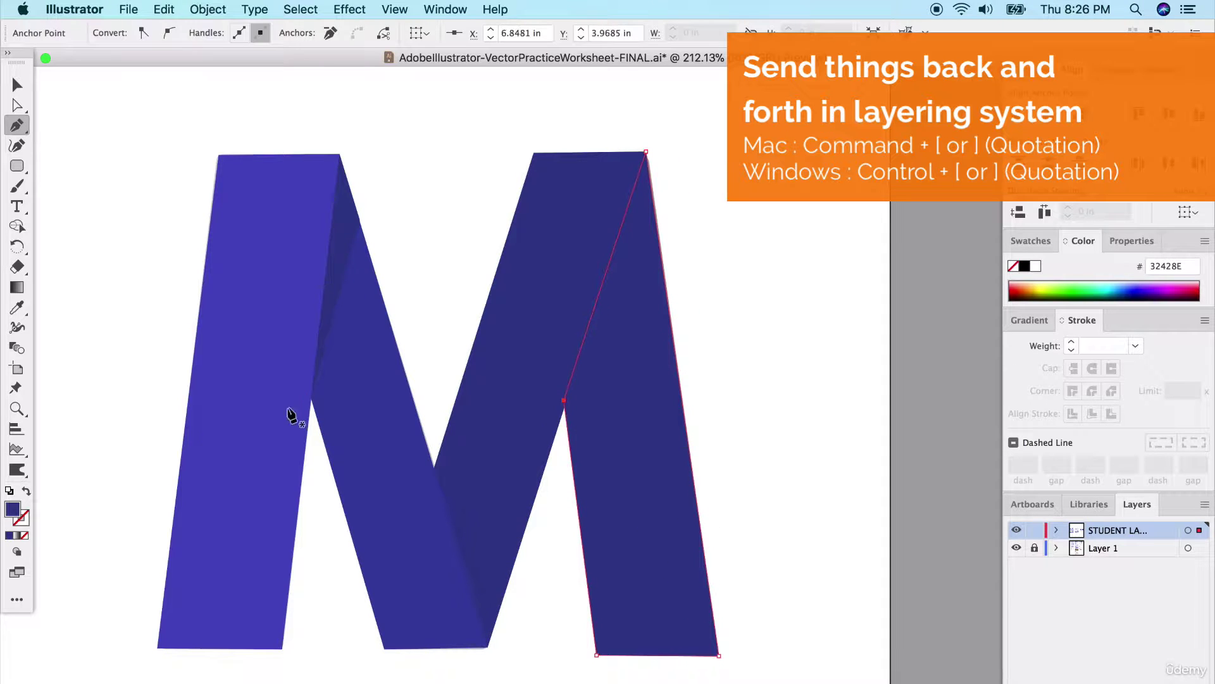
- Fill the M's last leg with the very dark blue 202E63
double_click(13, 510)
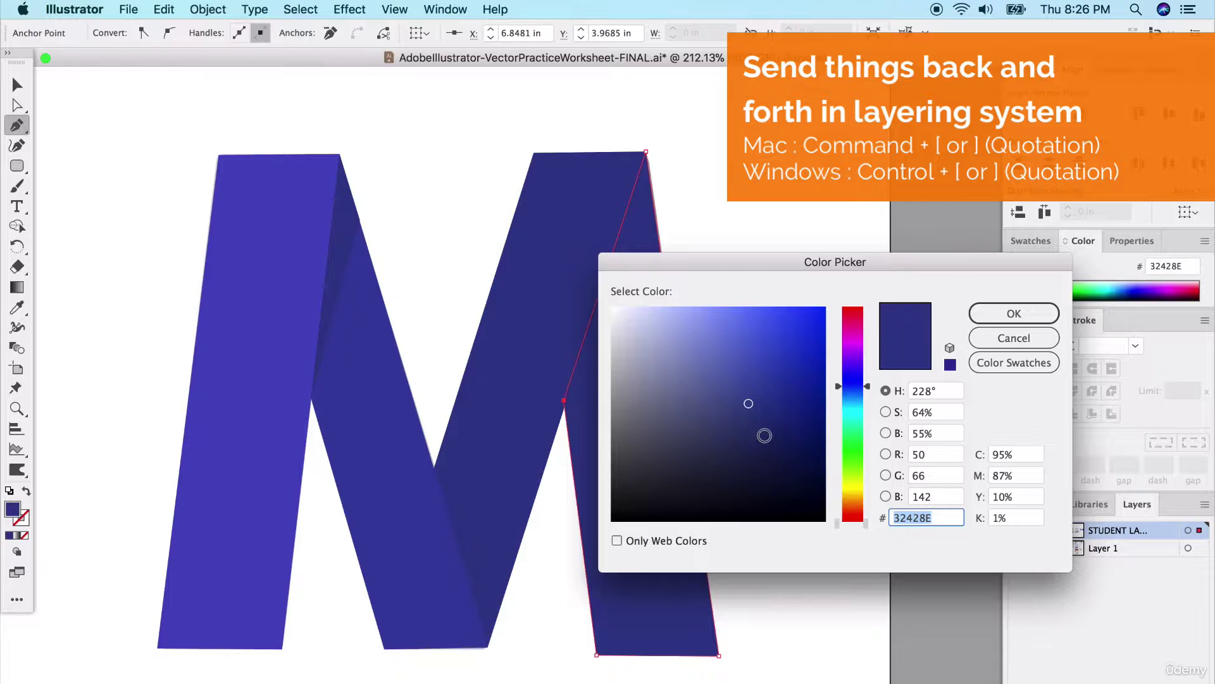
left_click(757, 436)
left_click(1029, 315)
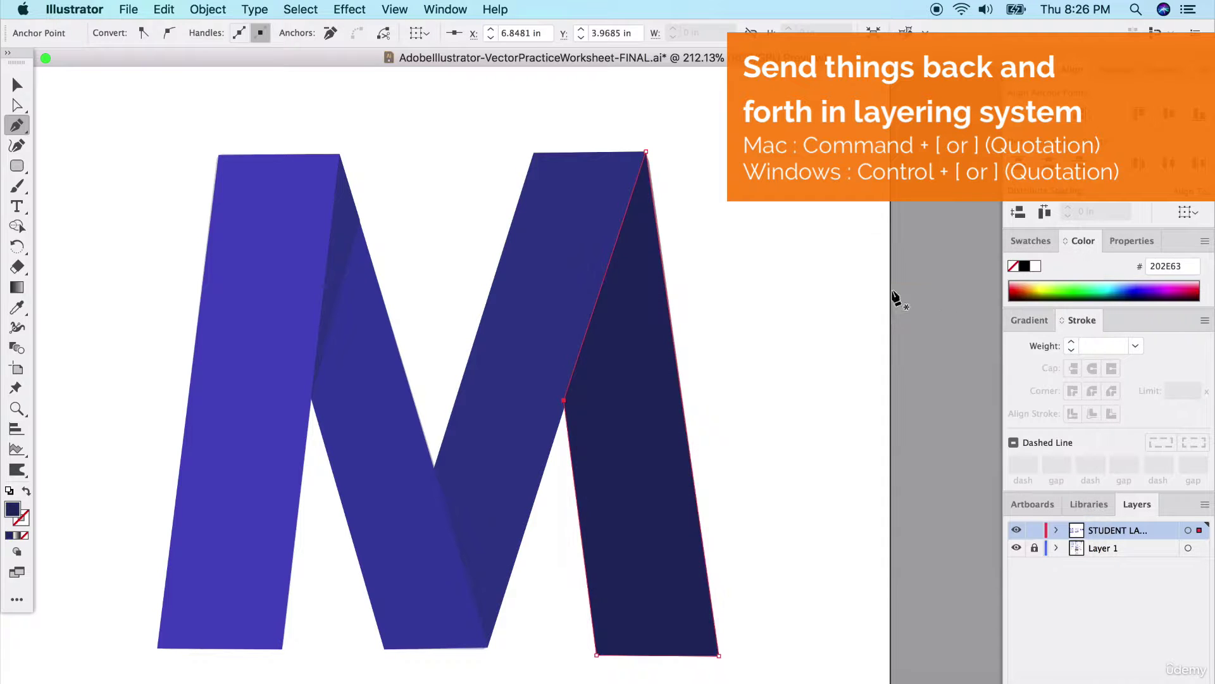
key("v")
left_click(770, 325)
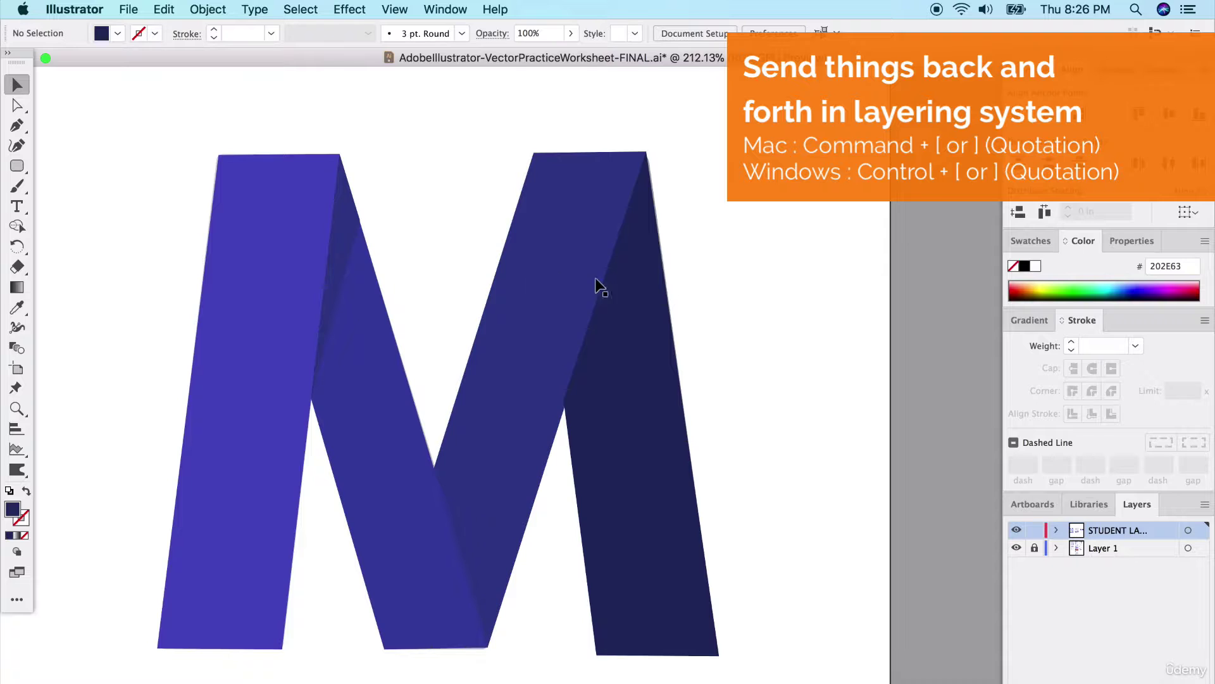
key("p")
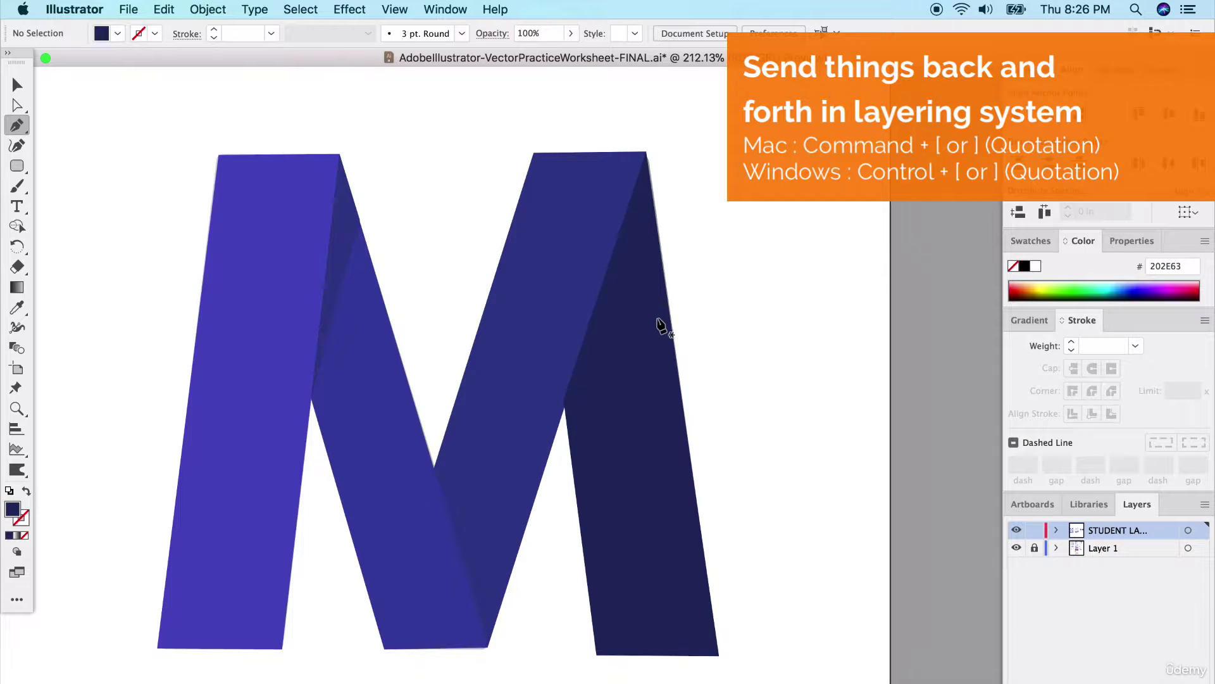
key("v")
left_click(639, 329)
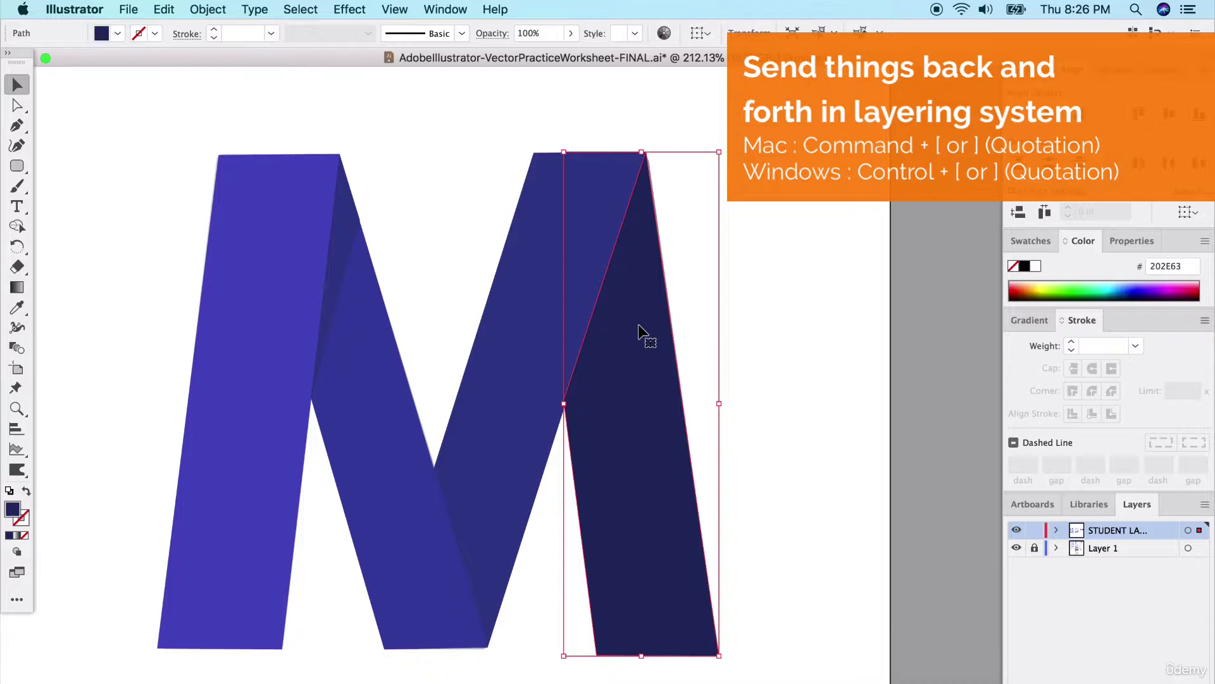
key("a")
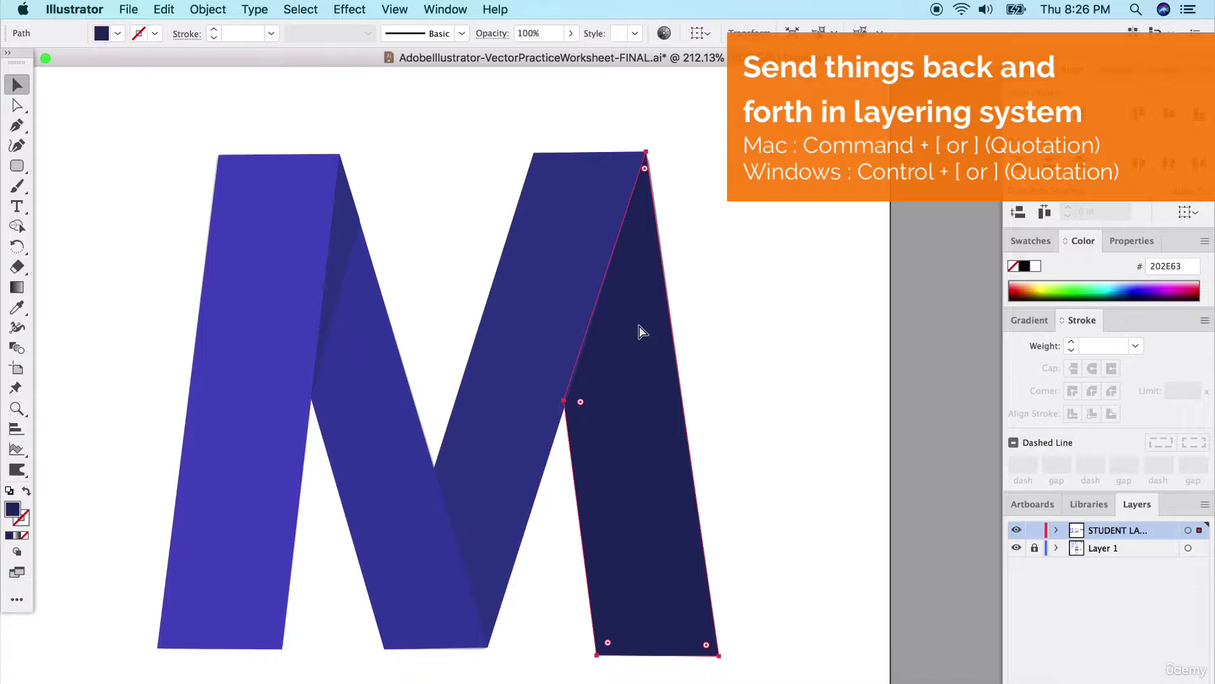
- Deselect the M's last leg and trace a closed triangular fold shadow along its upper edge against the third band
key("v")
left_click(799, 336)
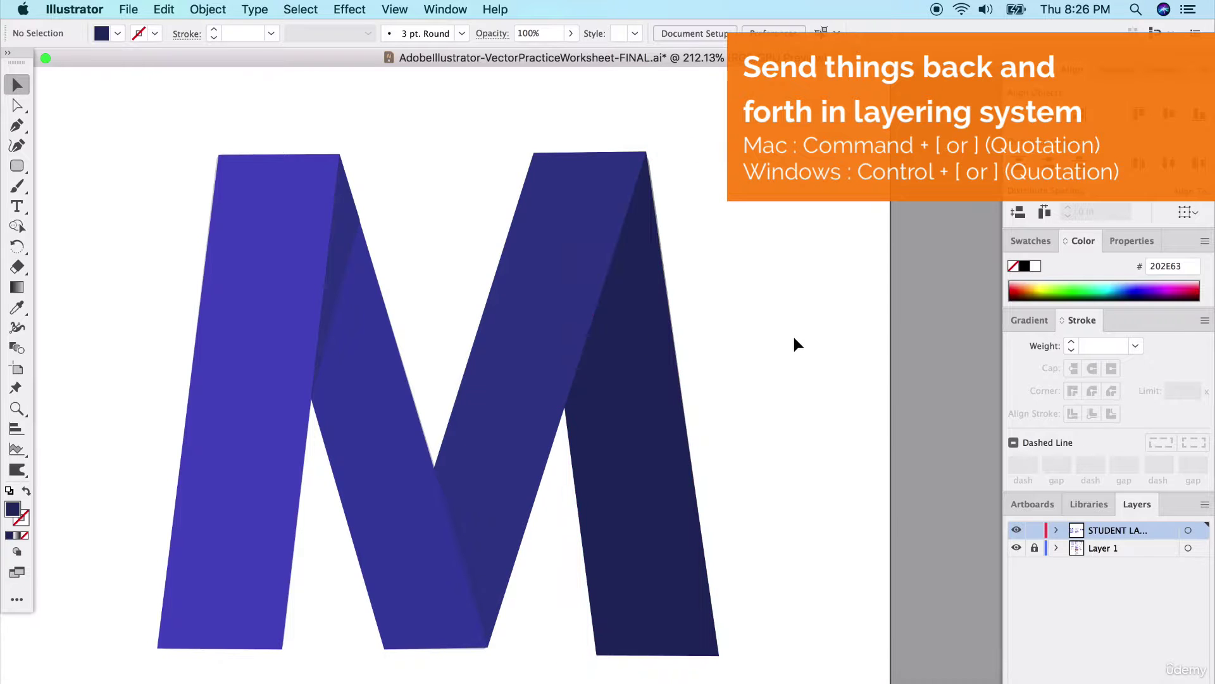
key("p")
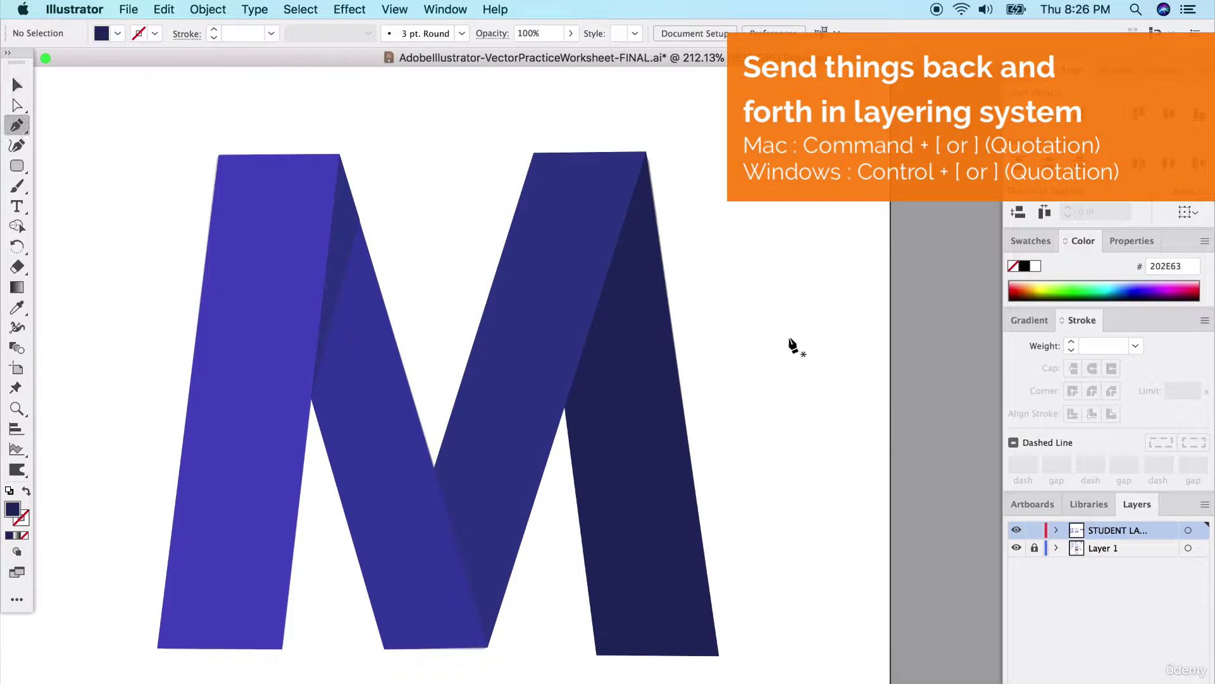
left_click(565, 409)
left_click(646, 153)
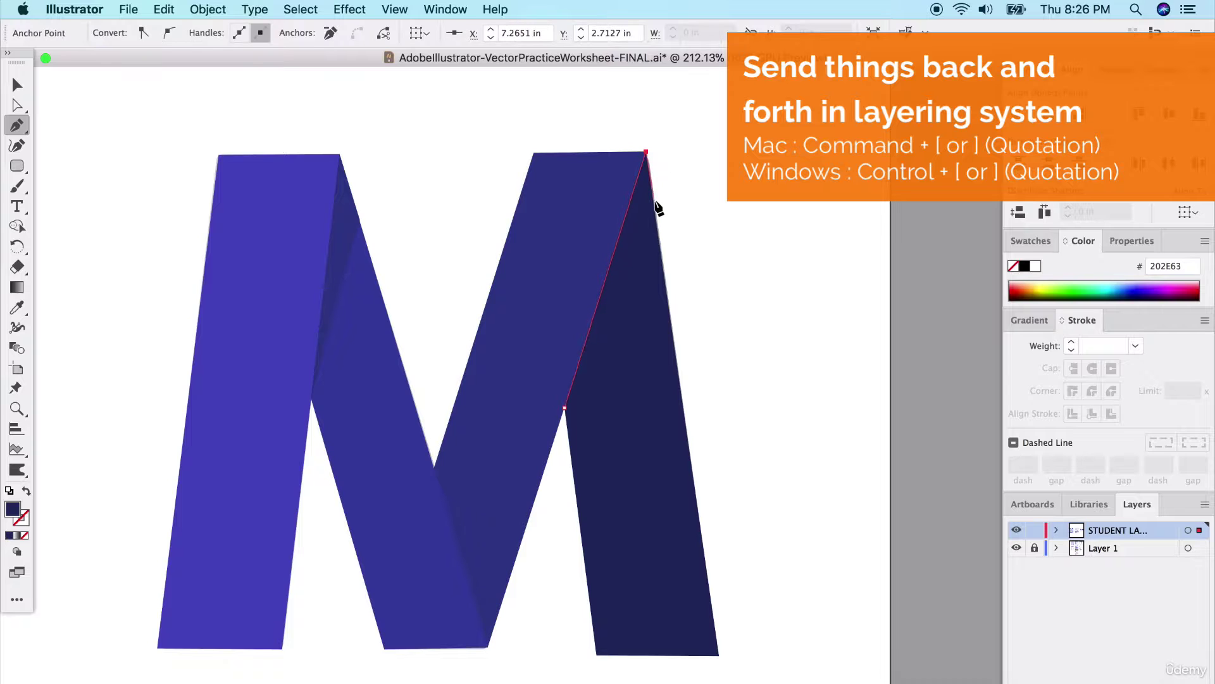
left_click(655, 212)
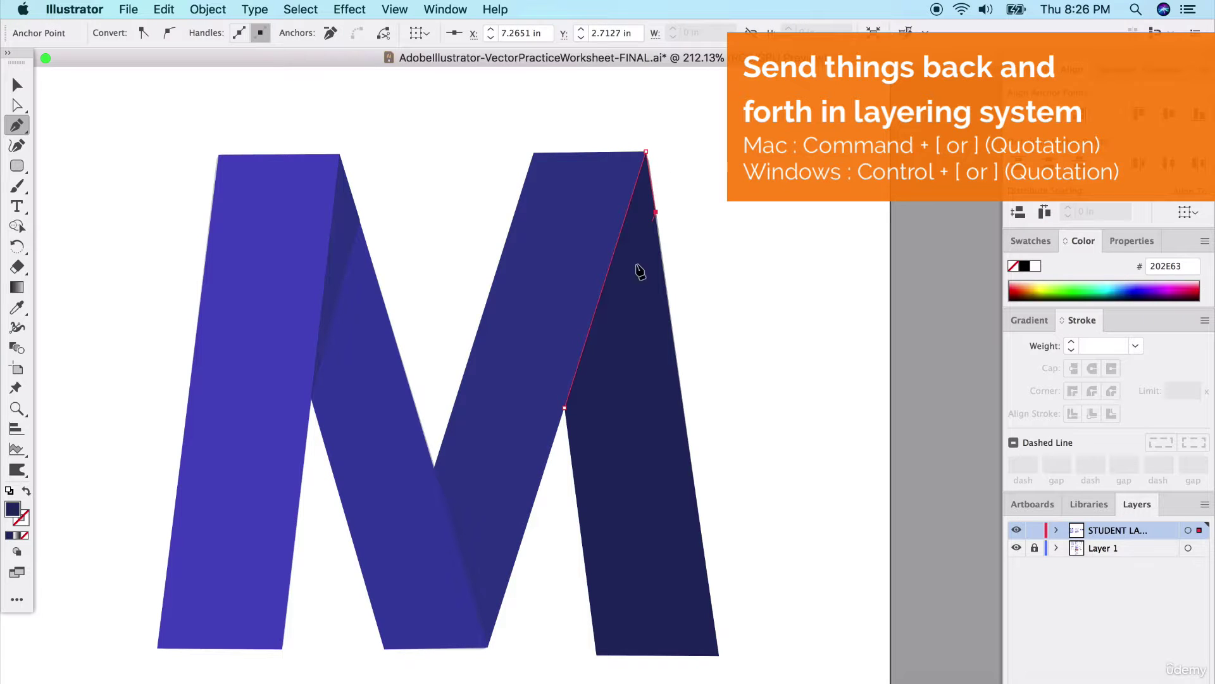
left_click(565, 408)
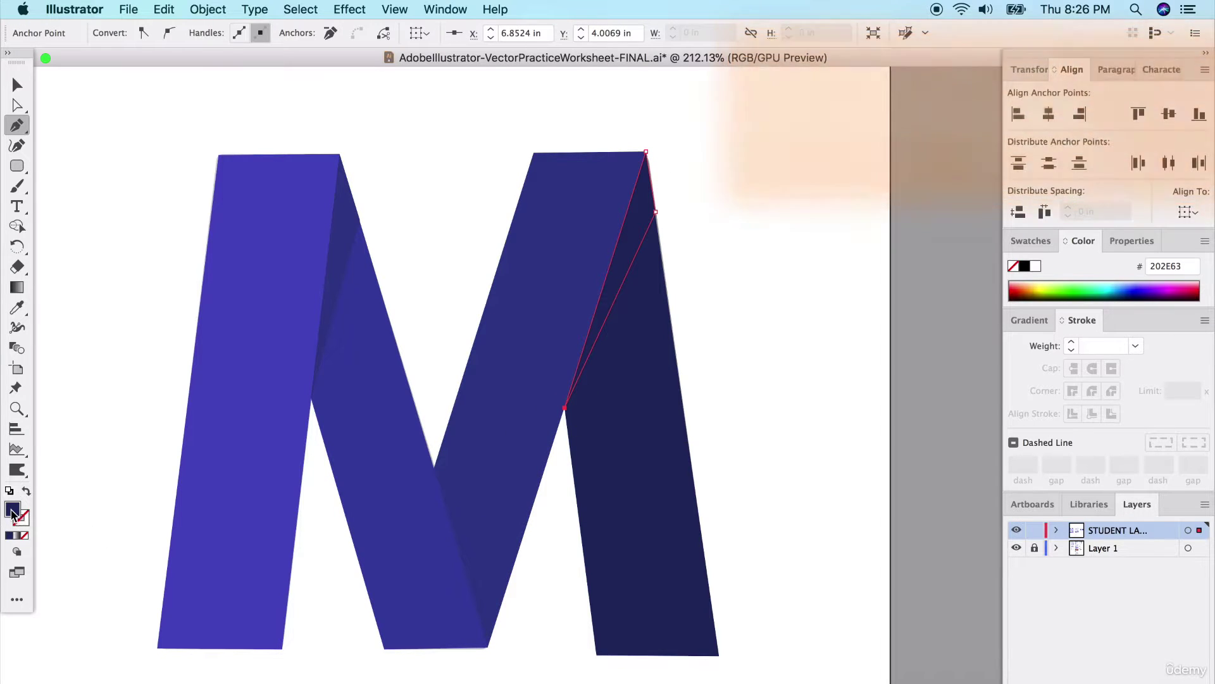
- Fill the new triangular fold shadow with the near-black blue 0B1533 and deselect everything
double_click(12, 508)
left_click(779, 478)
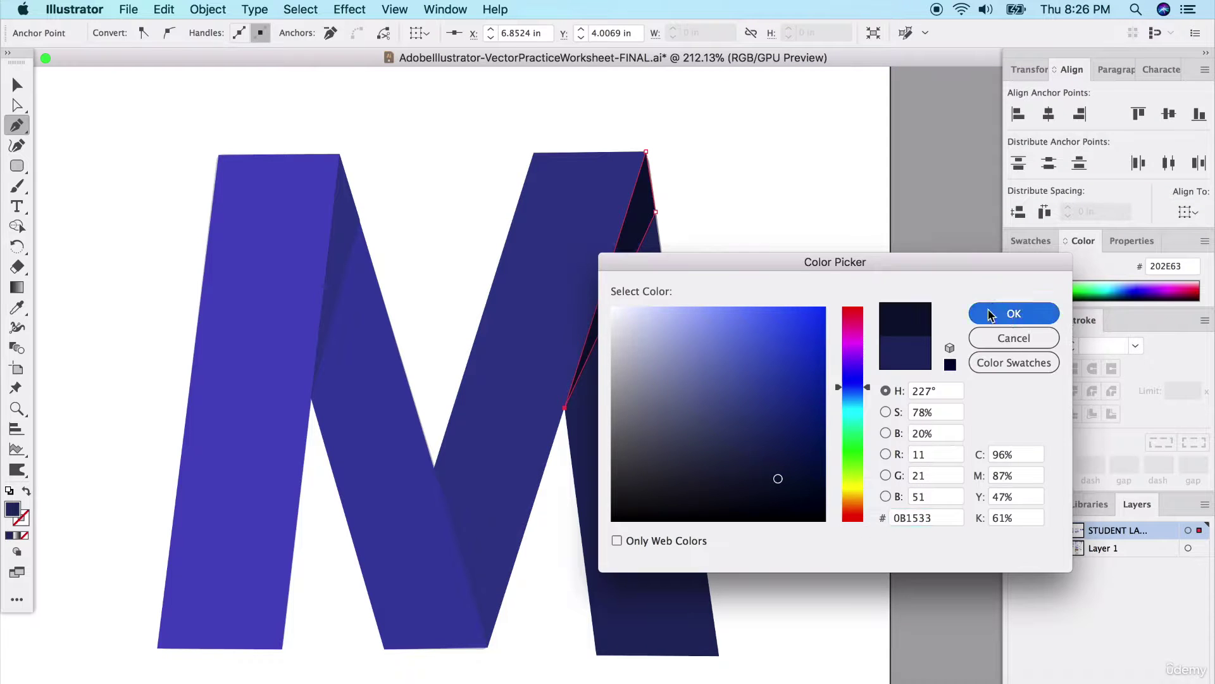
left_click(1014, 313)
left_click(811, 230)
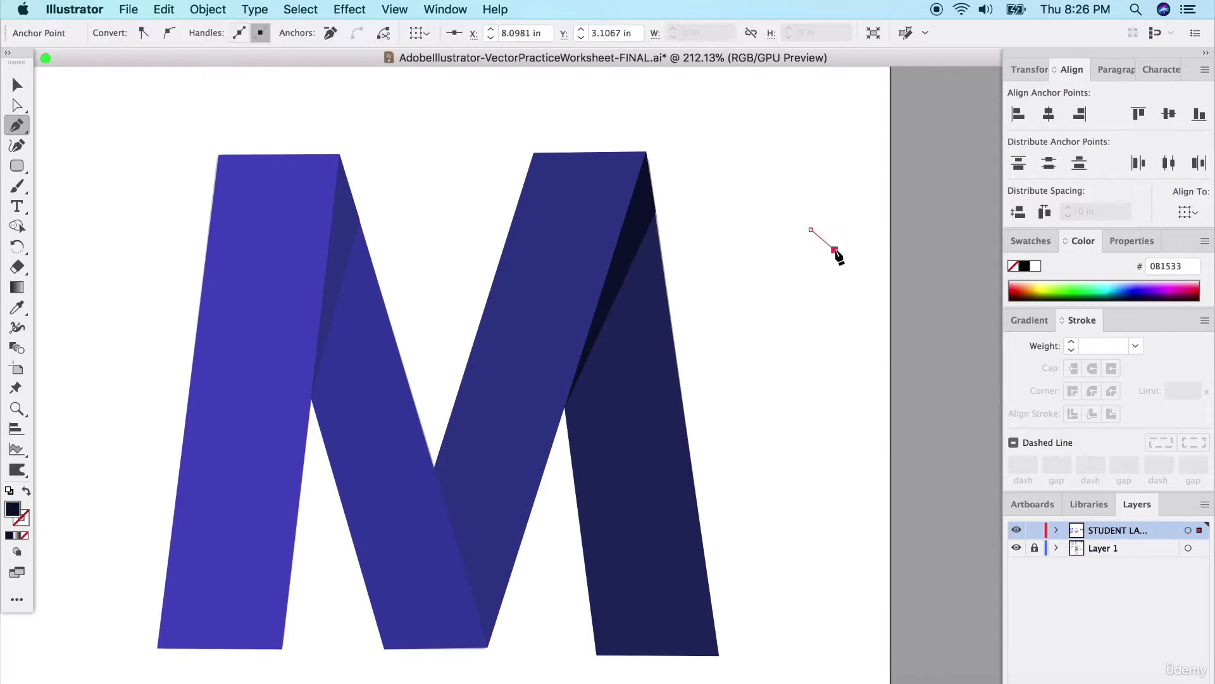
key("Escape")
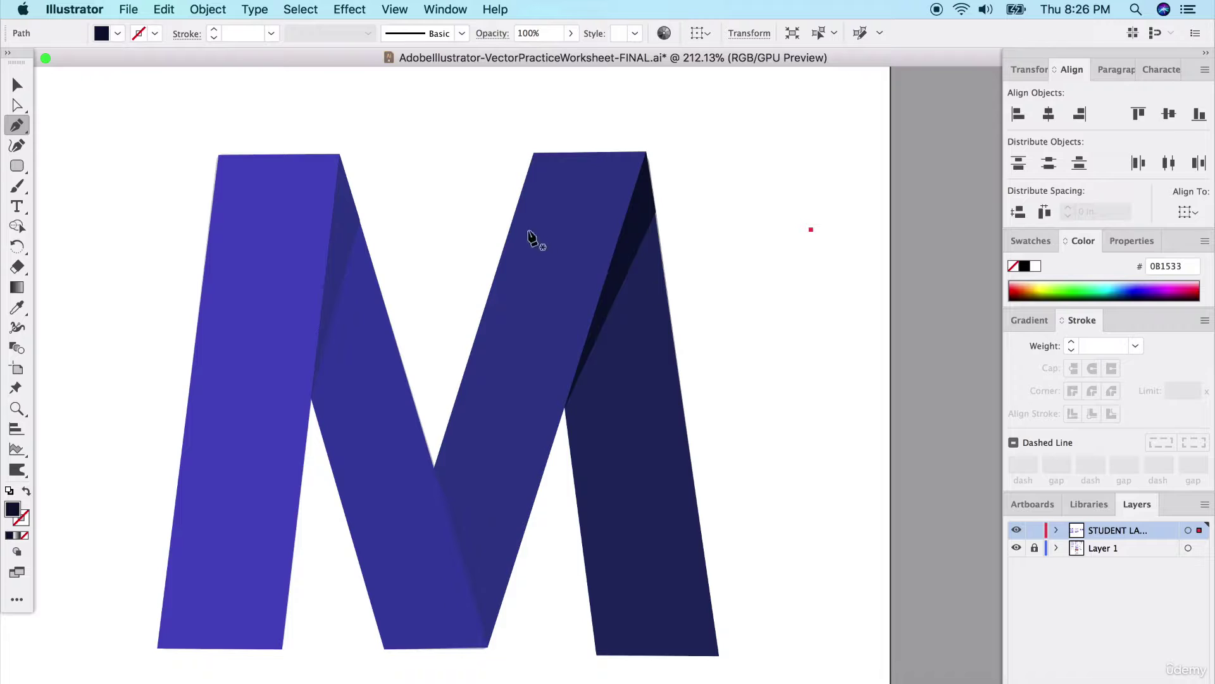
key("super+shift+a")
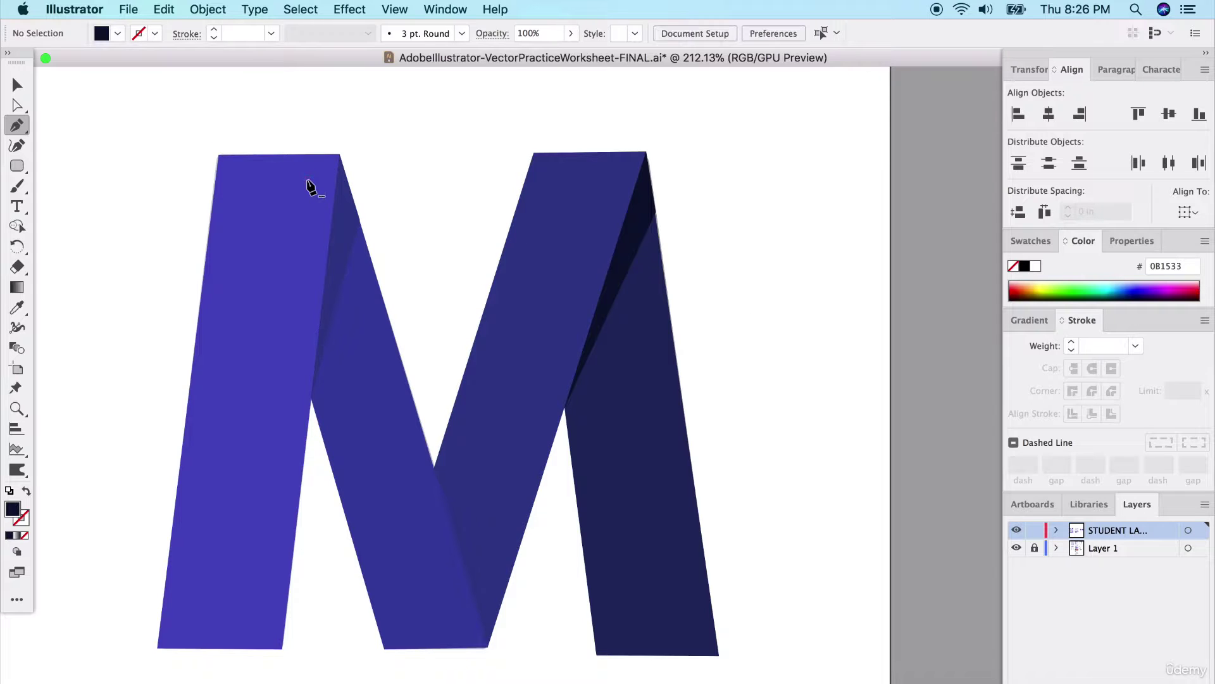
- Directly select the M's first leg and slightly round its corners to match the template
left_click(17, 105)
left_click(283, 205)
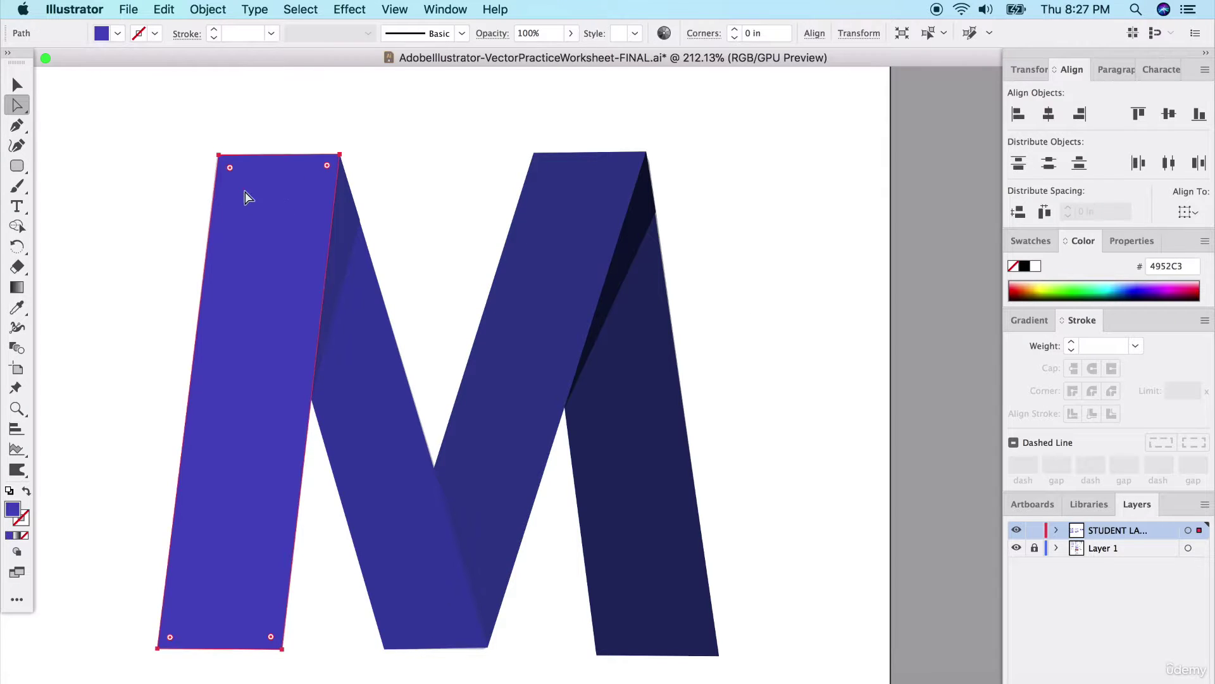
left_click(230, 170)
mouse_move(232, 169)
left_mouse_down()
mouse_move(219, 160)
mouse_move(229, 168)
left_mouse_up()
left_click(167, 639)
left_click_drag(271, 638, 272, 640)
left_click_drag(327, 166, 338, 159)
- Round the corners of the M's third band slightly, using a corner radius of 0.01 in
left_click(553, 192)
left_click_drag(543, 168, 537, 159)
left_click(537, 162)
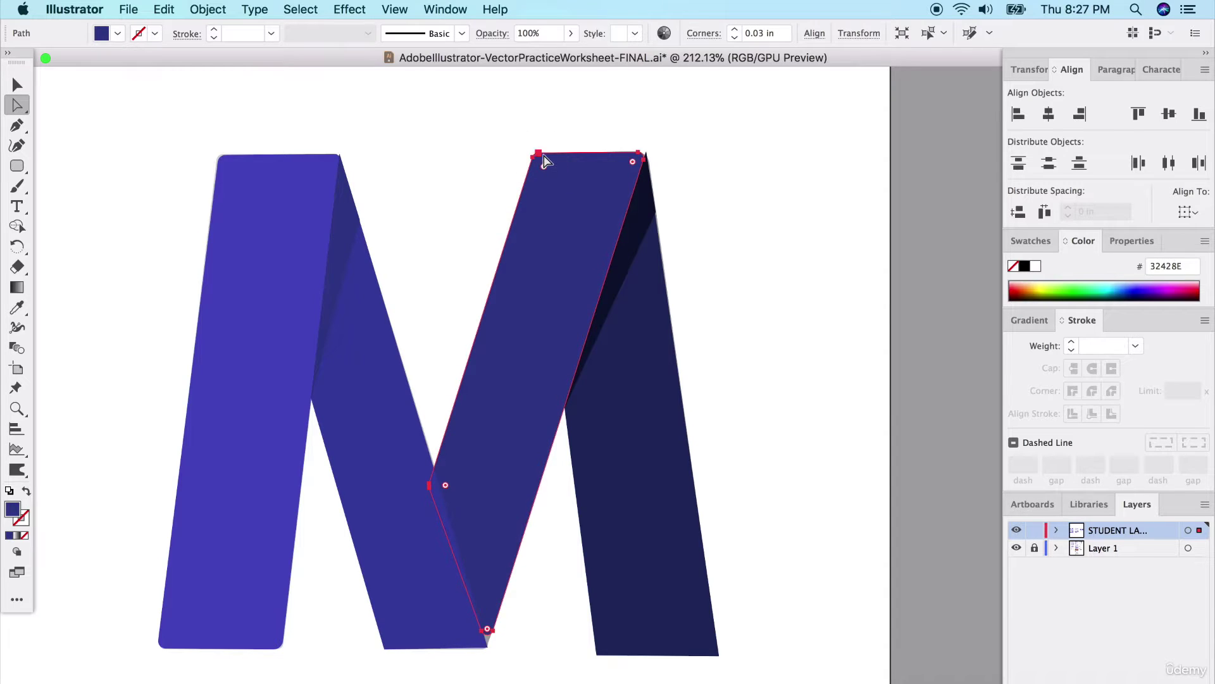
scroll(537, 164, "up", 5)
left_click_drag(520, 162, 517, 155)
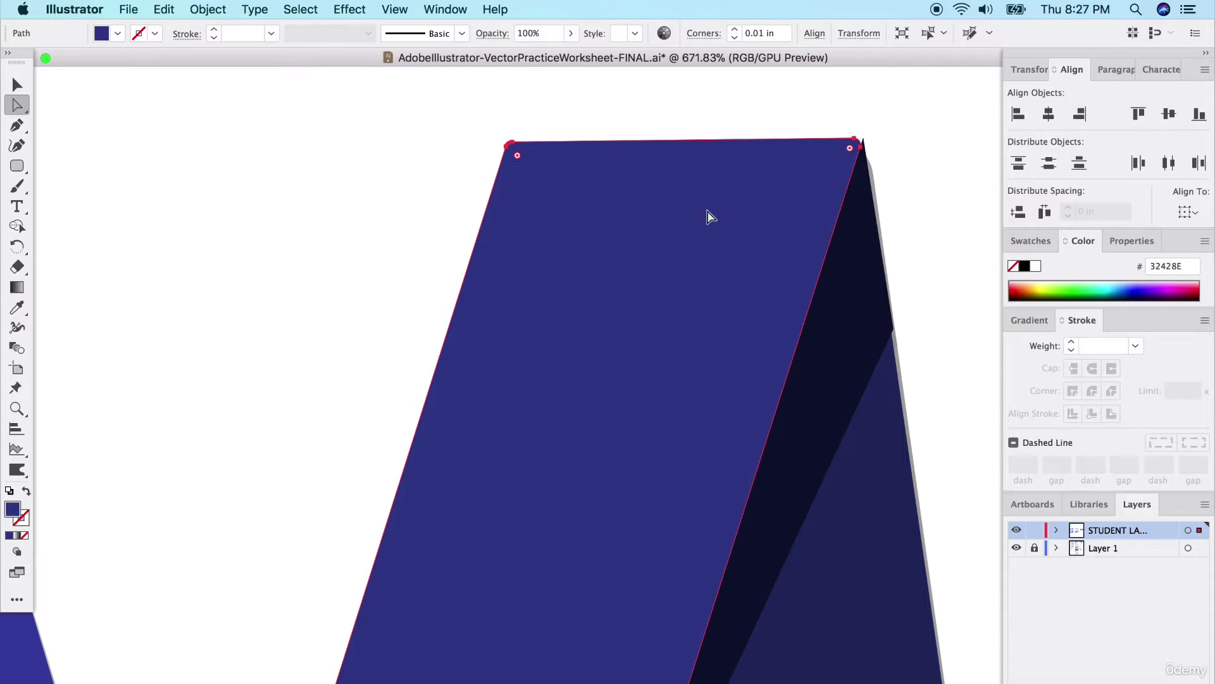
- Slightly round the sharp upper tips of the near-black fold shadow and the last leg, and deselect them
left_click(851, 244)
left_click_drag(861, 159, 862, 150)
left_click(892, 401)
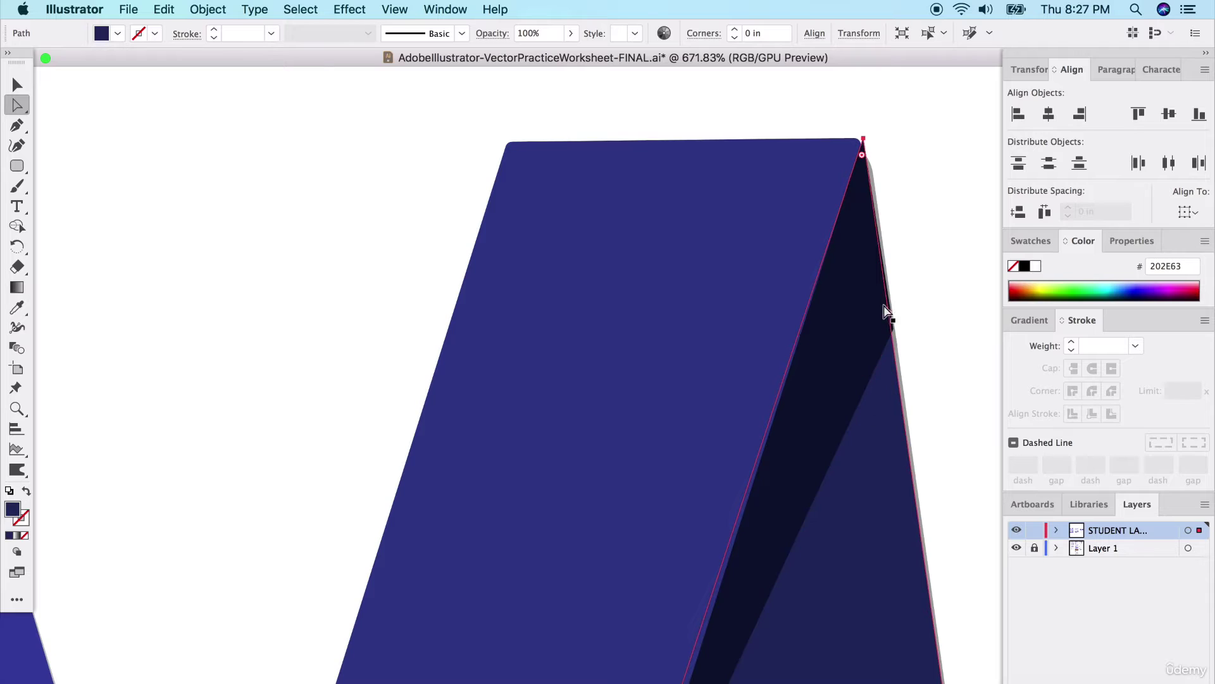
left_click_drag(861, 163, 862, 152)
left_click(929, 155)
- Slightly round the upper tip of the triangular fold shadow beside the M's first leg
scroll(619, 420, "left", 5)
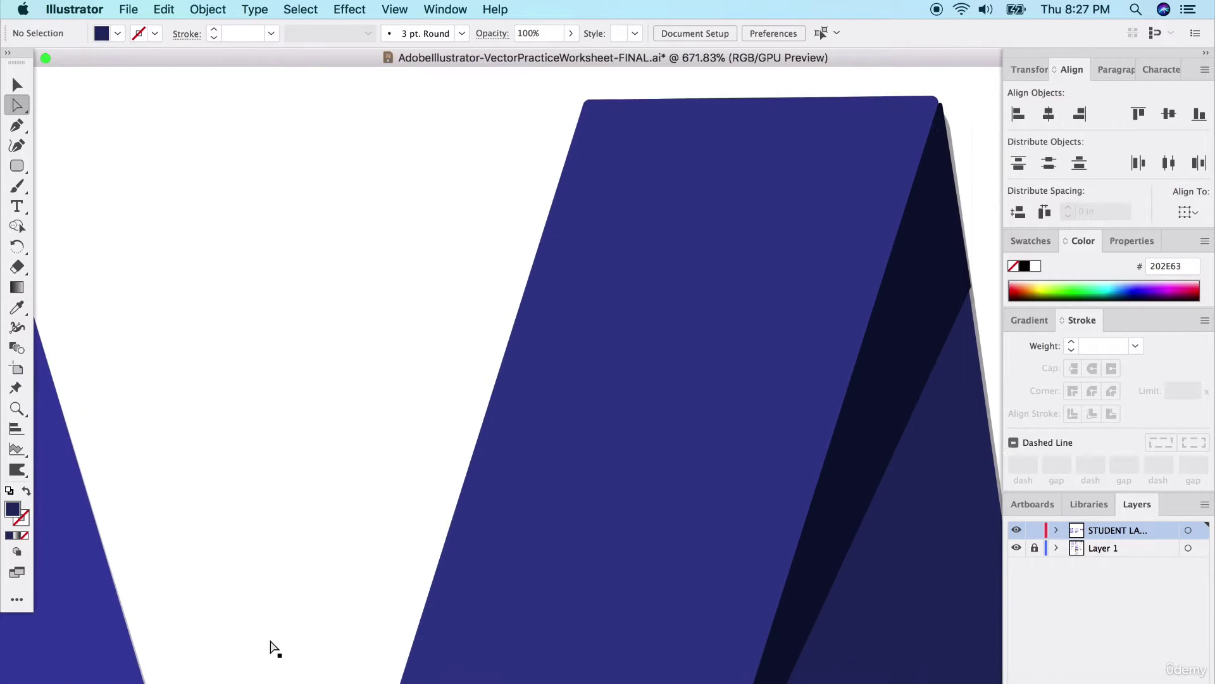
scroll(225, 515, "down", 5)
scroll(225, 491, "left", 8)
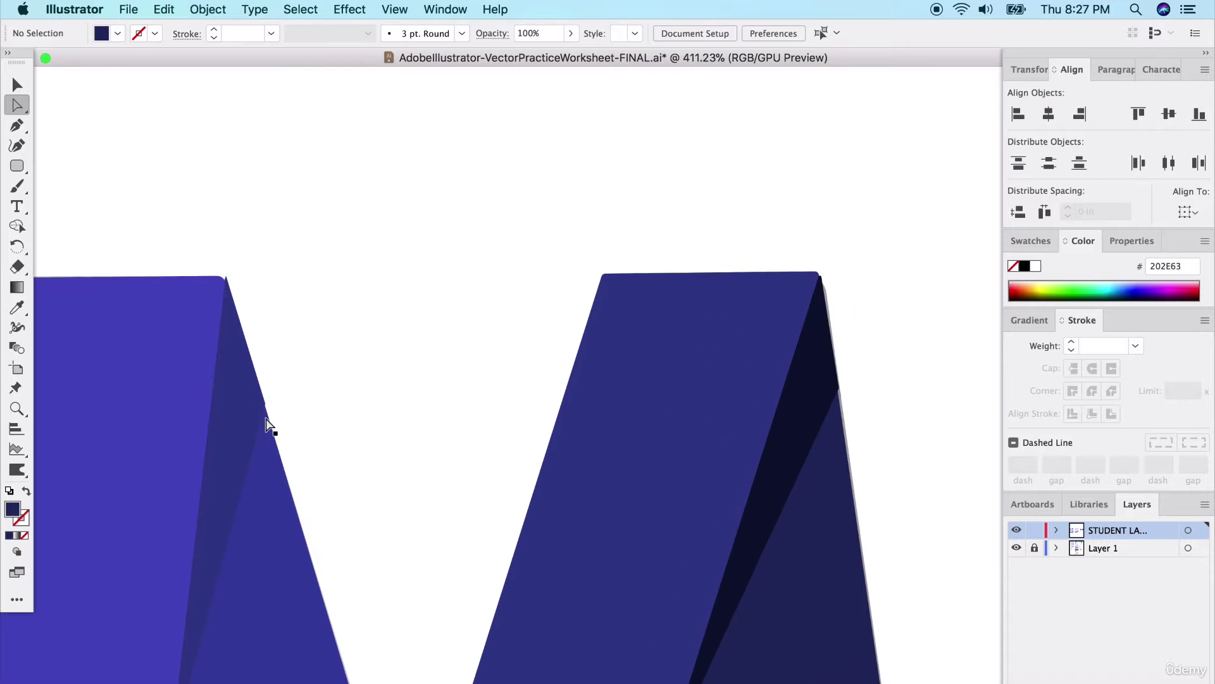
scroll(323, 388, "left", 8)
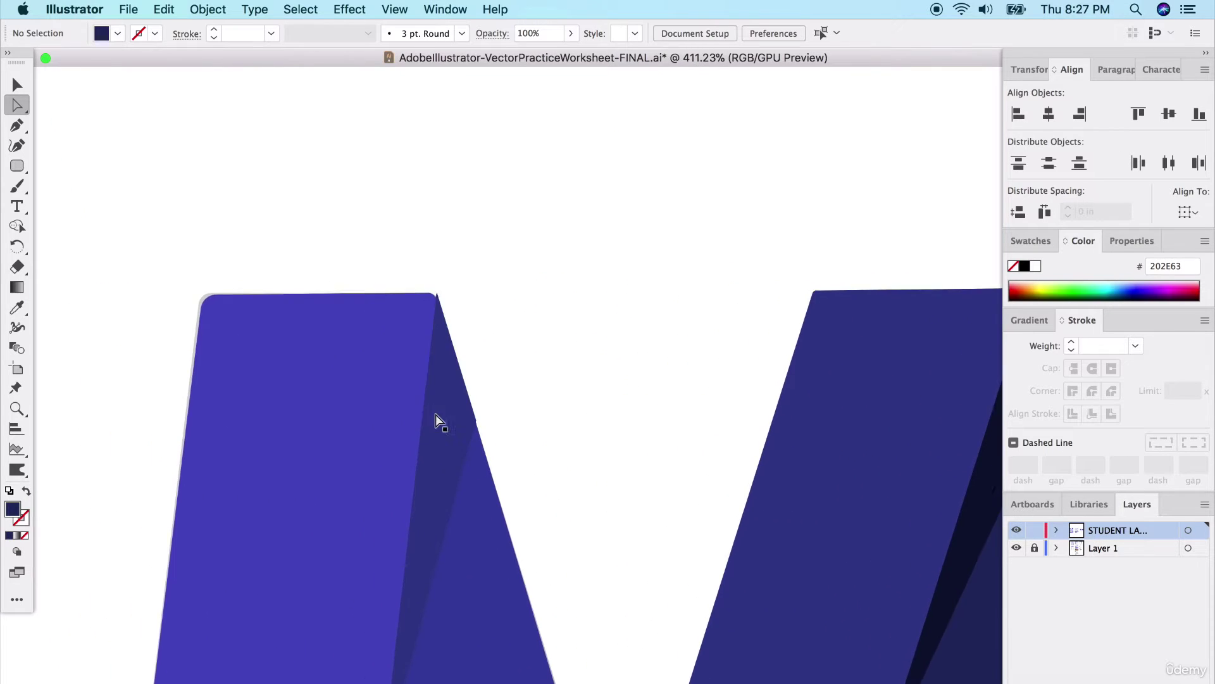
scroll(483, 419, "left", 2)
left_click(500, 418)
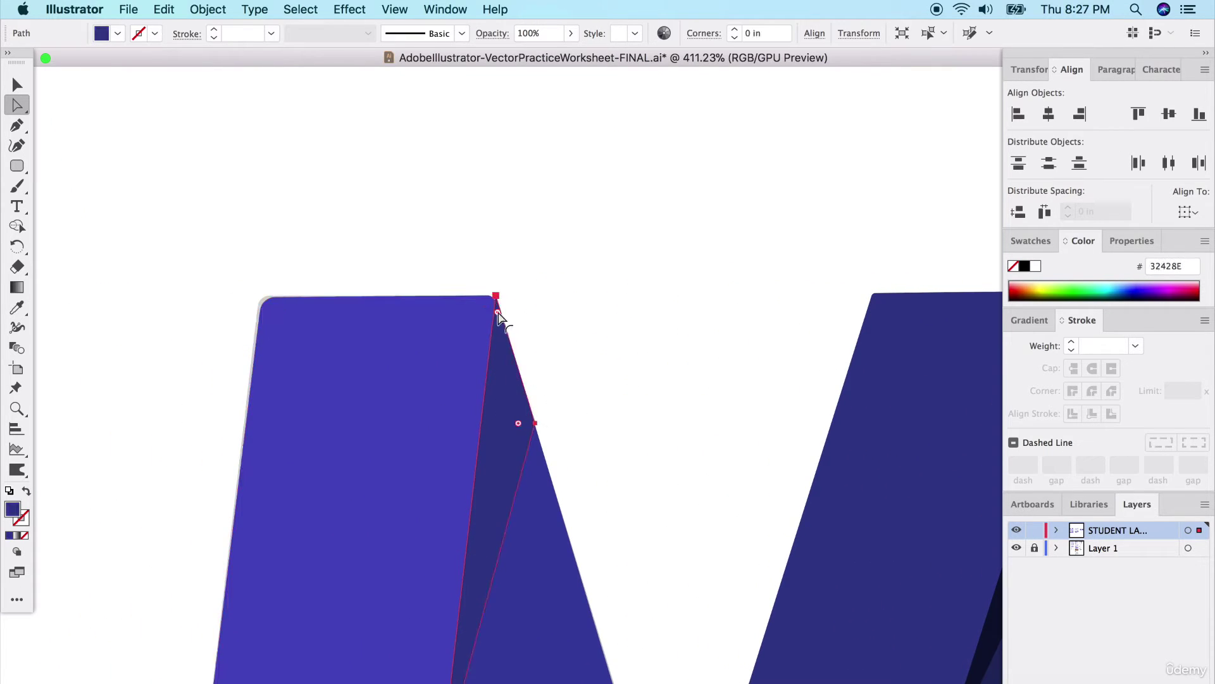
left_click_drag(498, 313, 499, 306)
left_click(628, 475)
- Select all the bands and fold shadows of the M together and group them
scroll(627, 475, "down", 4)
scroll(625, 476, "down", 3)
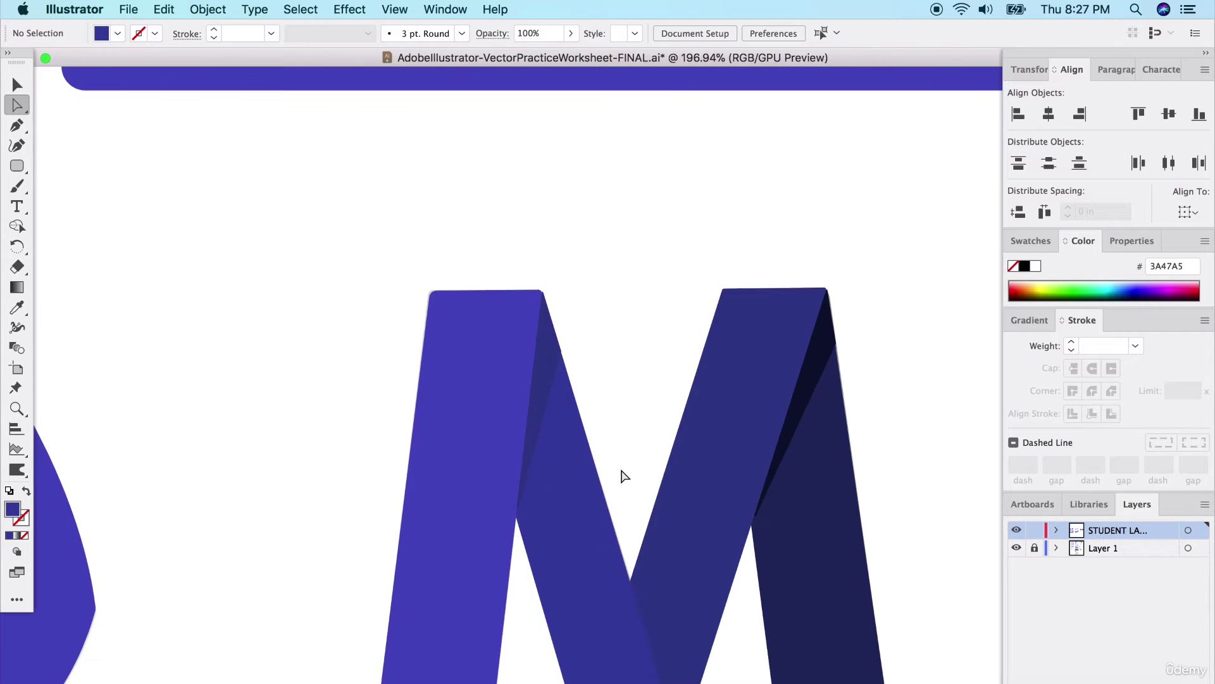
scroll(625, 476, "down", 3)
scroll(624, 476, "right", 1)
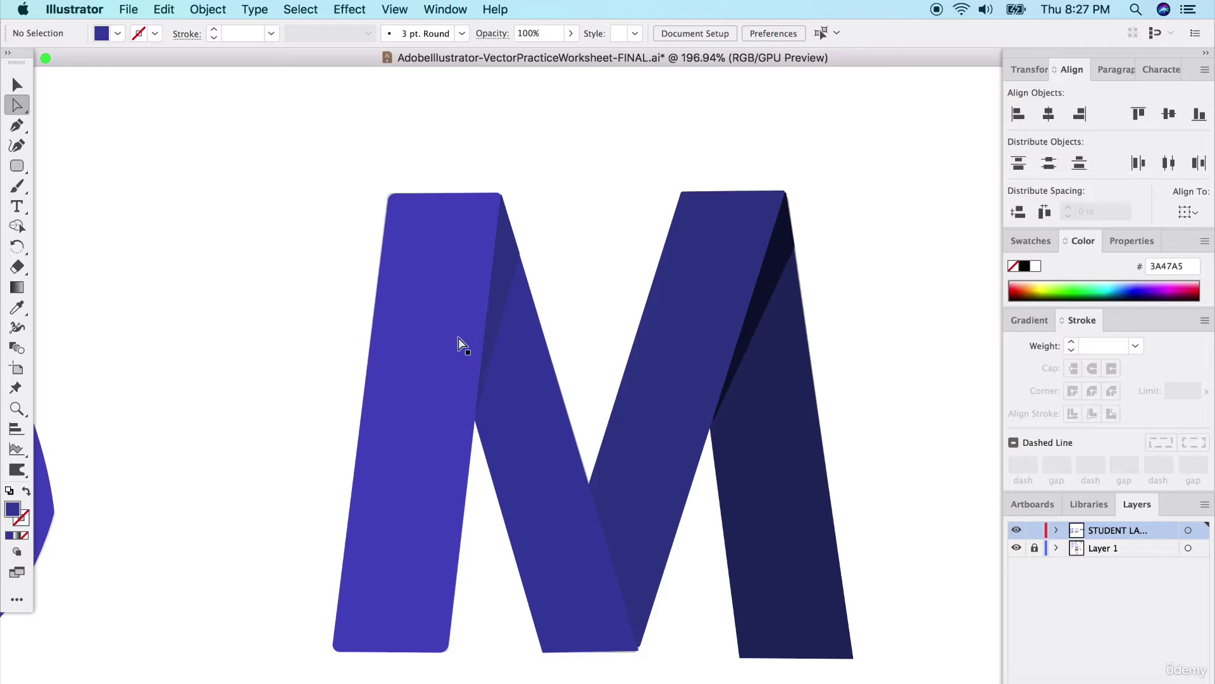
left_click(436, 338)
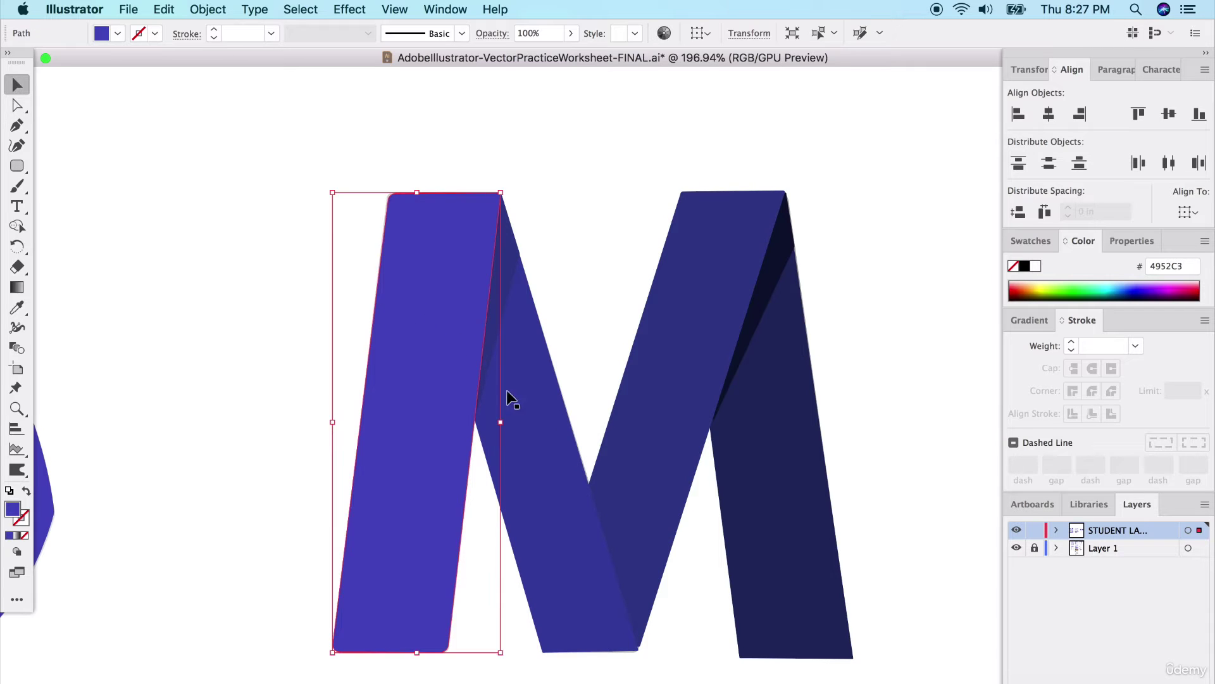
left_click(516, 371, "shift")
left_click(557, 389, "shift")
left_click(727, 380, "shift")
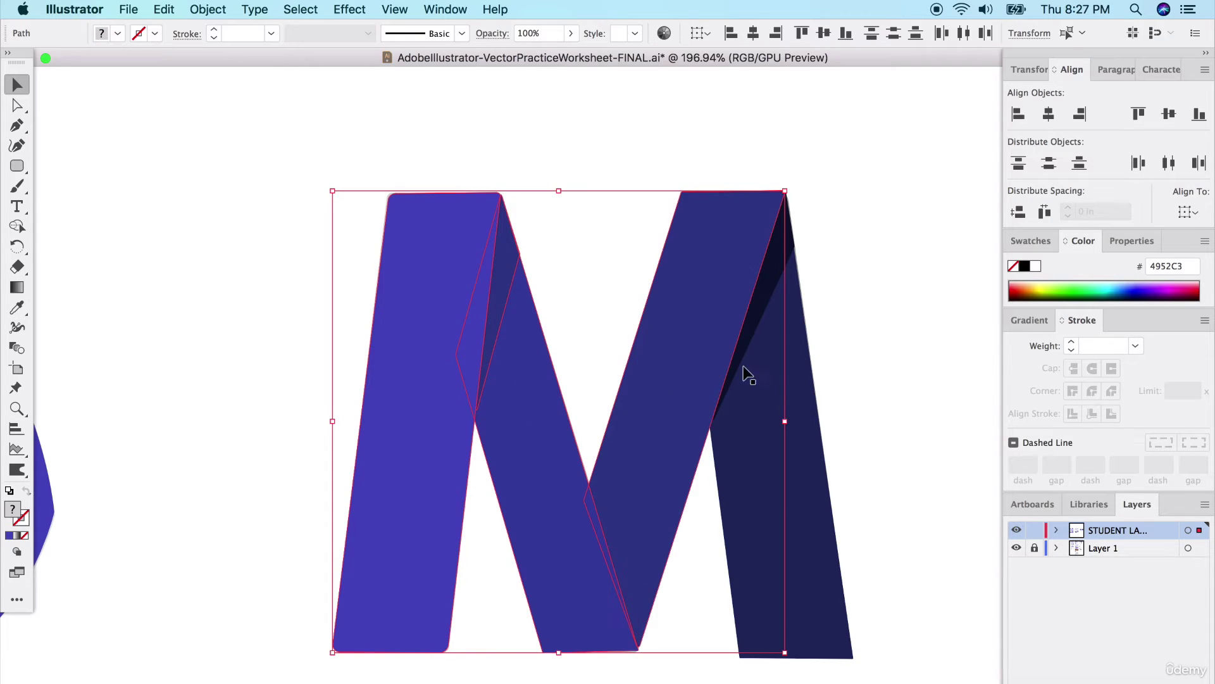
left_click(772, 311, "shift")
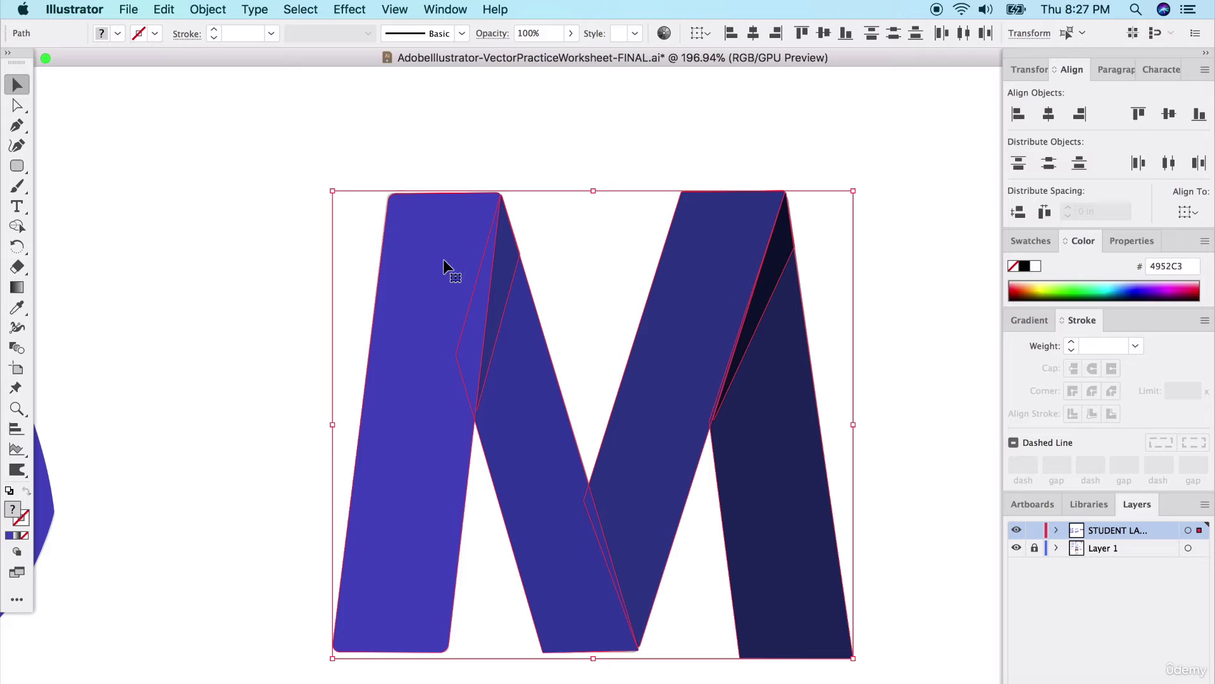
right_click(428, 252)
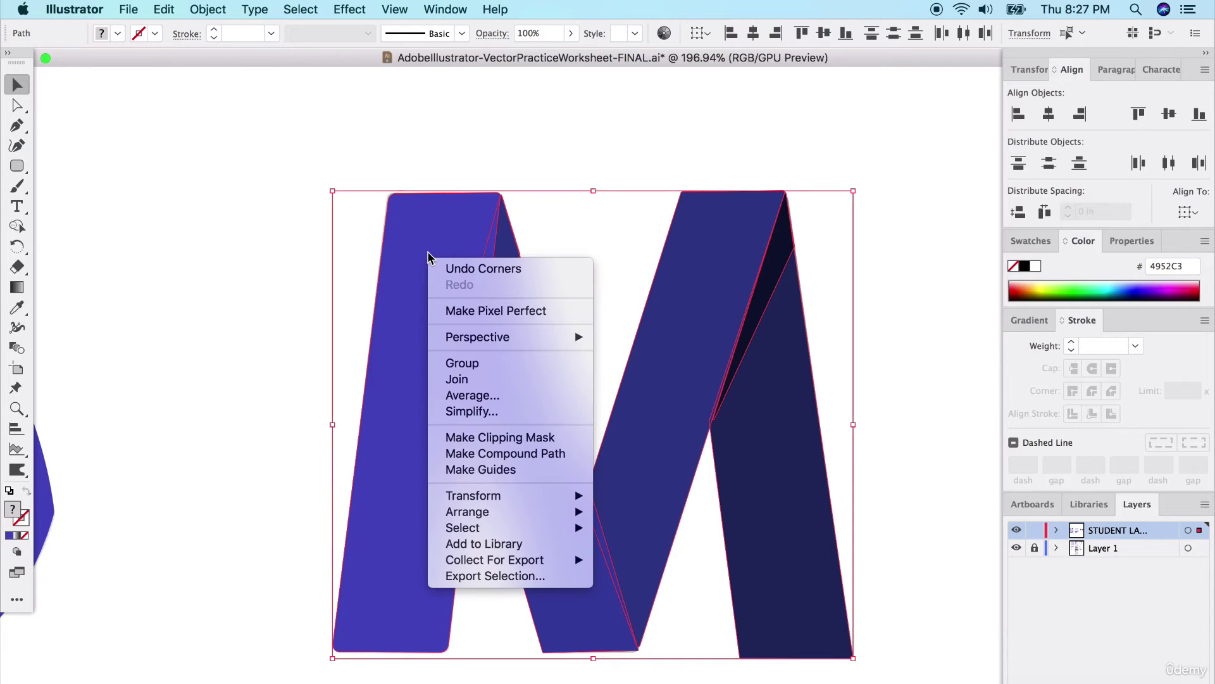
left_click(468, 365)
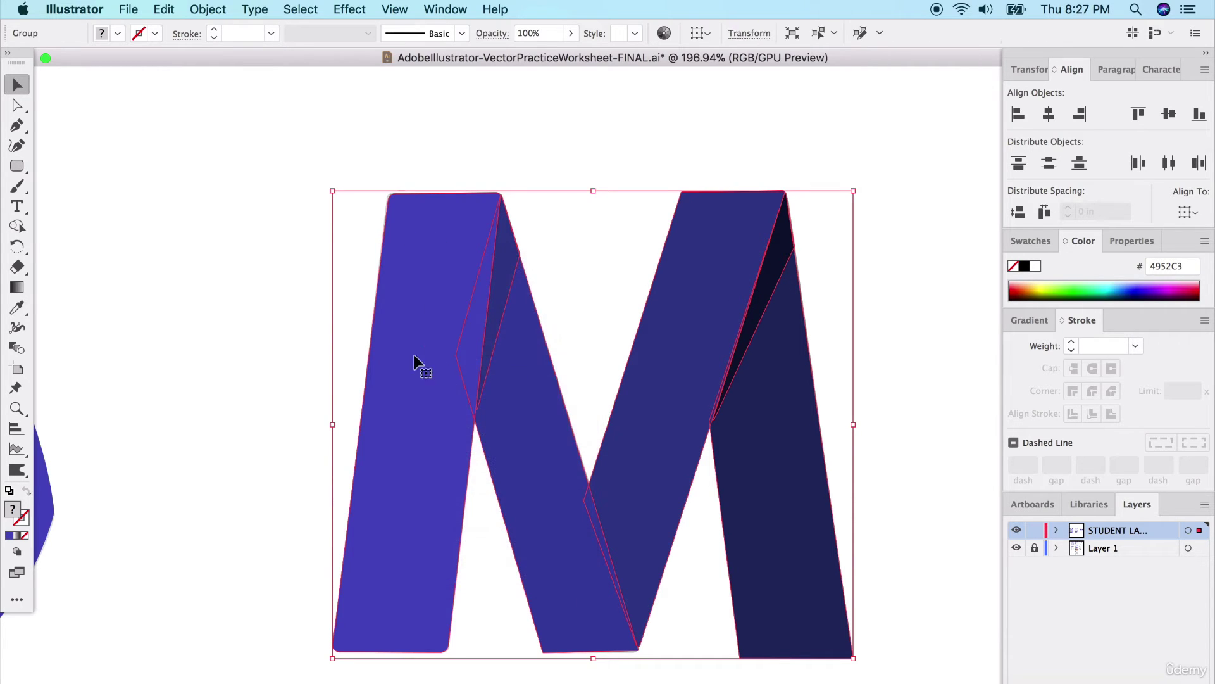
left_click(366, 318)
left_click(448, 325)
left_click_drag(442, 408, 382, 362)
key("super+z")
- Move the grouped M off the grey template letter, placing it alongside past the artboard's outer edge
scroll(483, 379, "down", 4)
left_click_drag(516, 320, 705, 248)
left_click(705, 248)
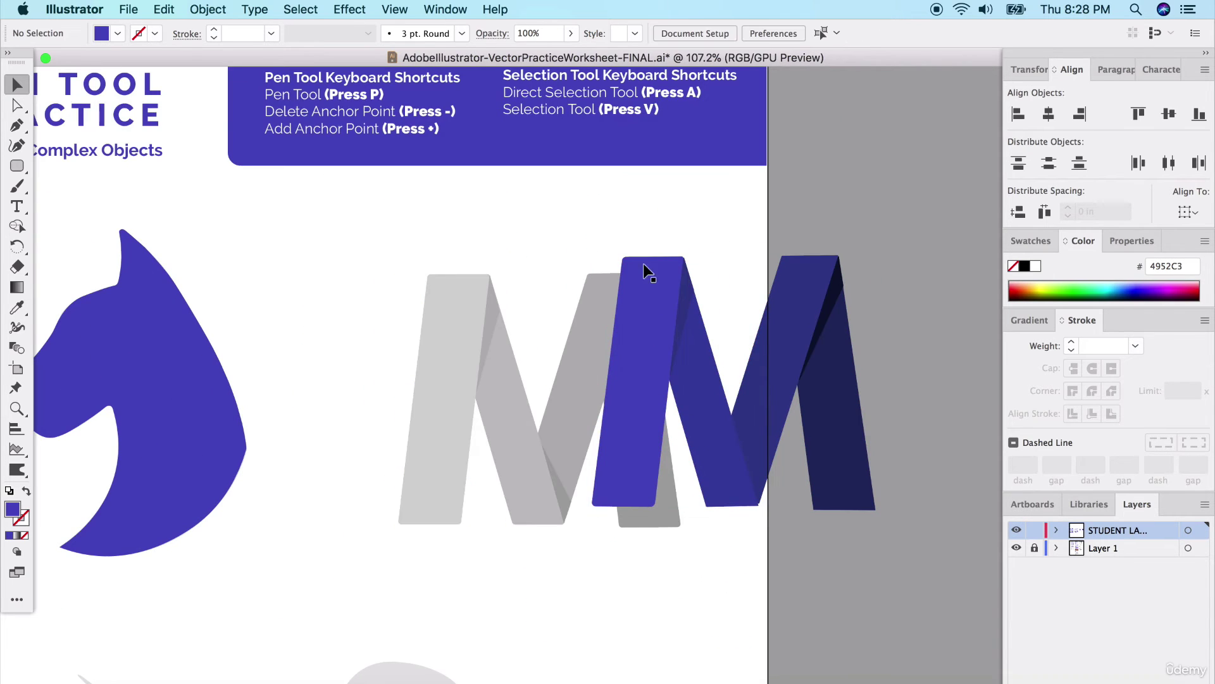
left_click_drag(660, 304, 770, 328)
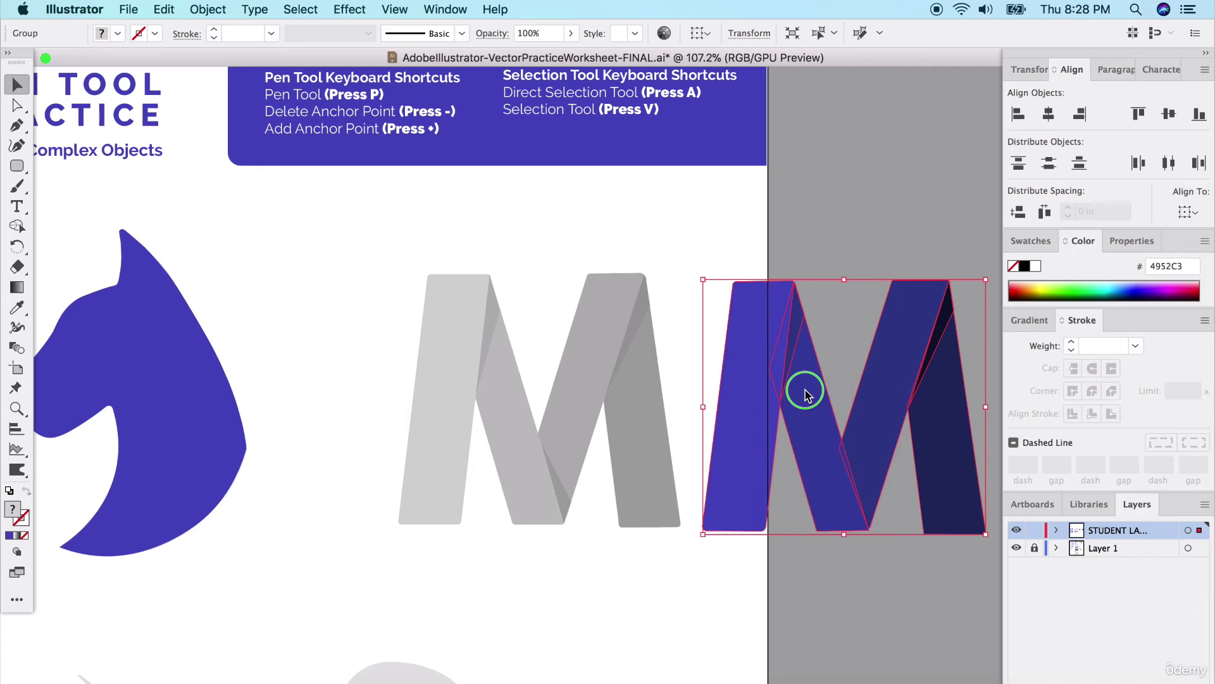
- Ungroup the moved M and deselect its pieces
right_click(805, 393)
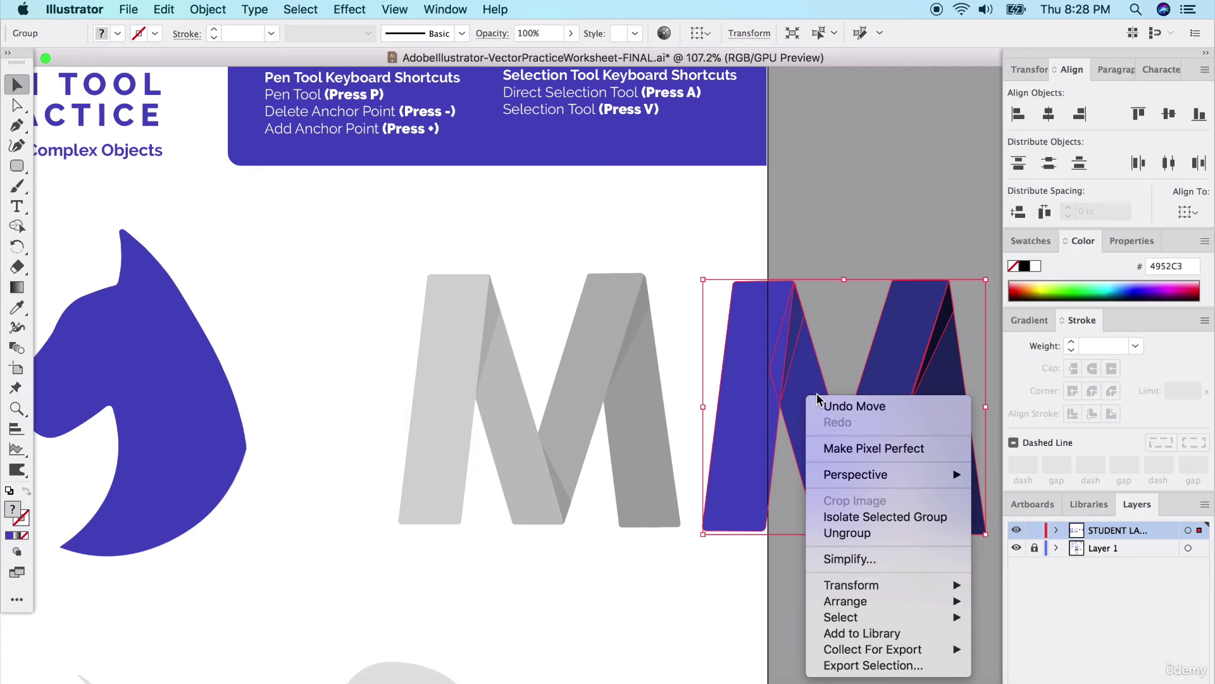
left_click(845, 533)
left_click(671, 293)
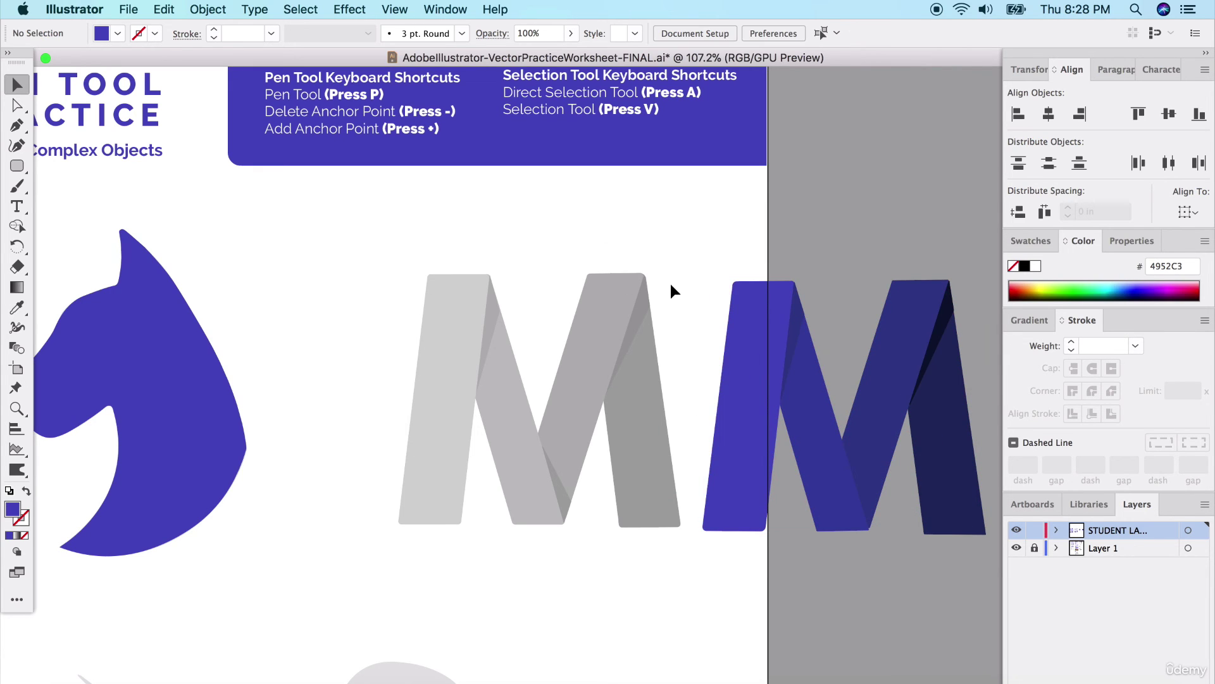